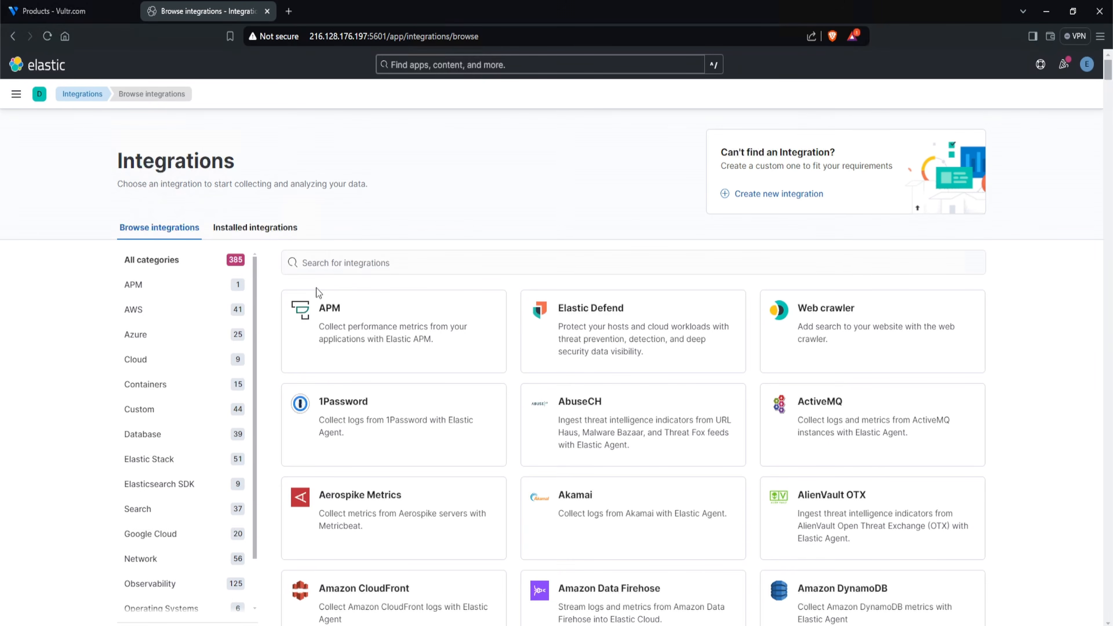
- Search the available integrations for sysmon
click(334, 265)
text(sys)
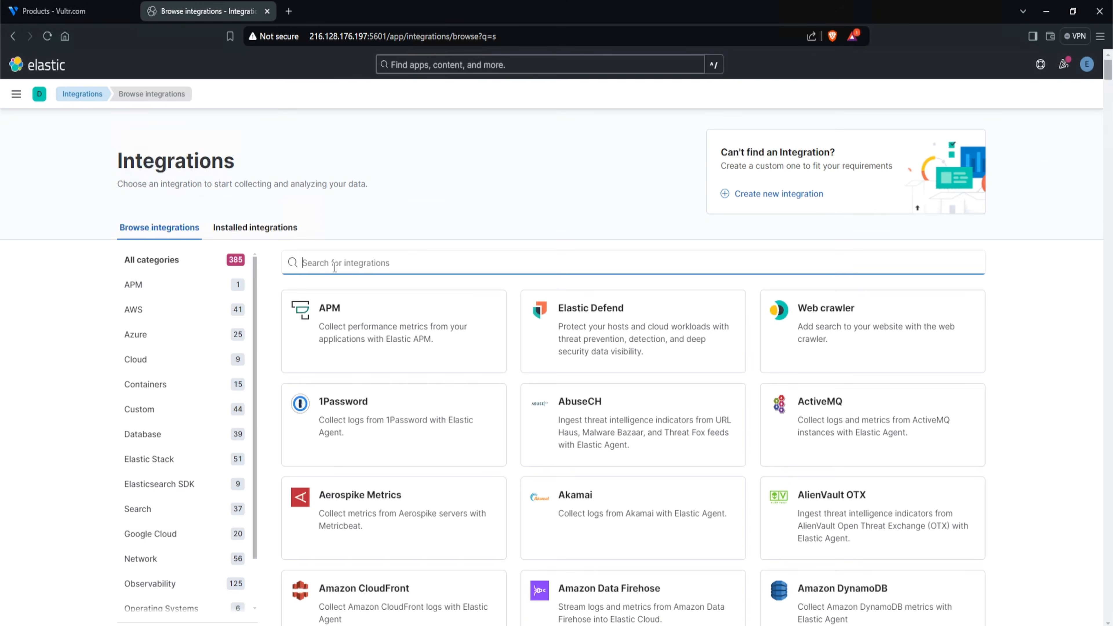
text(mon)
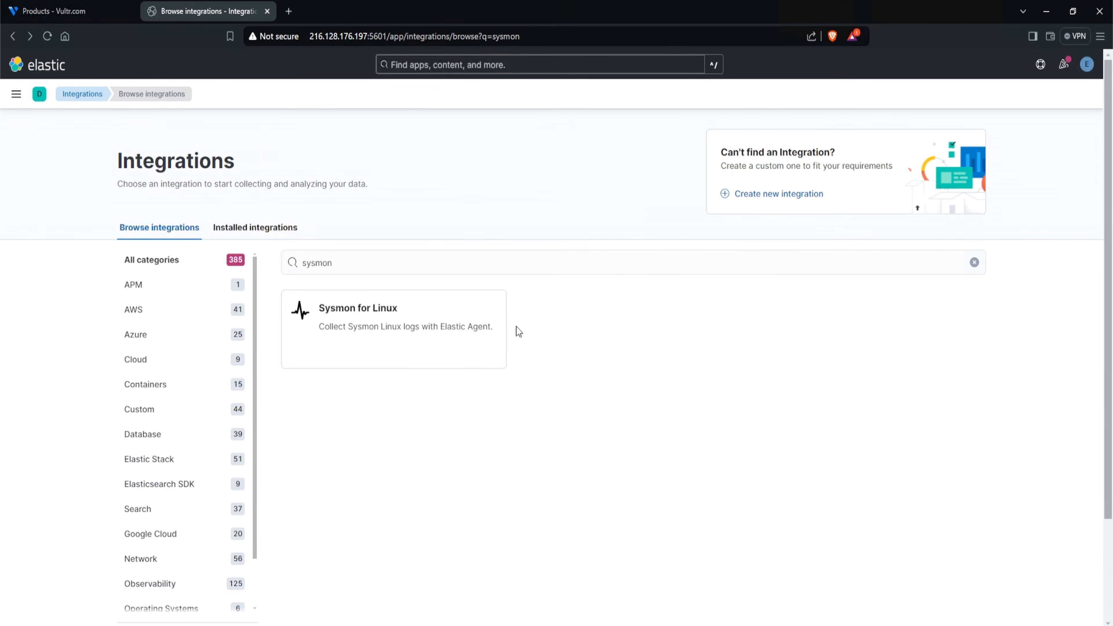
- Search the integrations for windows event and open the Custom Windows Event Logs integration
click(546, 265)
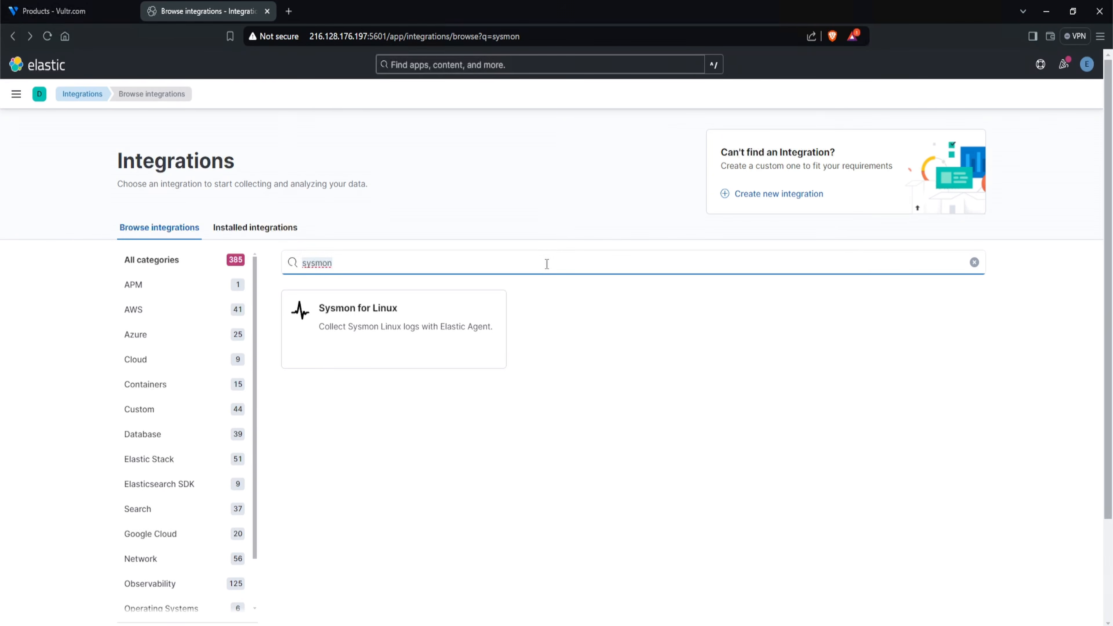
text(windows event)
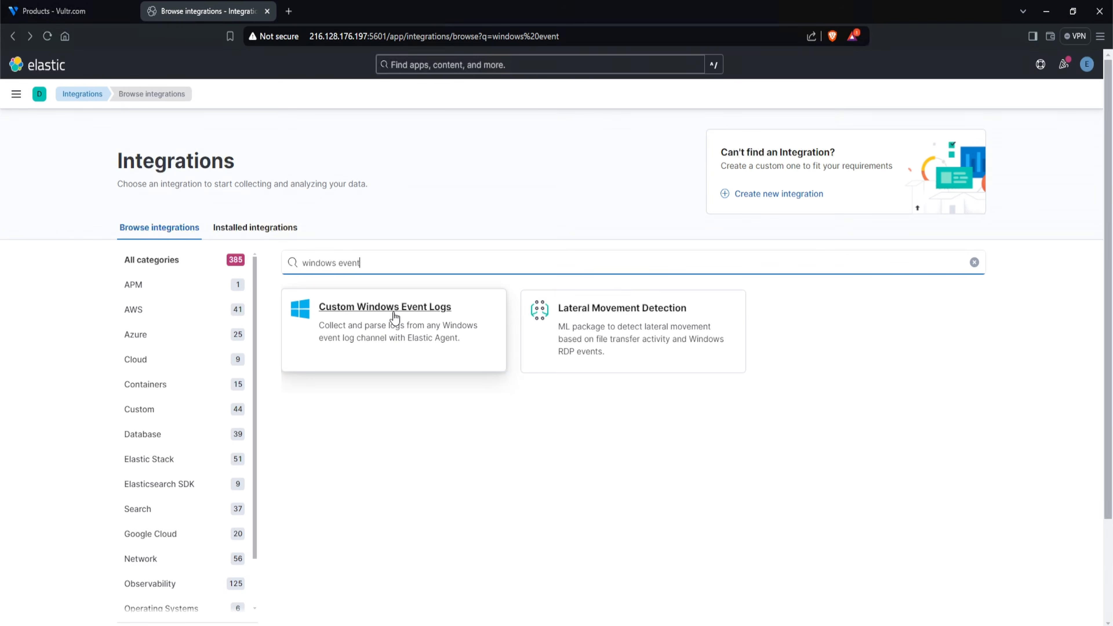
click(402, 324)
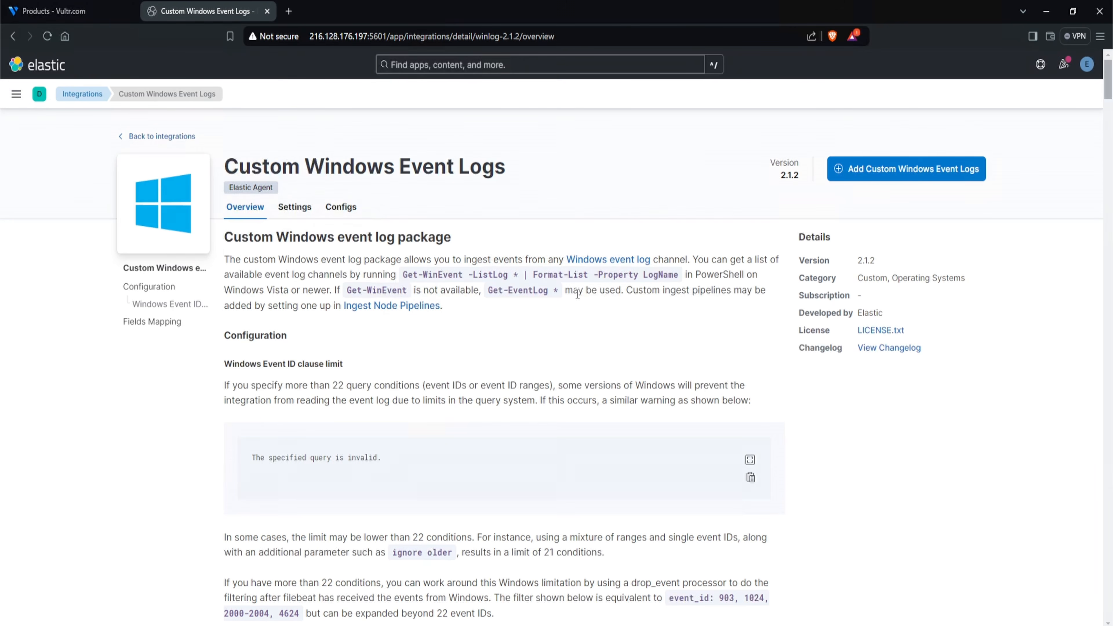
- Examine the Custom Windows Event Logs overview, including Fields Mapping and exported fields such as winlog.computer_name and winlog.event_data.AccessGranted
scroll(478, 304, down, 10)
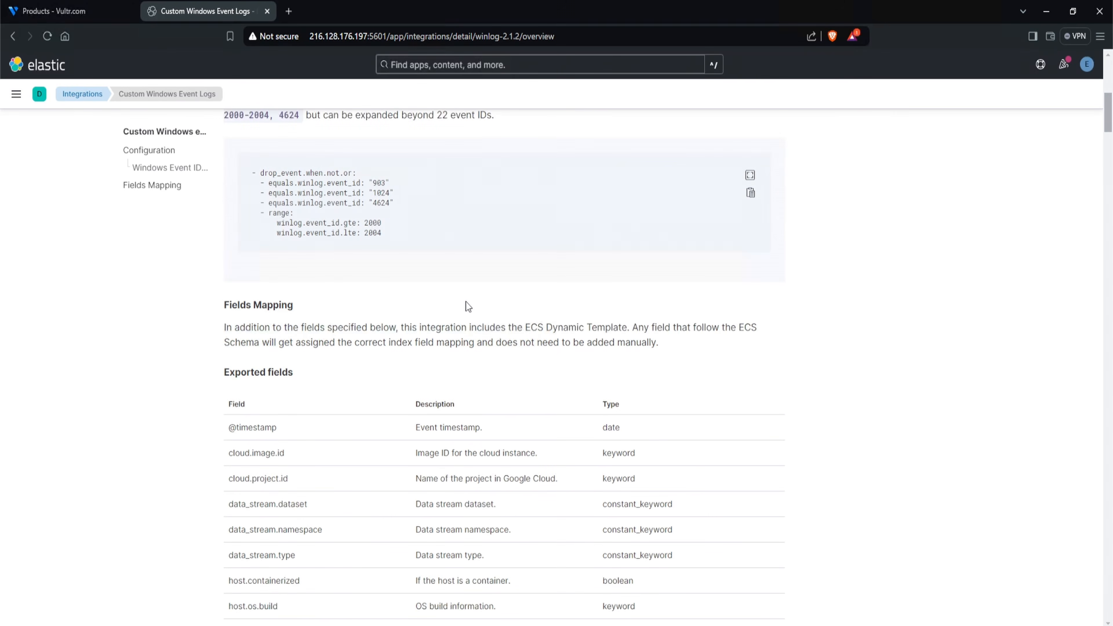
drag(310, 314, 224, 306)
scroll(222, 306, down, 4)
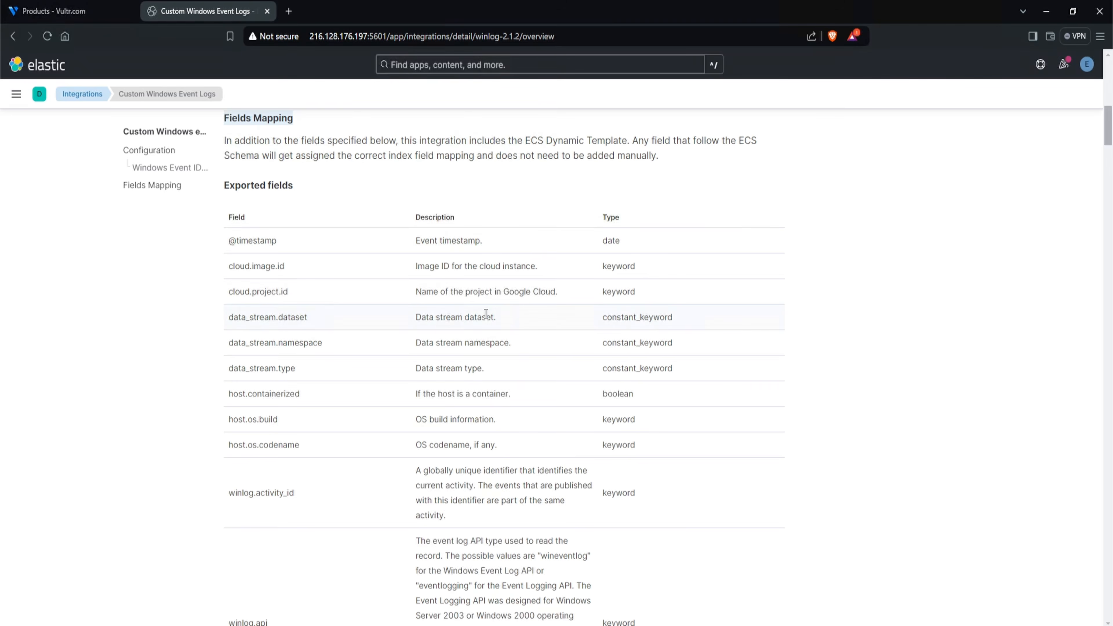
scroll(486, 313, down, 1)
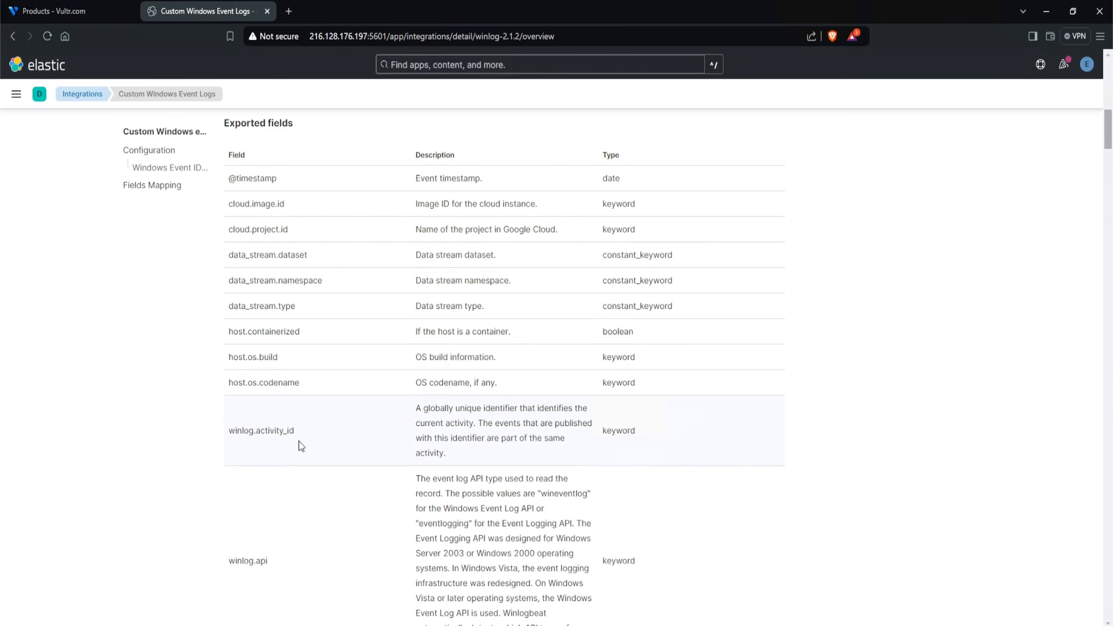
scroll(367, 357, down, 8)
drag(328, 343, 247, 348)
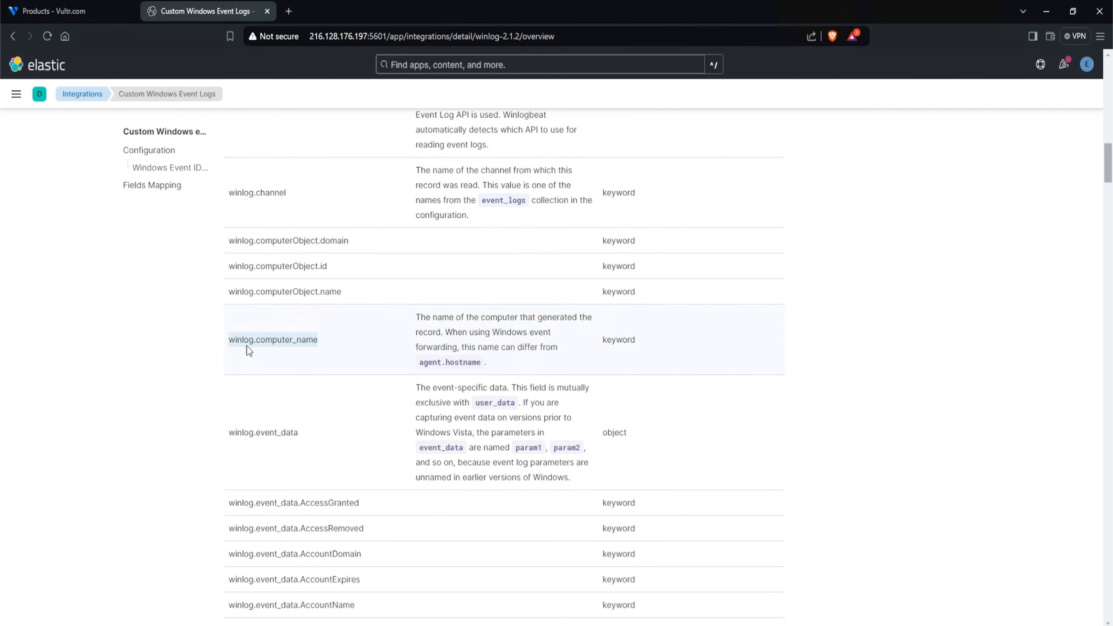
drag(414, 317, 557, 328)
click(558, 328)
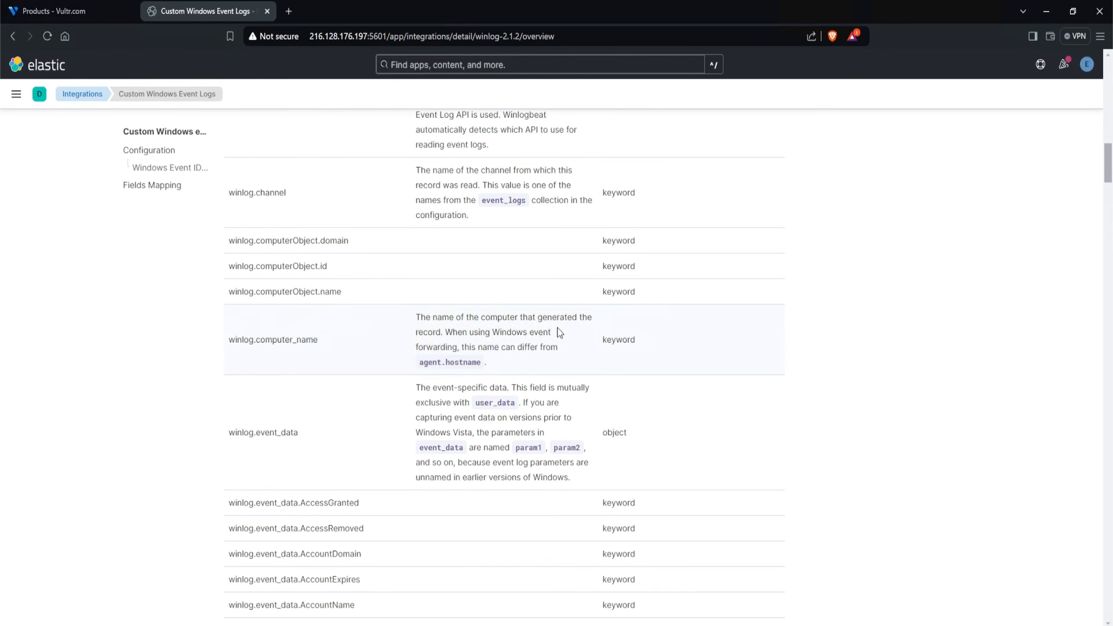
scroll(225, 442, down, 1)
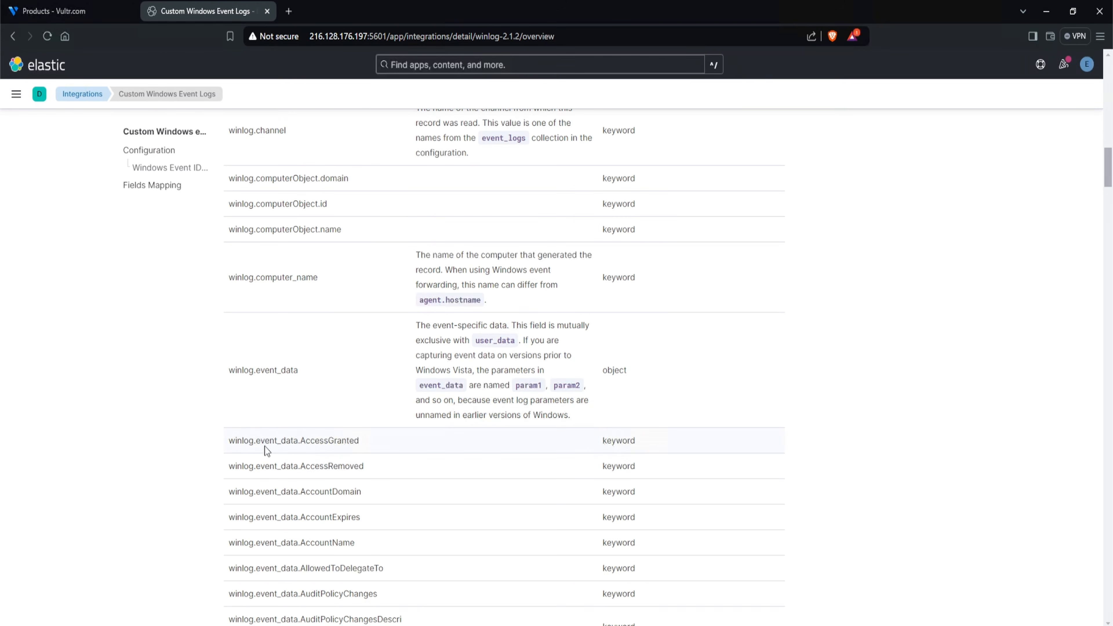
drag(256, 441, 359, 442)
click(428, 441)
scroll(810, 429, up, 20)
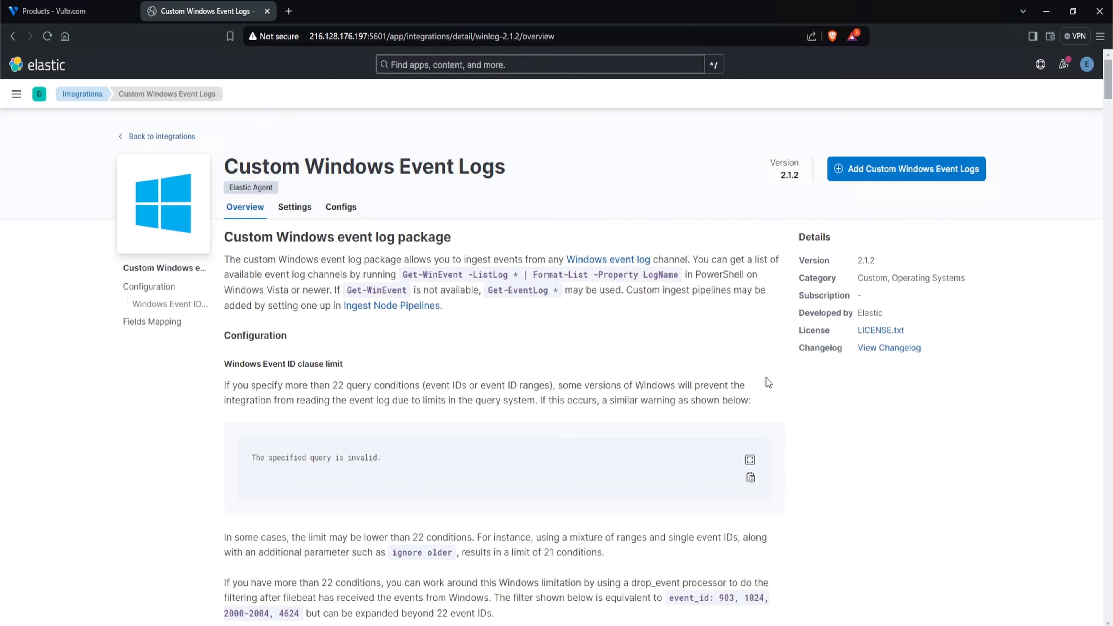
- Start adding the Custom Windows Event Logs integration, naming it MYDFIR-WIN-Sysmon with the description Collect Sysmon logs
click(894, 175)
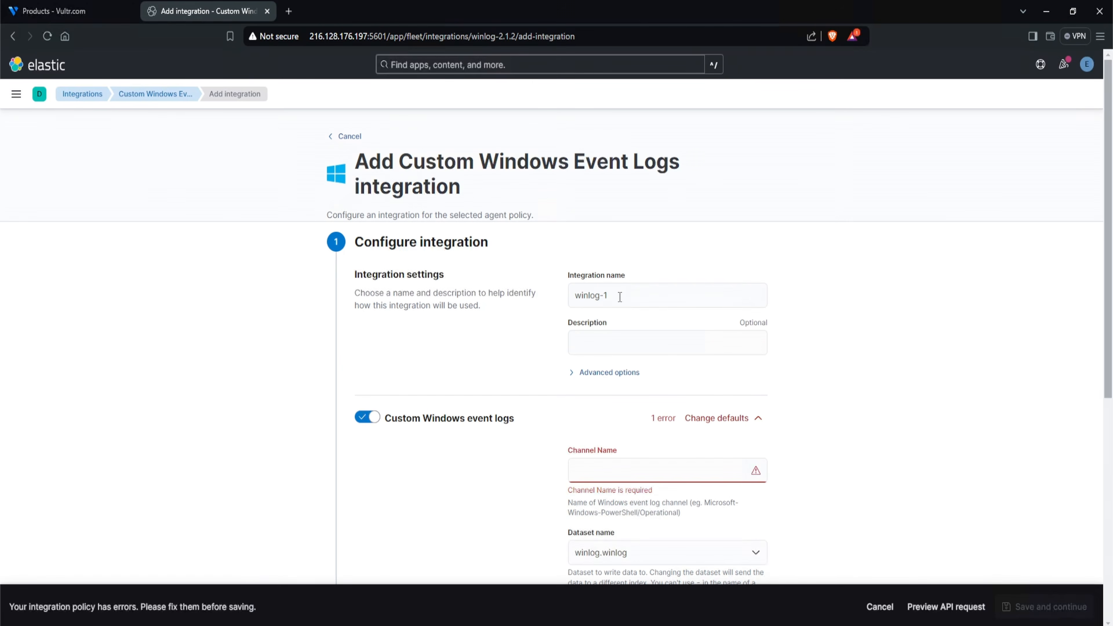
drag(619, 297, 516, 284)
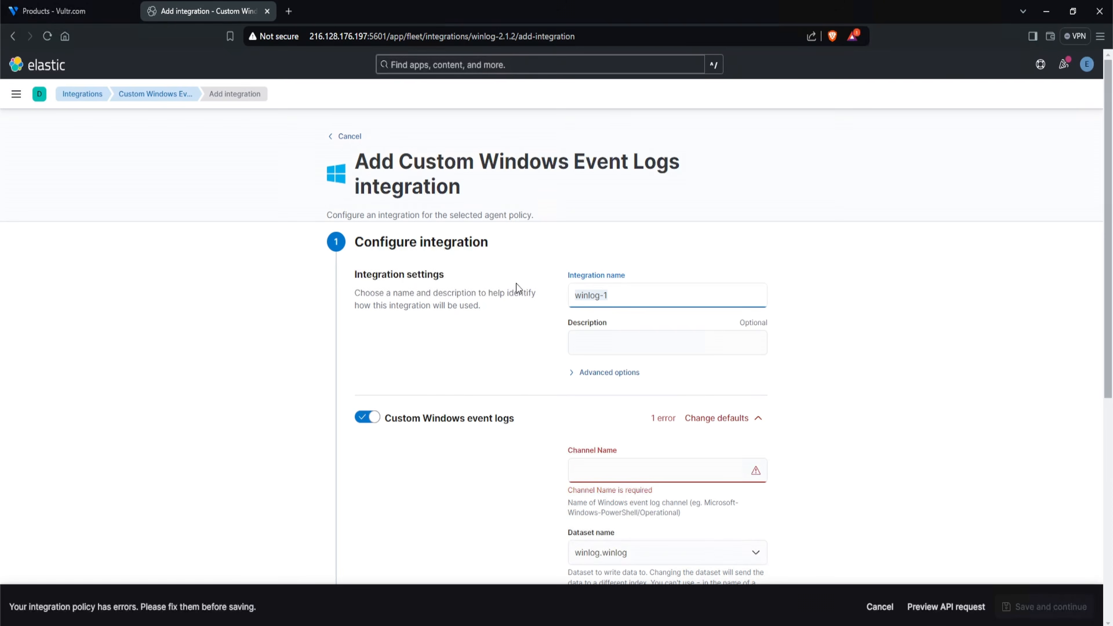
scroll(508, 263, down, 1)
text(MYDFIR-WIN-)
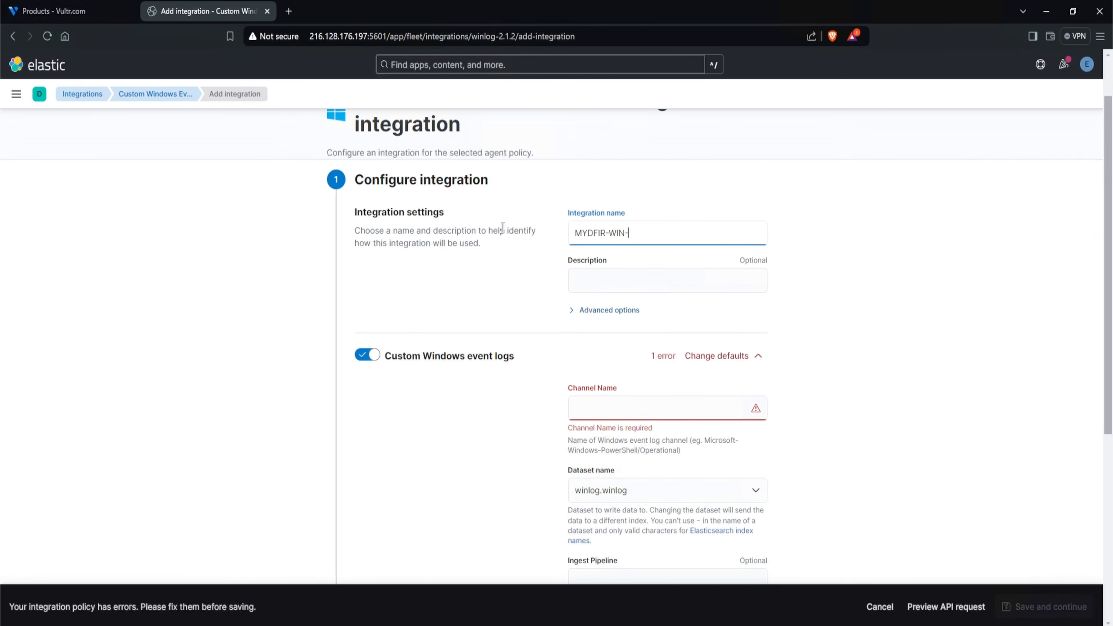
text(Sysmon)
click(666, 291)
text(Collect Sysmon logs)
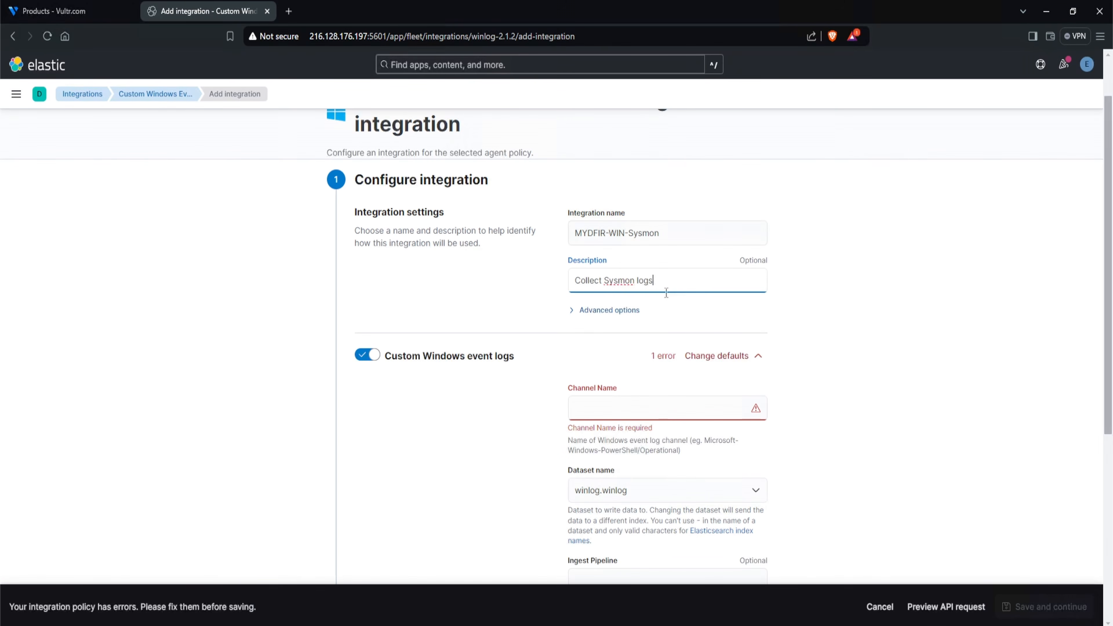
- Ready the Channel Name field for entry, switch to the remote Windows server session and open Event Viewer there
scroll(666, 293, down, 1)
click(678, 338)
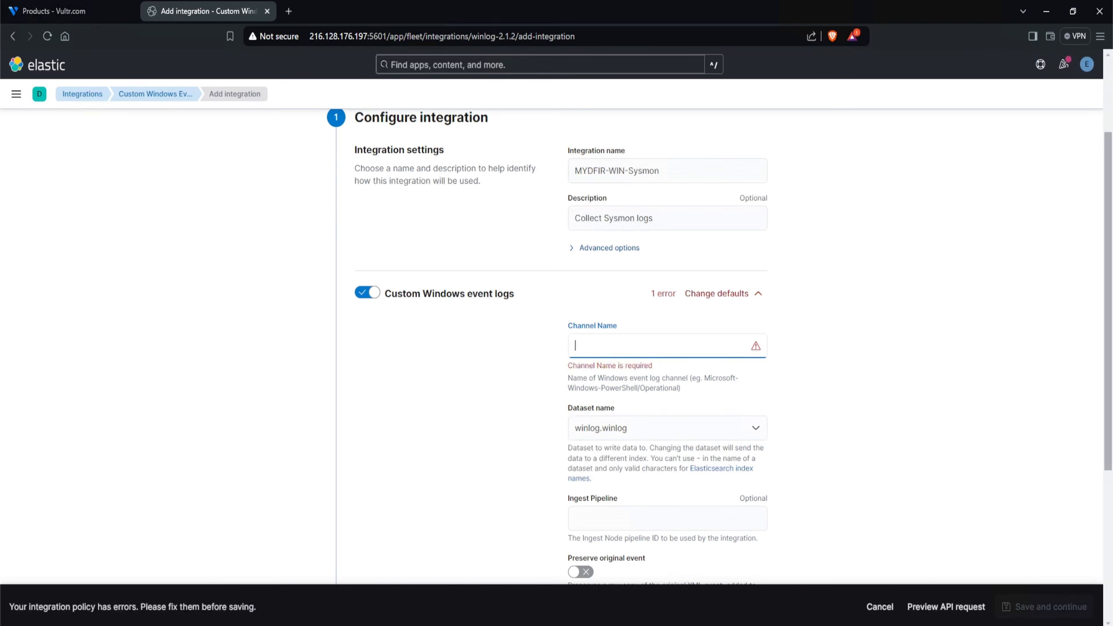
click(187, 625)
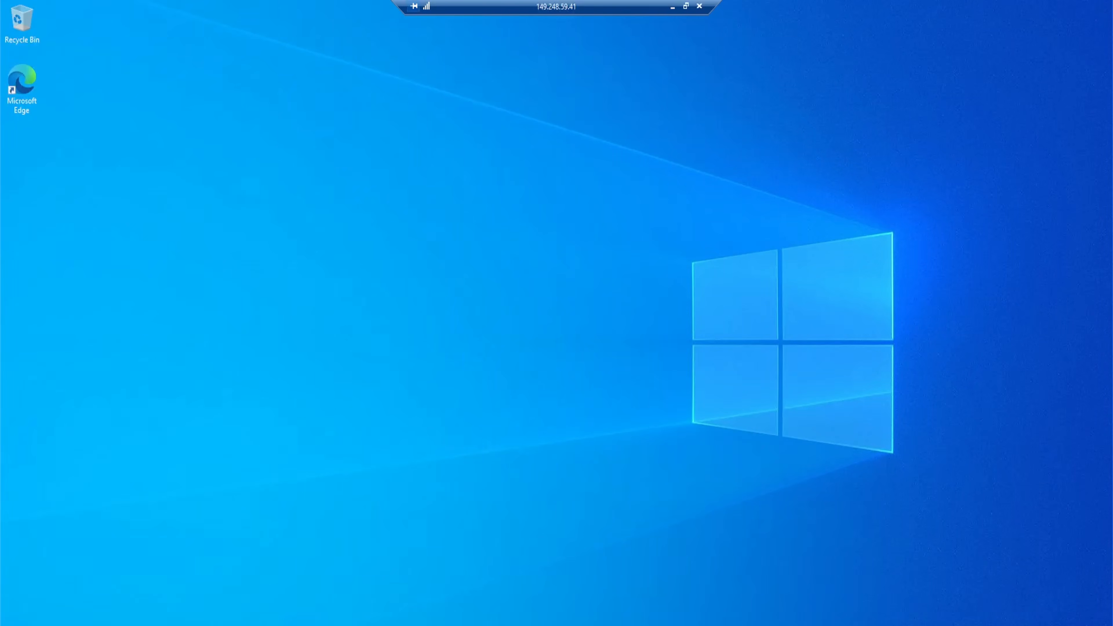
key(super)
text(event)
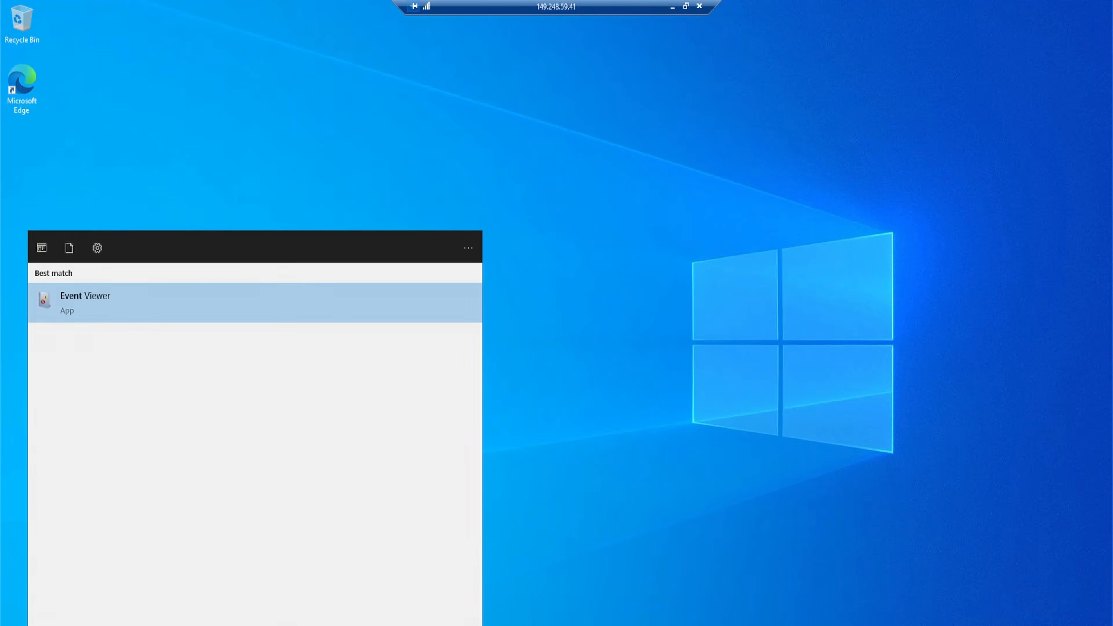
key(Return)
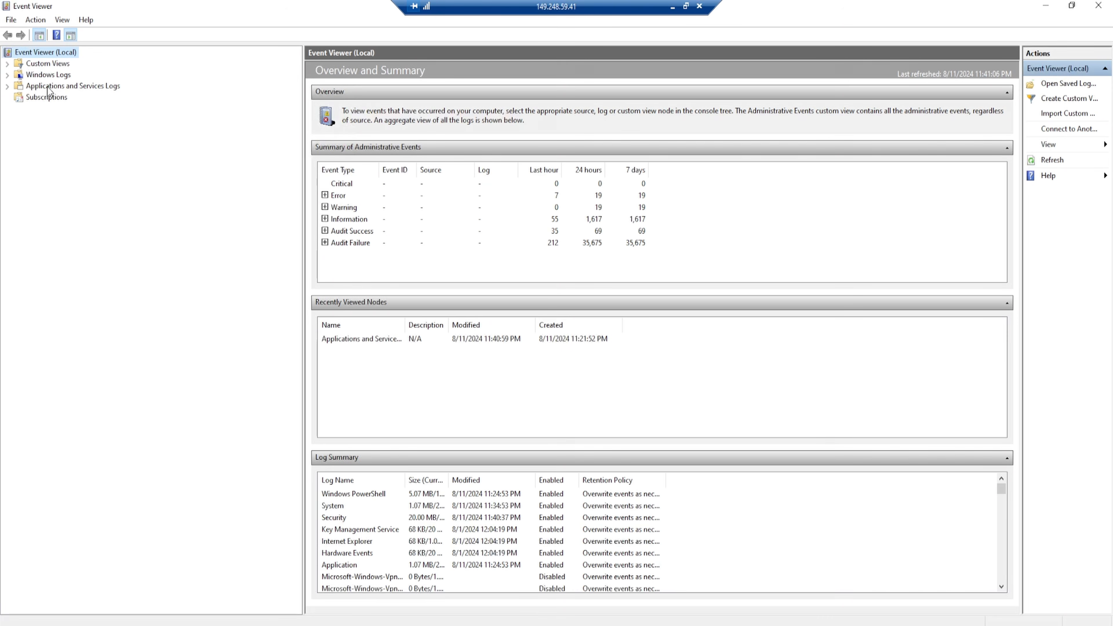
- Open the Sysmon Operational log within Applications and Services Logs, Microsoft, Windows
click(6, 86)
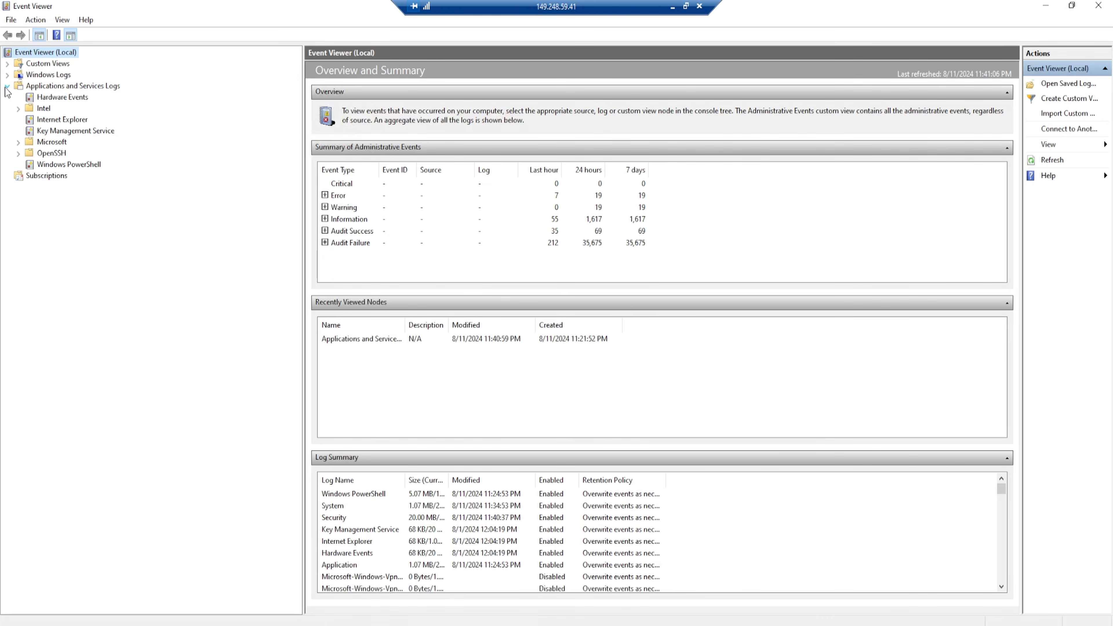
click(18, 142)
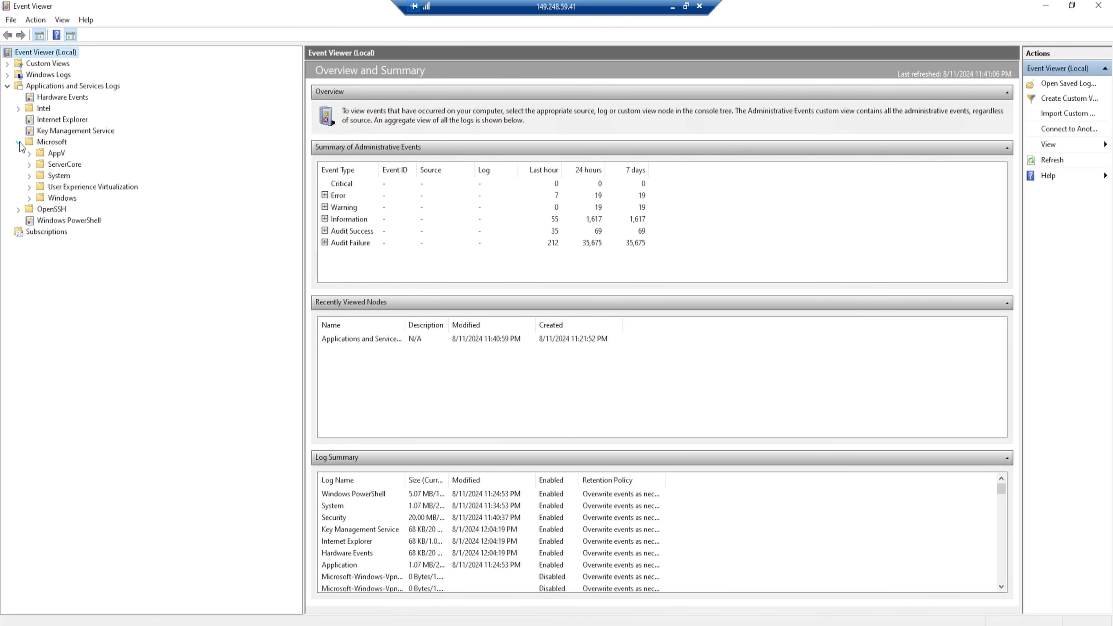
click(29, 197)
scroll(126, 285, down, 20)
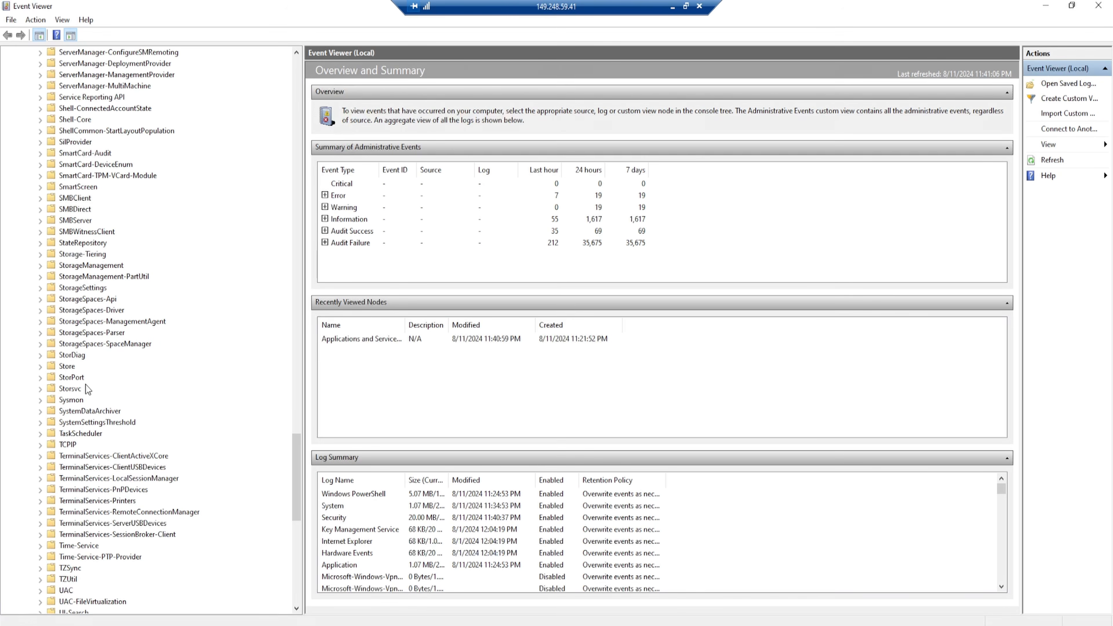
click(66, 400)
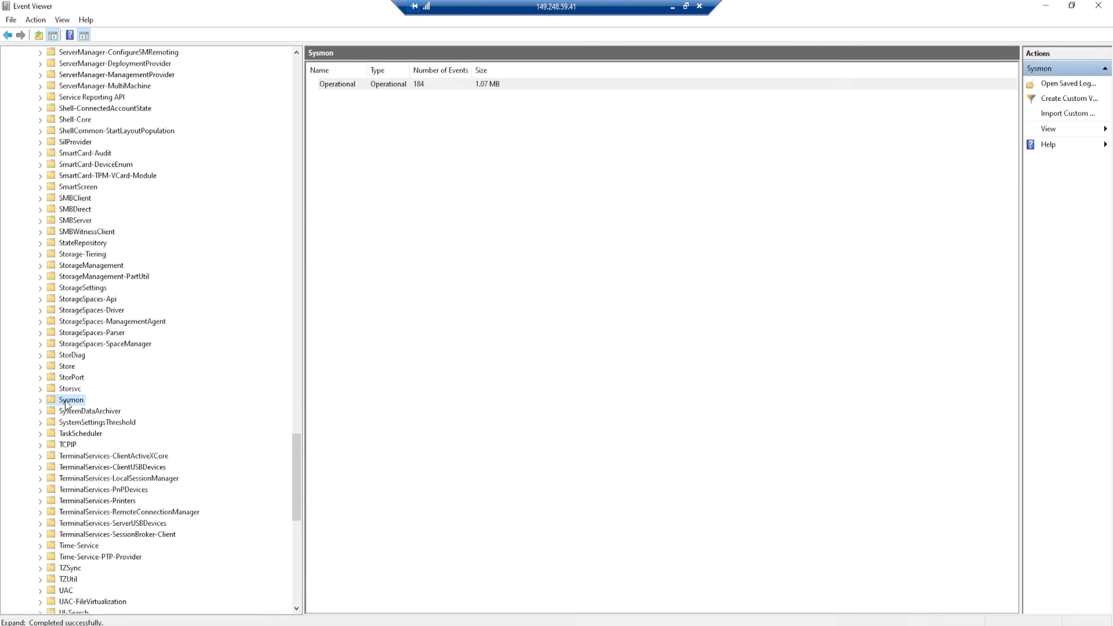
click(40, 401)
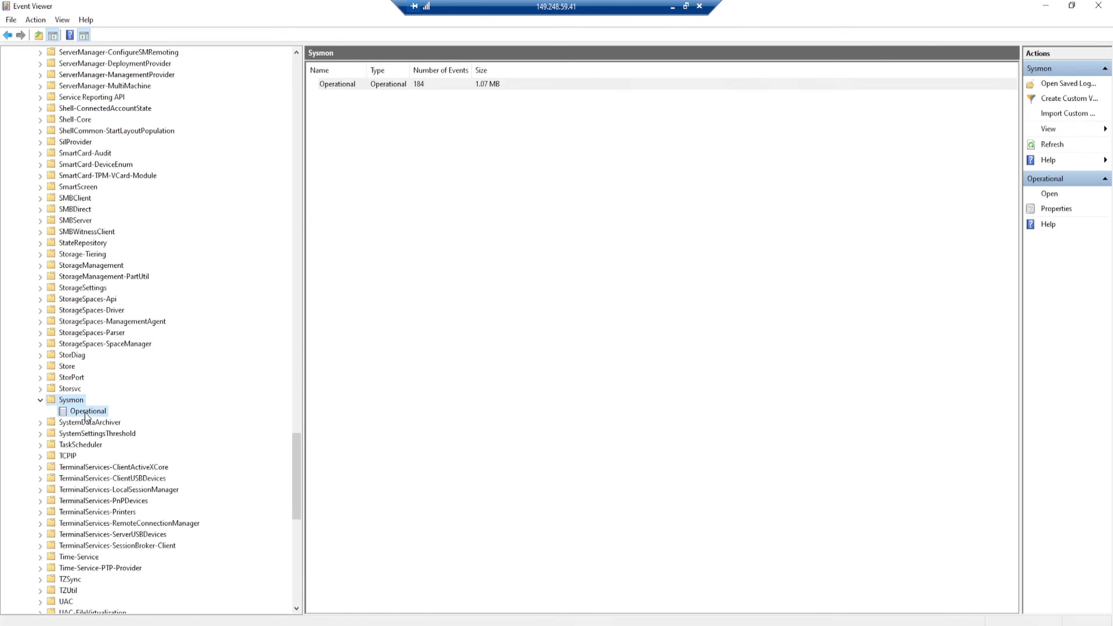
click(74, 412)
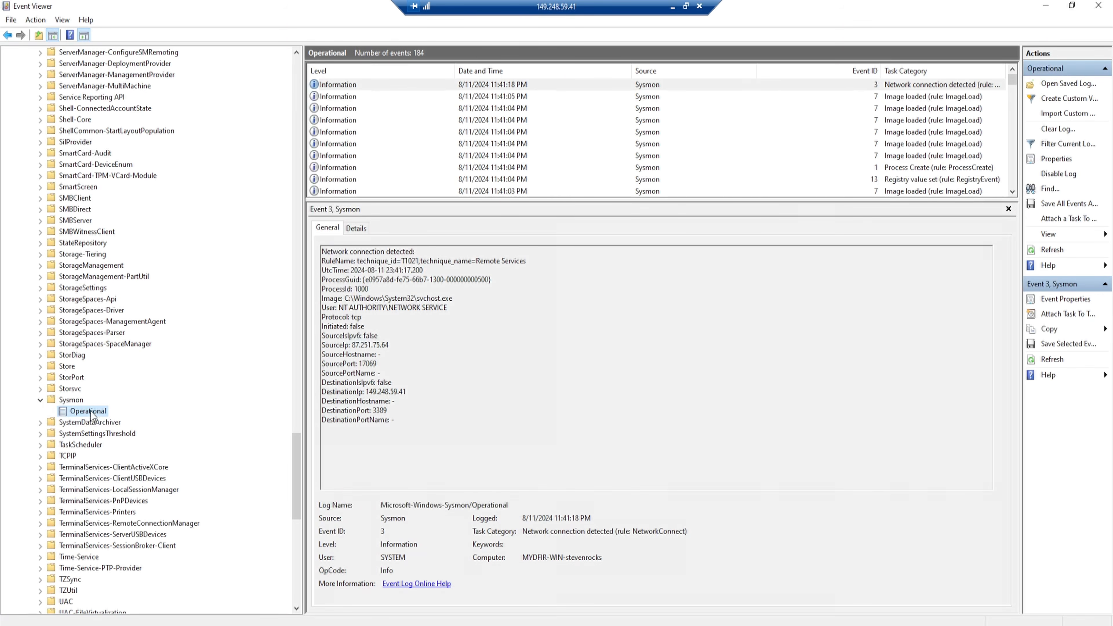
- Copy the full name Microsoft-Windows-Sysmon/Operational from the log's properties and paste it as the Elastic integration's channel name
right_click(91, 414)
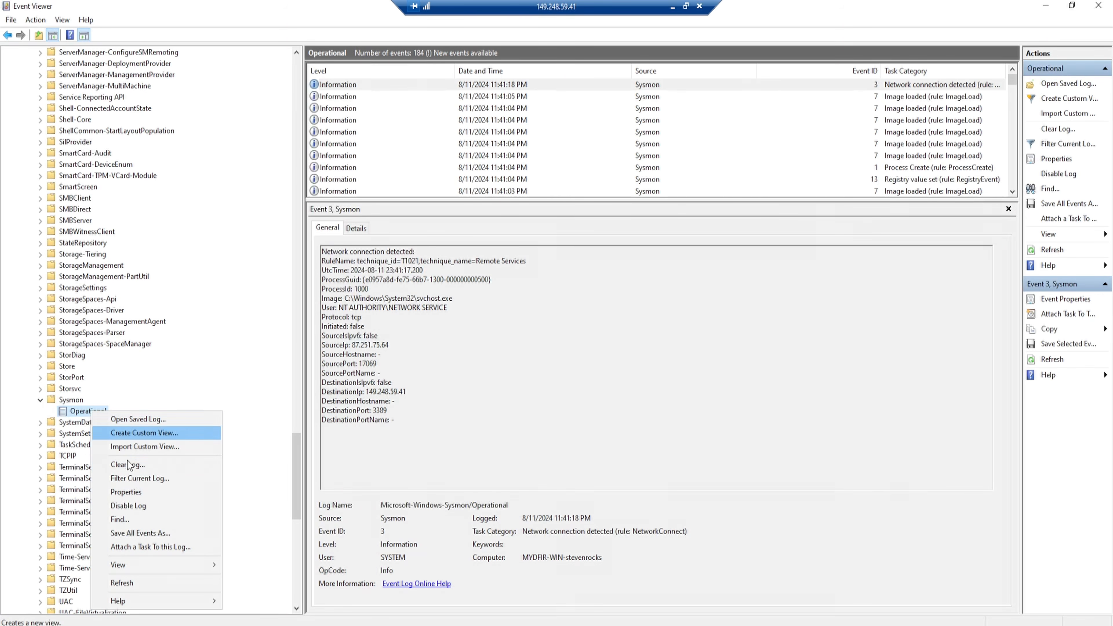
click(127, 492)
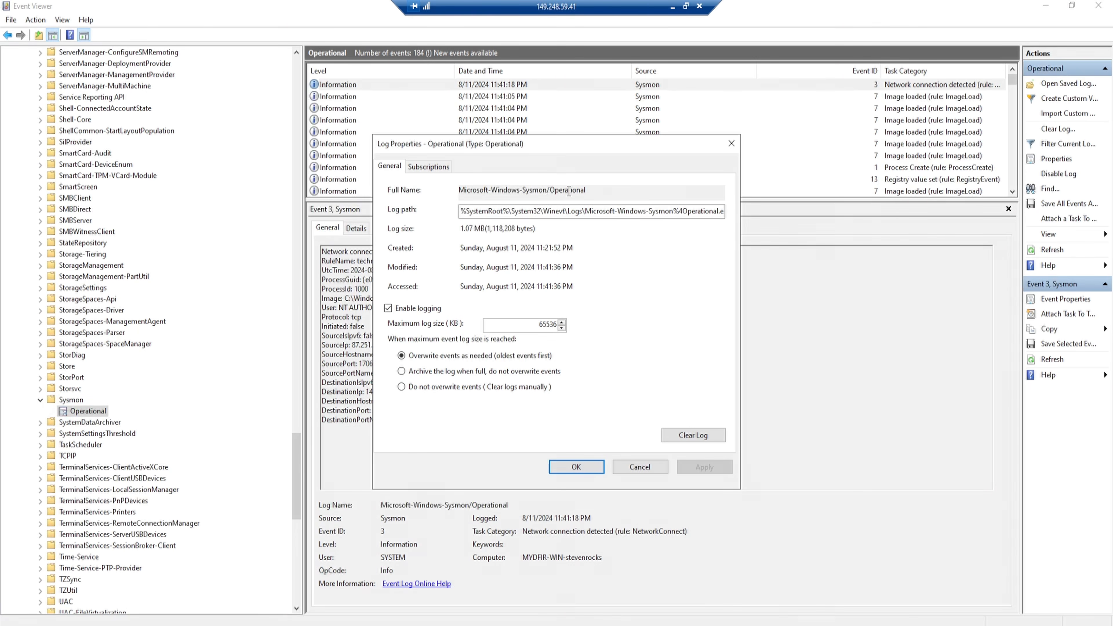
drag(594, 189, 451, 196)
key(ctrl+c)
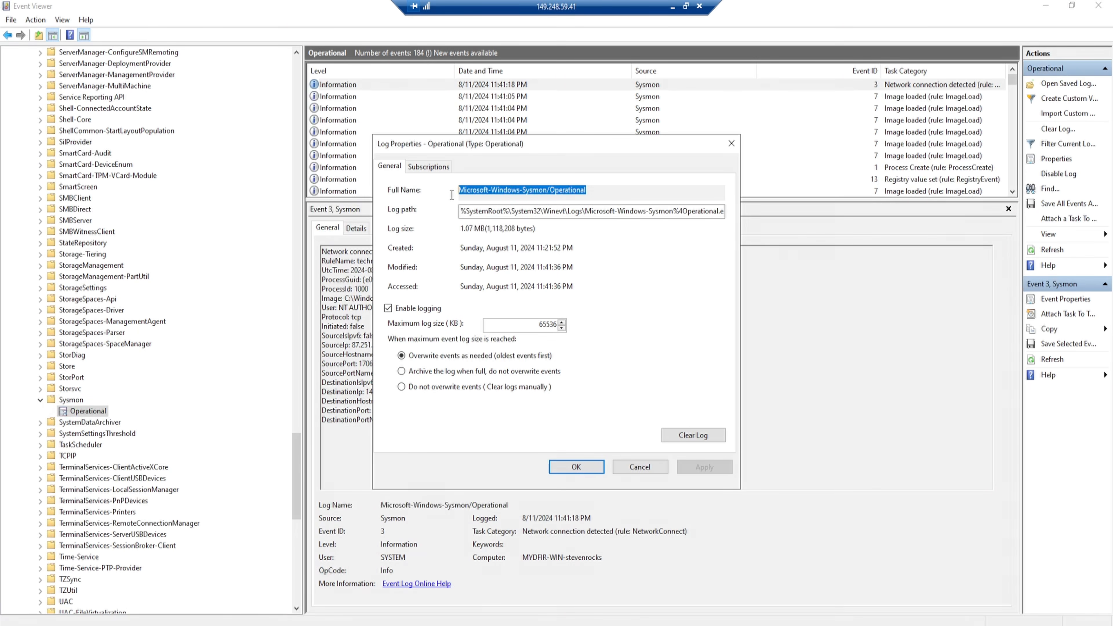
right_click(472, 195)
click(501, 235)
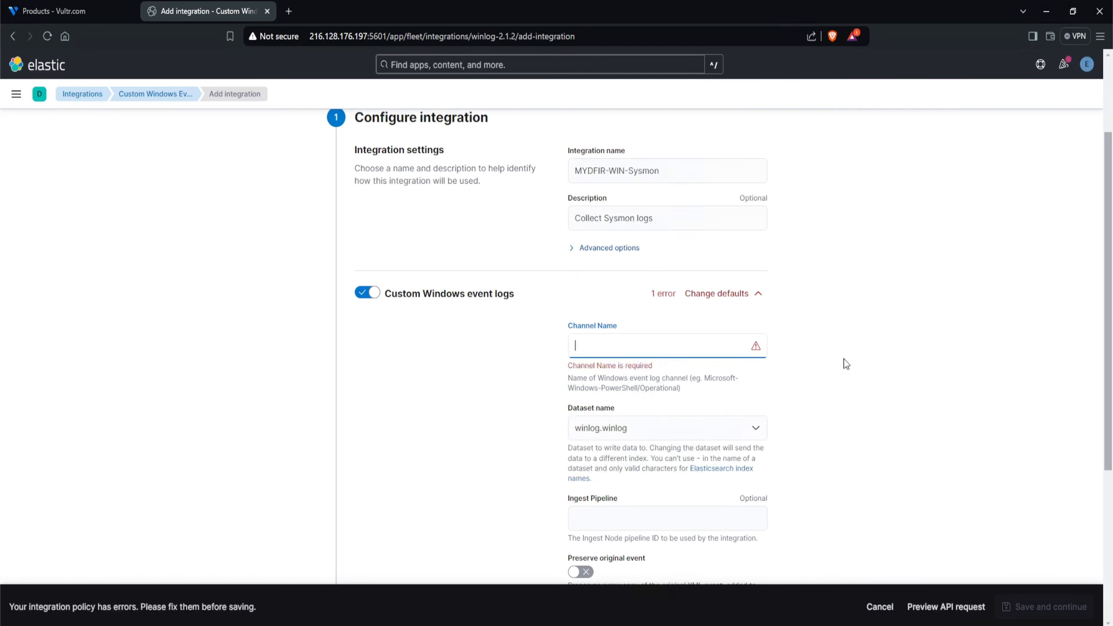
key(ctrl+v)
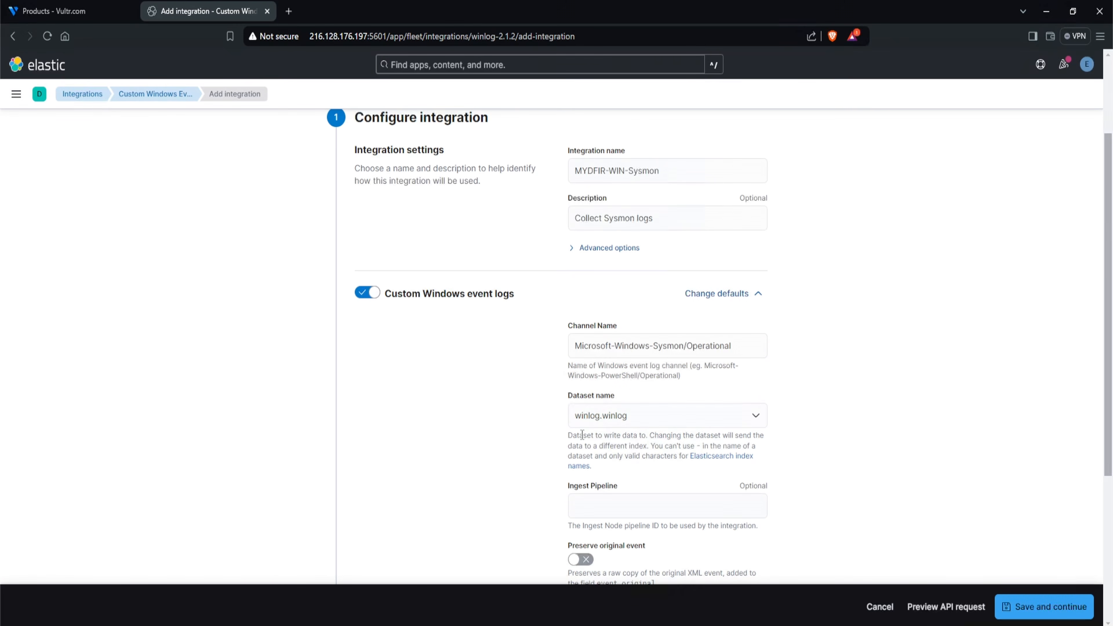
- Review the integration's dataset and Preserve original event settings and the section on where to add the integration
drag(568, 435, 612, 435)
click(624, 435)
scroll(624, 435, down, 1)
scroll(802, 372, down, 2)
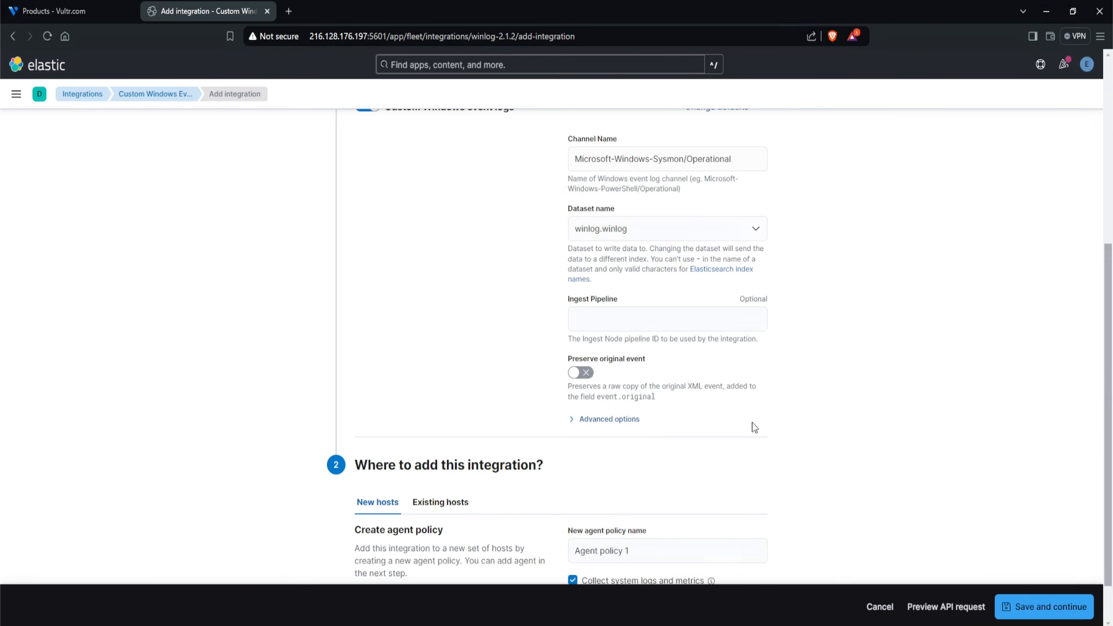
drag(566, 358, 649, 366)
click(923, 365)
scroll(683, 374, down, 1)
drag(356, 411, 511, 410)
click(512, 410)
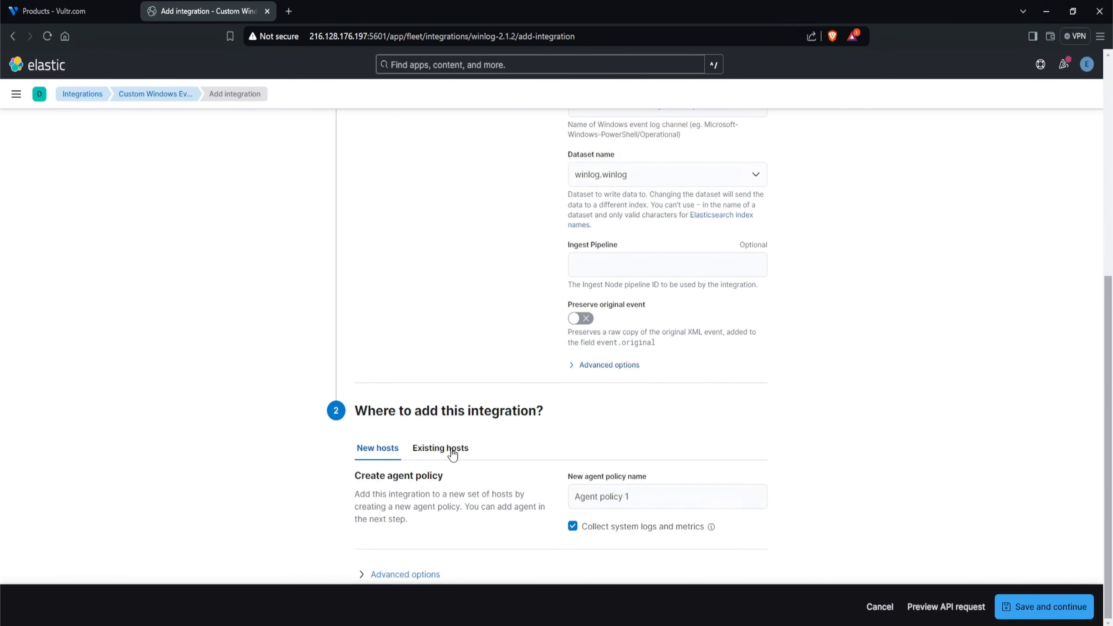
- Assign the Sysmon integration to existing hosts under the MyDFIR-Windows-Policy agent policy and save it
click(452, 454)
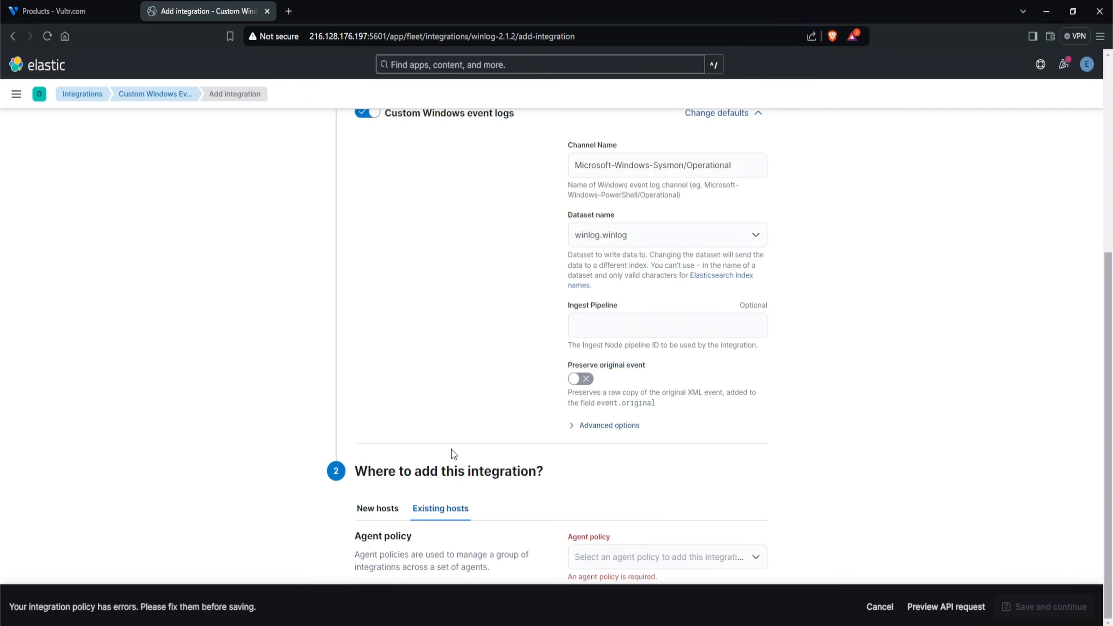
click(678, 560)
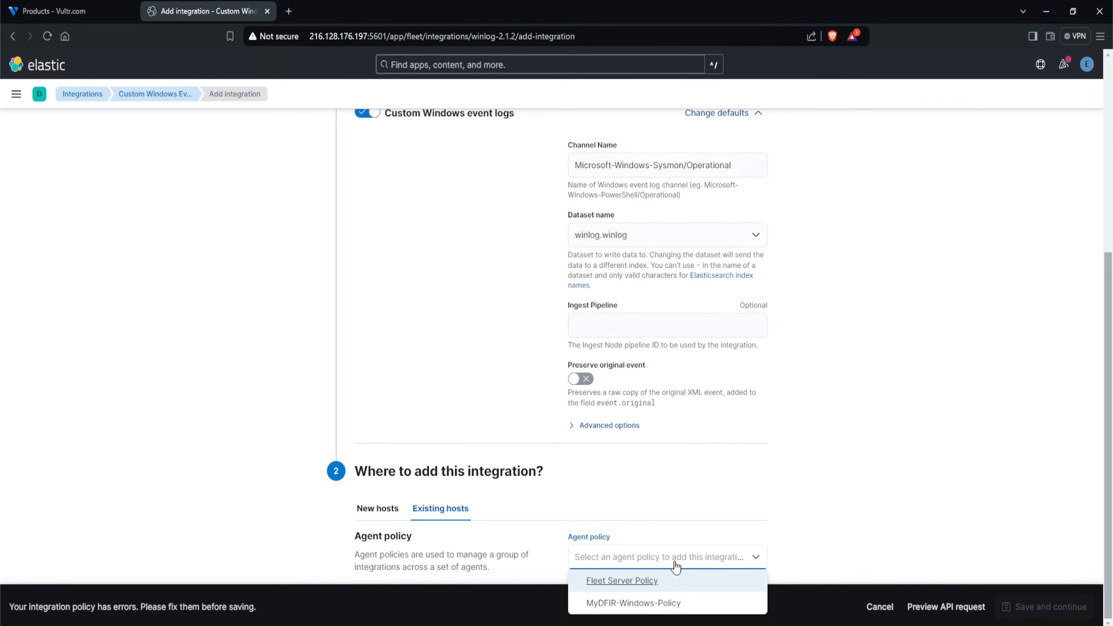
click(693, 610)
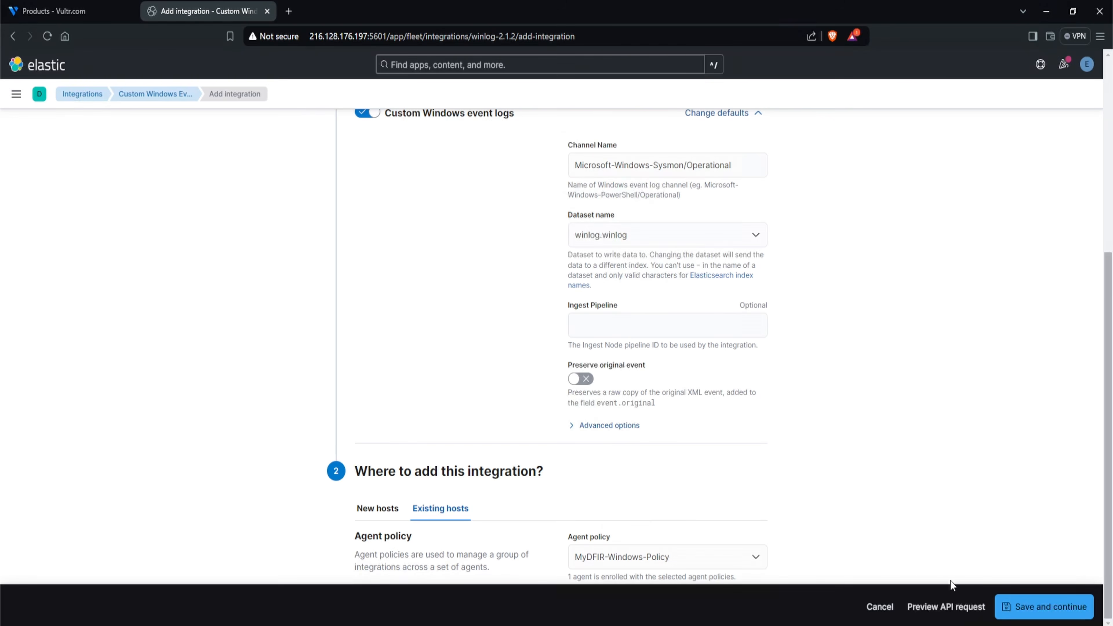
click(1015, 615)
click(712, 397)
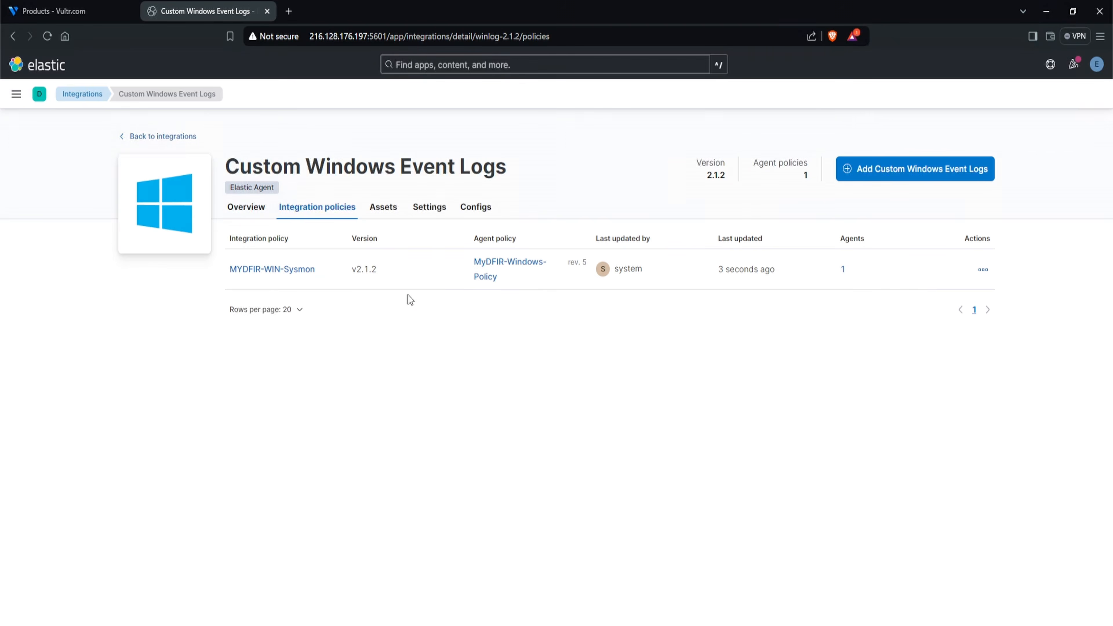
- Start another Custom Windows Event Logs integration named MYDFIR-WIN-Defender with the description "Collect Defender Logs", and ready its Channel Name field
click(905, 176)
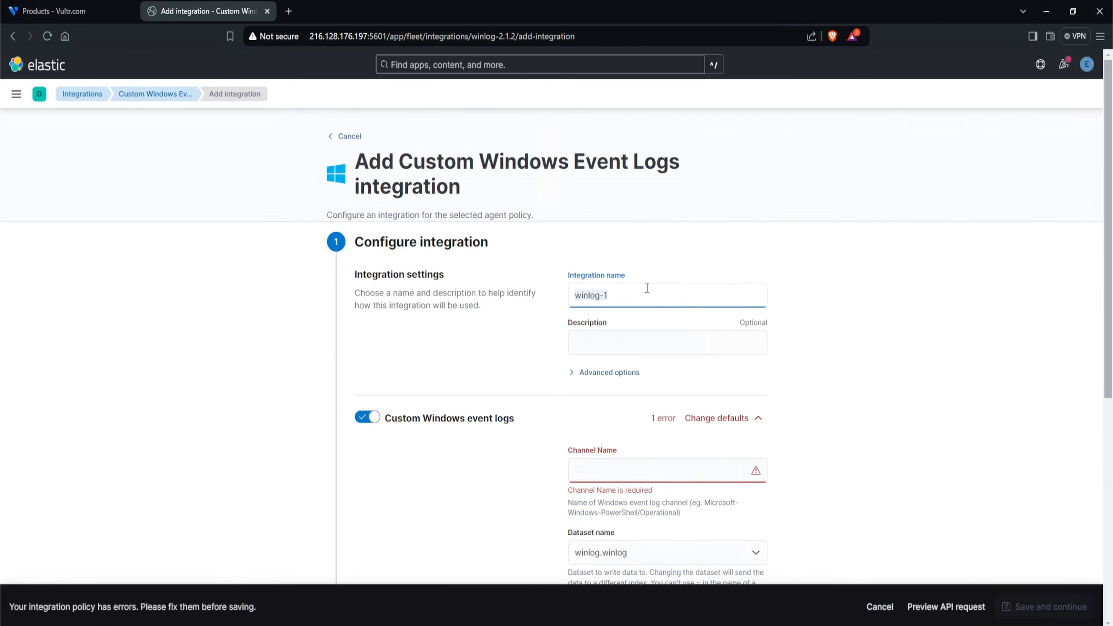
text(MYDFIR-WIN-Defender)
click(628, 334)
text(Collect Defender Logs)
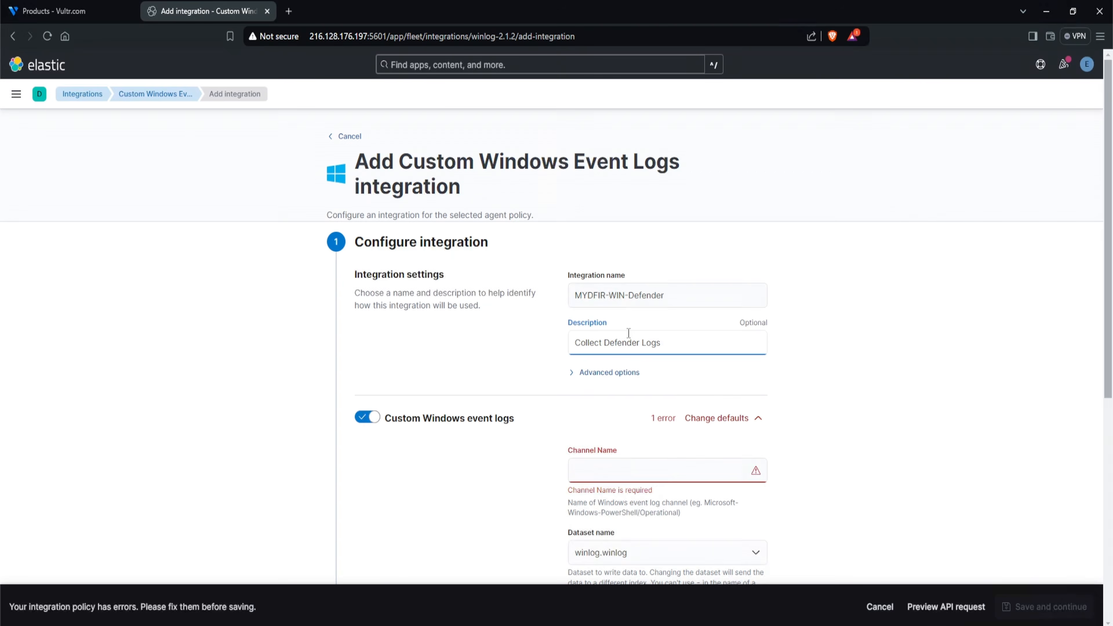
scroll(628, 333, down, 3)
click(635, 345)
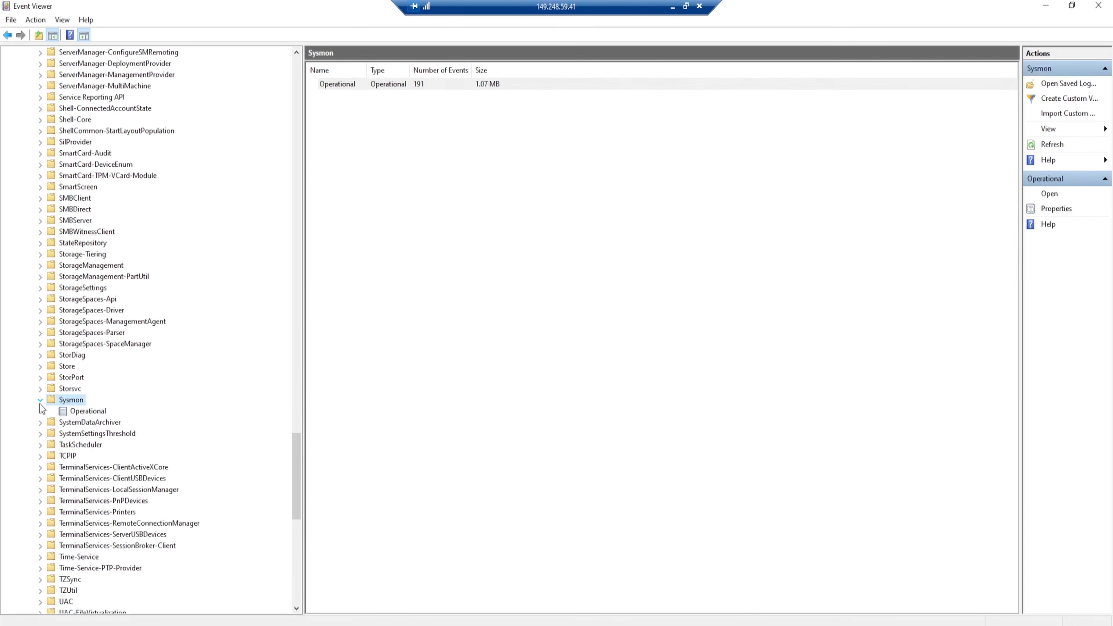
- In the remote server's Event Viewer, collapse the Sysmon folder and open the Operational log of Windows Defender
click(40, 404)
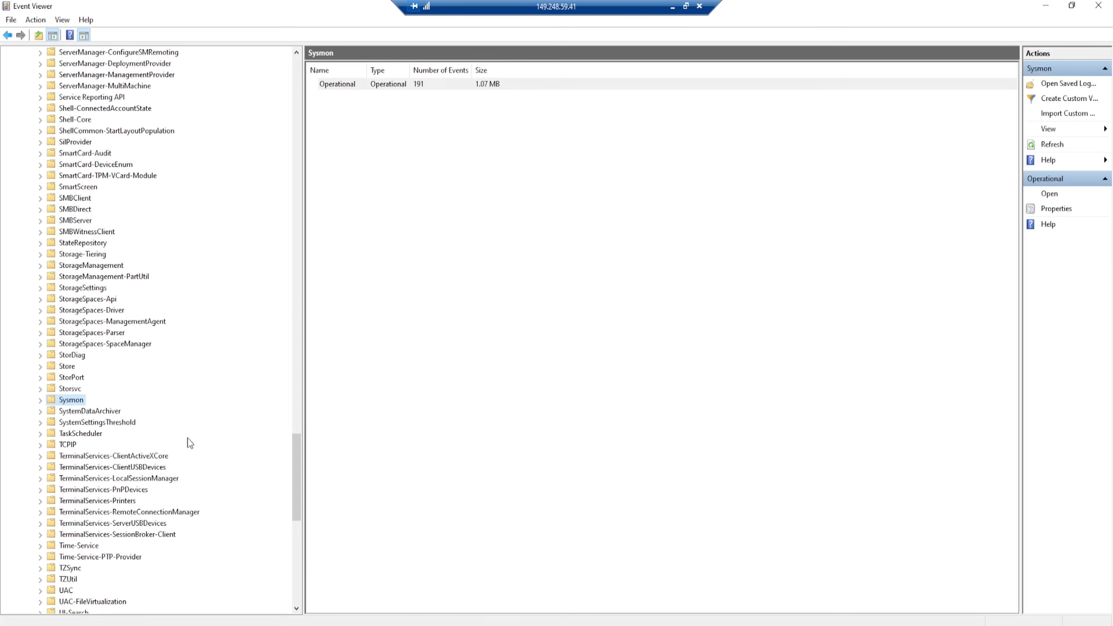
scroll(182, 433, down, 15)
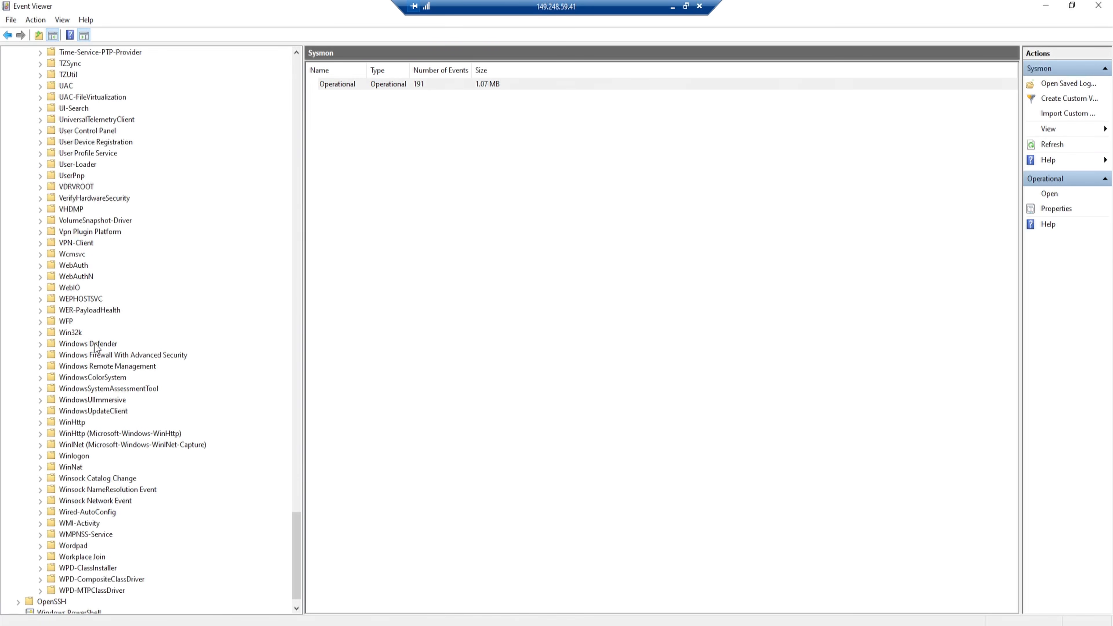
click(97, 346)
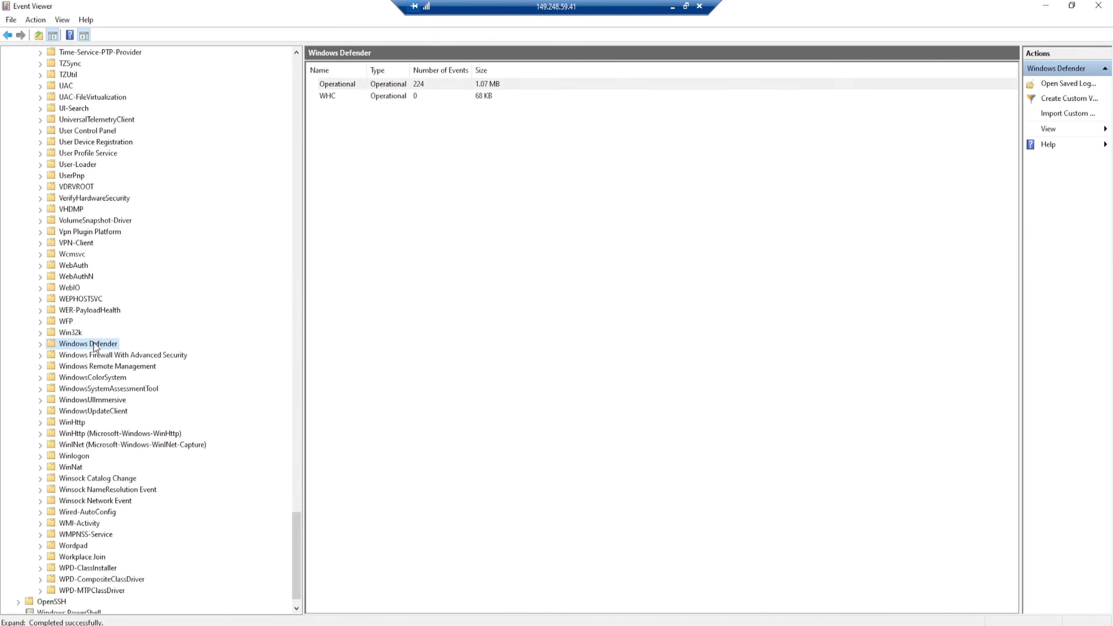
click(40, 345)
click(79, 356)
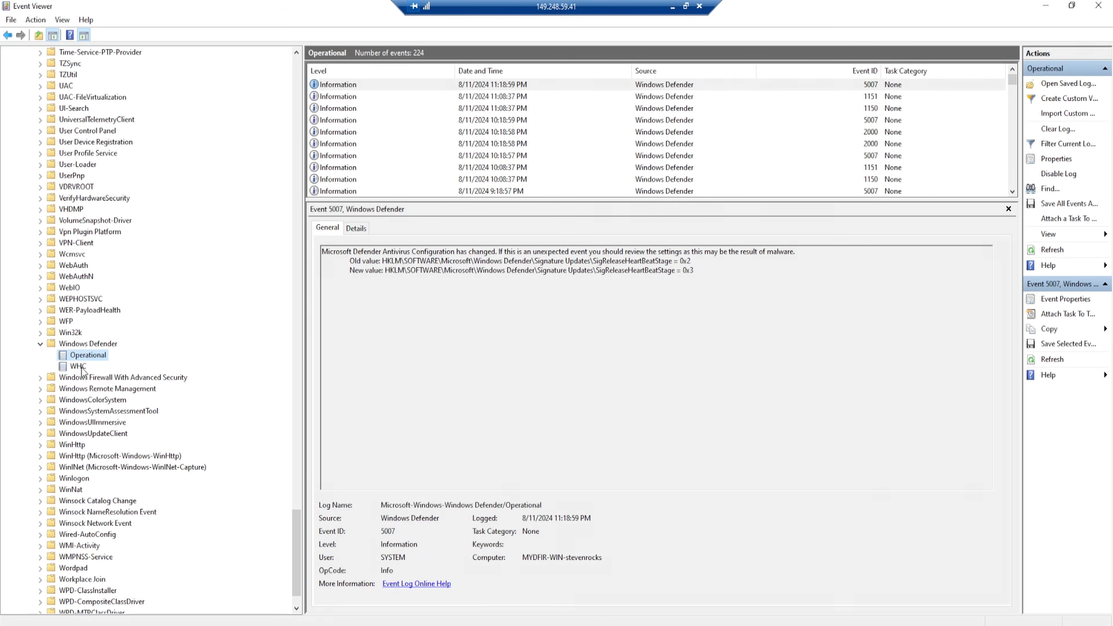
- Check Windows Defender's WHC log and examine the events with IDs 1151 and 1150 in its Operational log
click(73, 368)
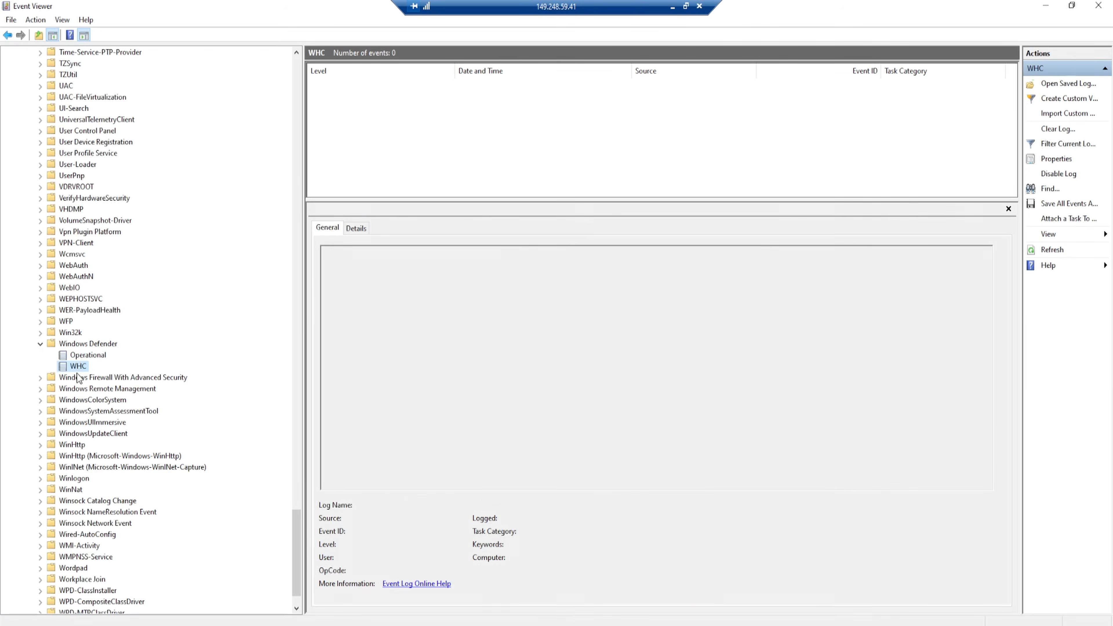
click(95, 356)
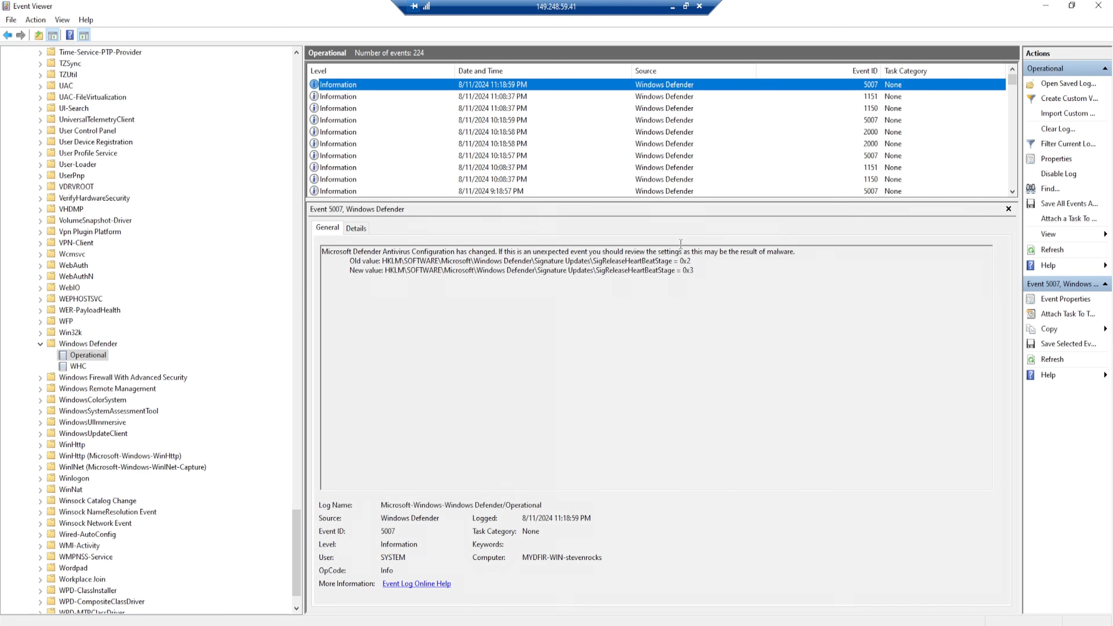
click(632, 99)
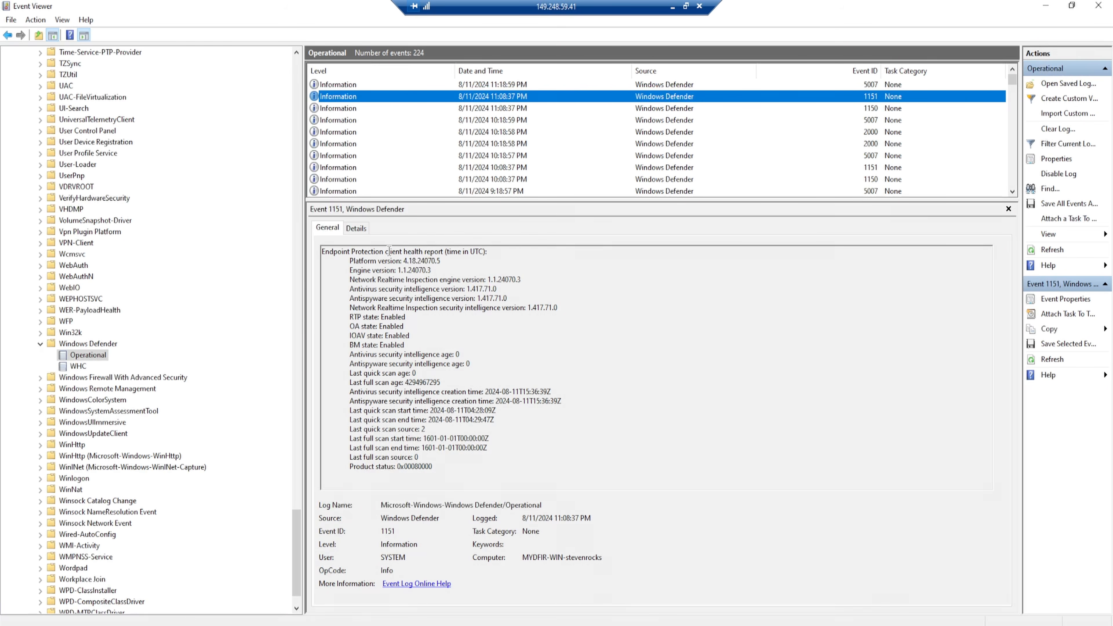
click(879, 109)
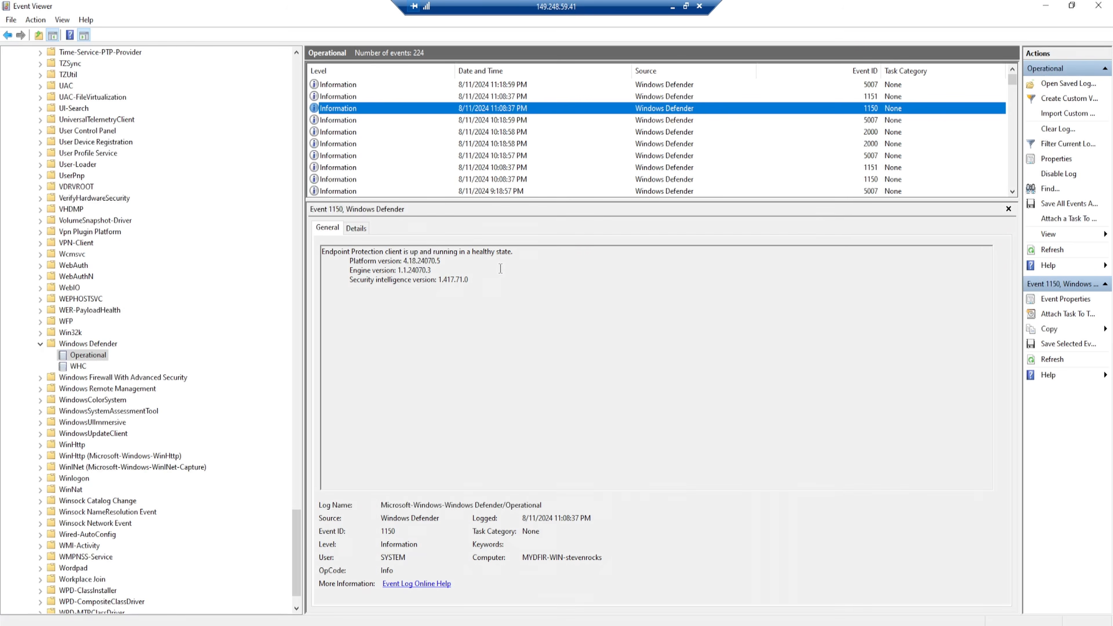
- Switch to the browser, search the web for "windows defender 1116" and read the Event ID 1116 message in Microsoft Learn's Defender Antivirus article
click(672, 7)
click(288, 15)
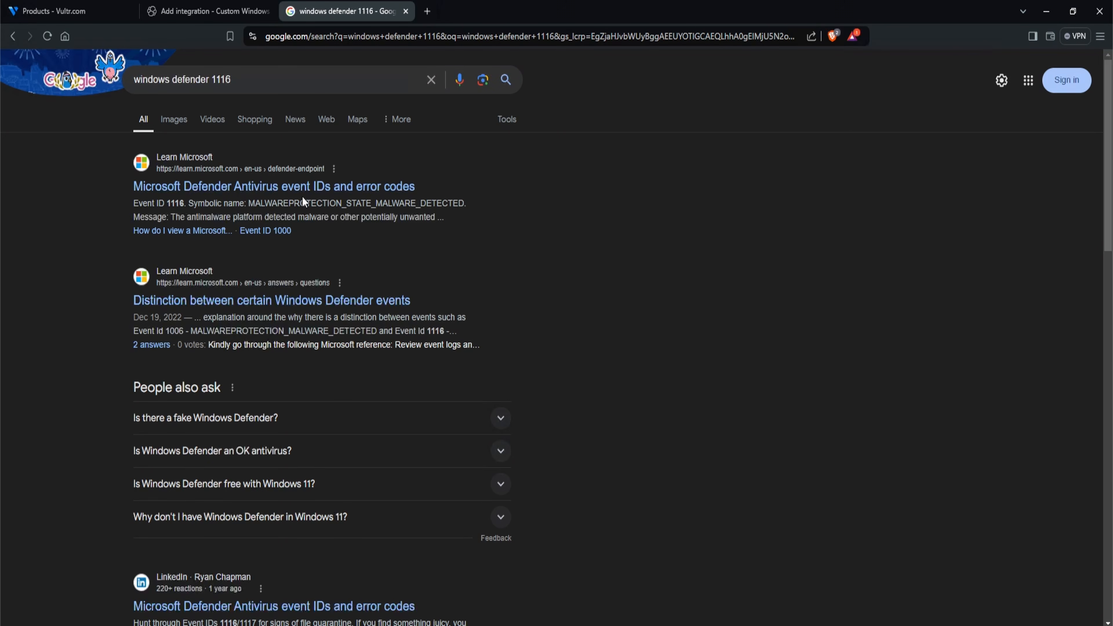
click(311, 188)
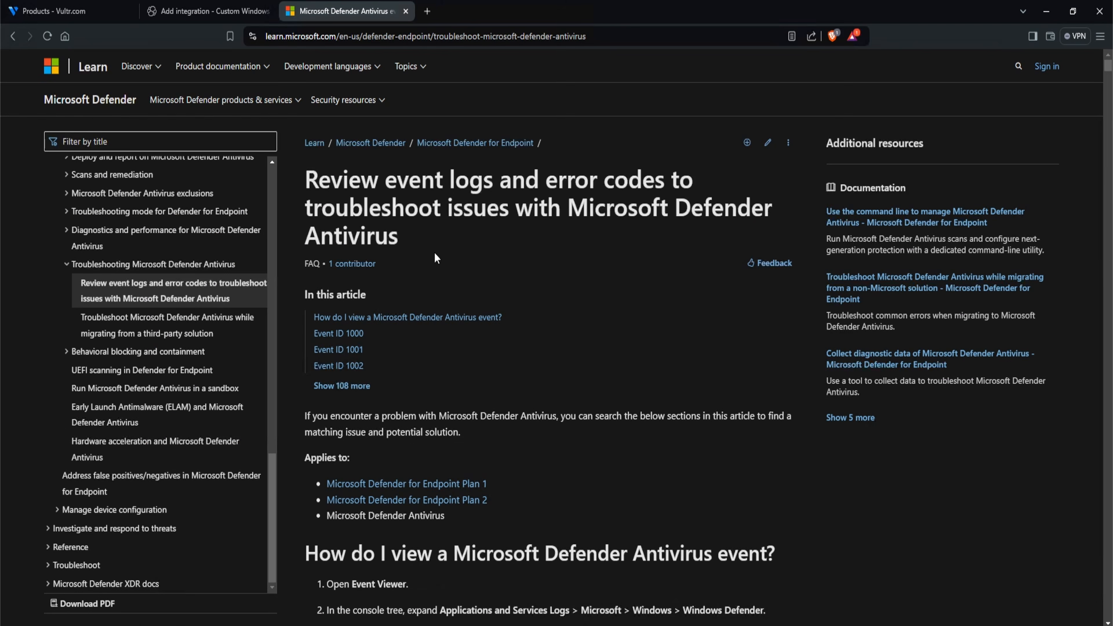
key(ctrl+f)
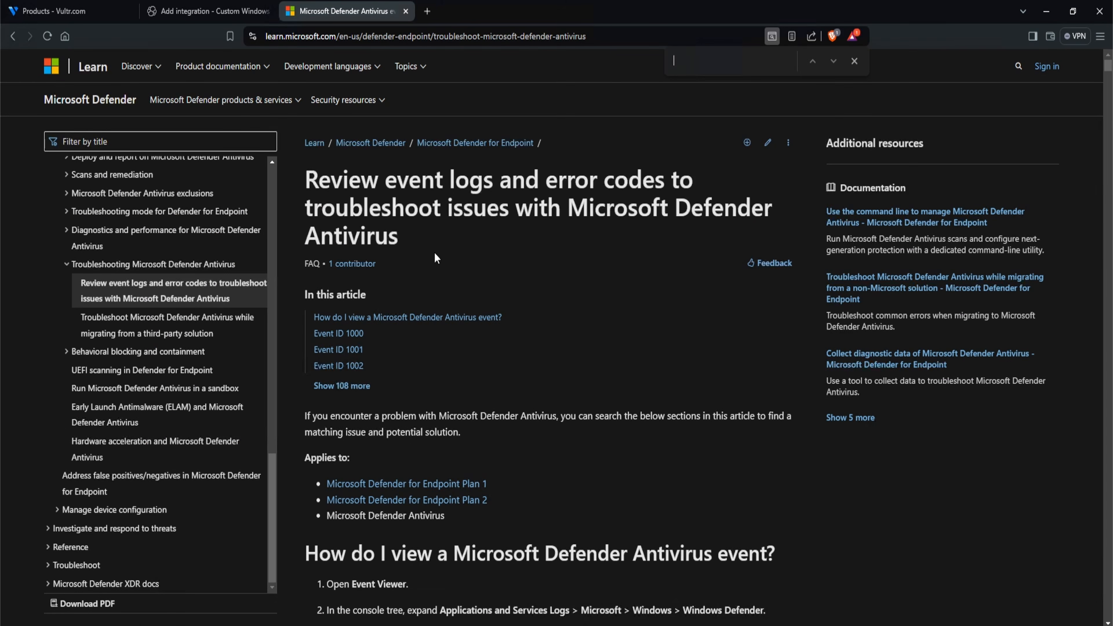
text(1116)
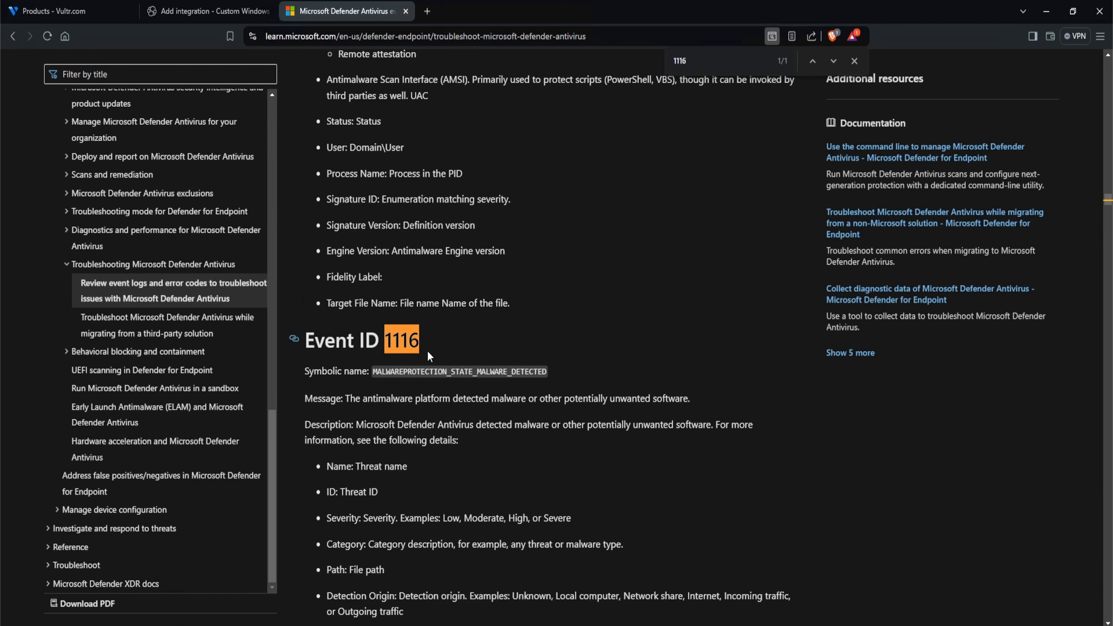
drag(345, 398, 475, 404)
drag(545, 403, 690, 404)
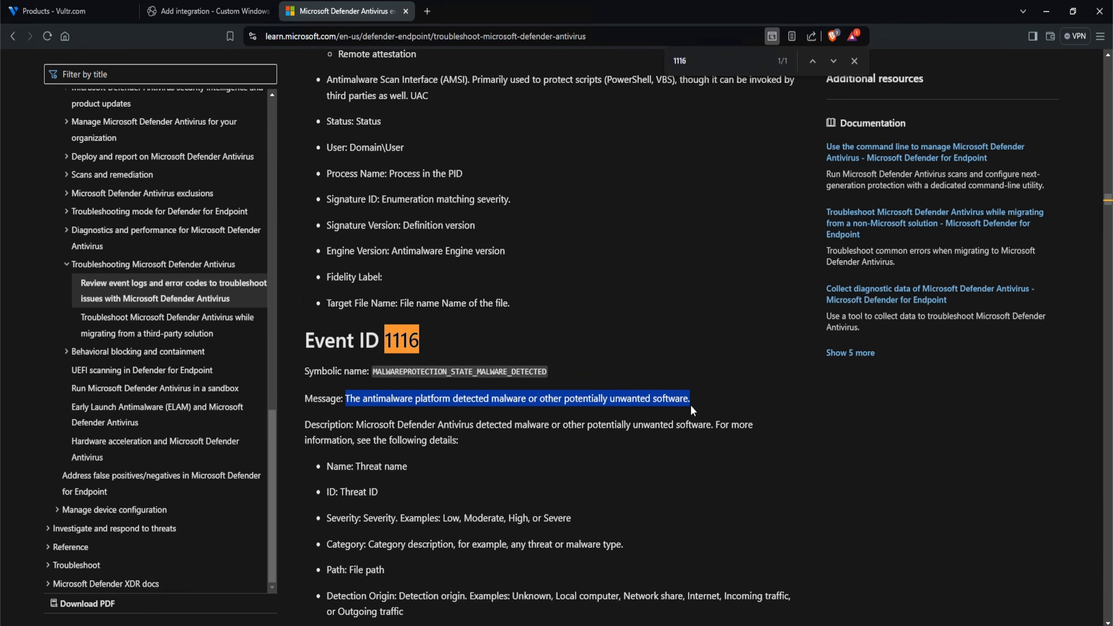
- Find Event ID 1117 in the Microsoft Learn article and read its message
click(757, 67)
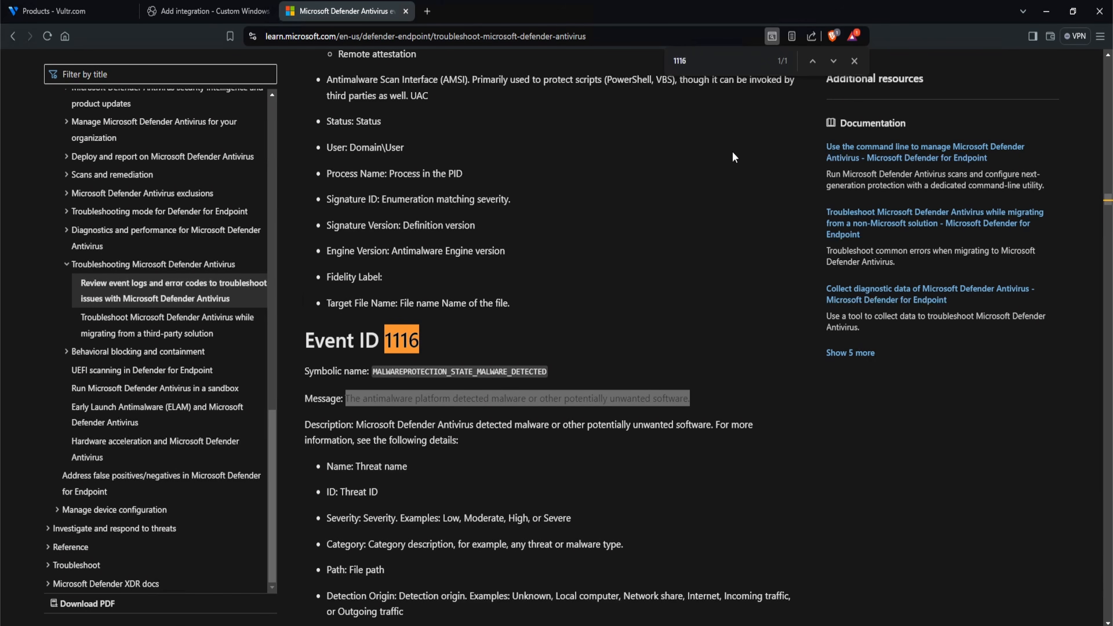
key(BackSpace)
text(7)
drag(373, 400, 645, 402)
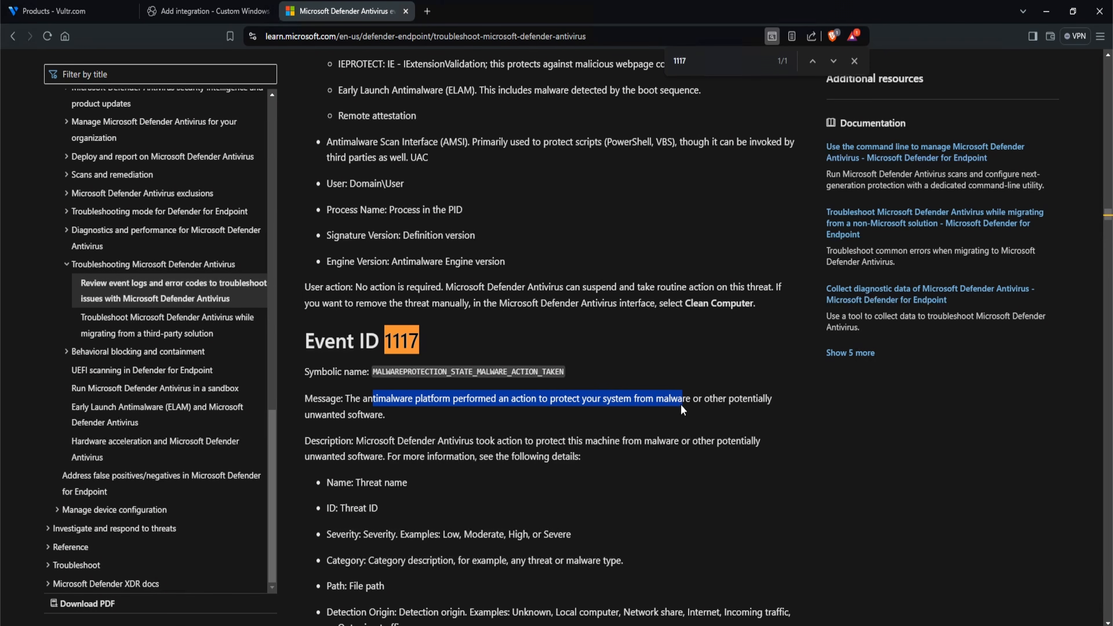
click(873, 481)
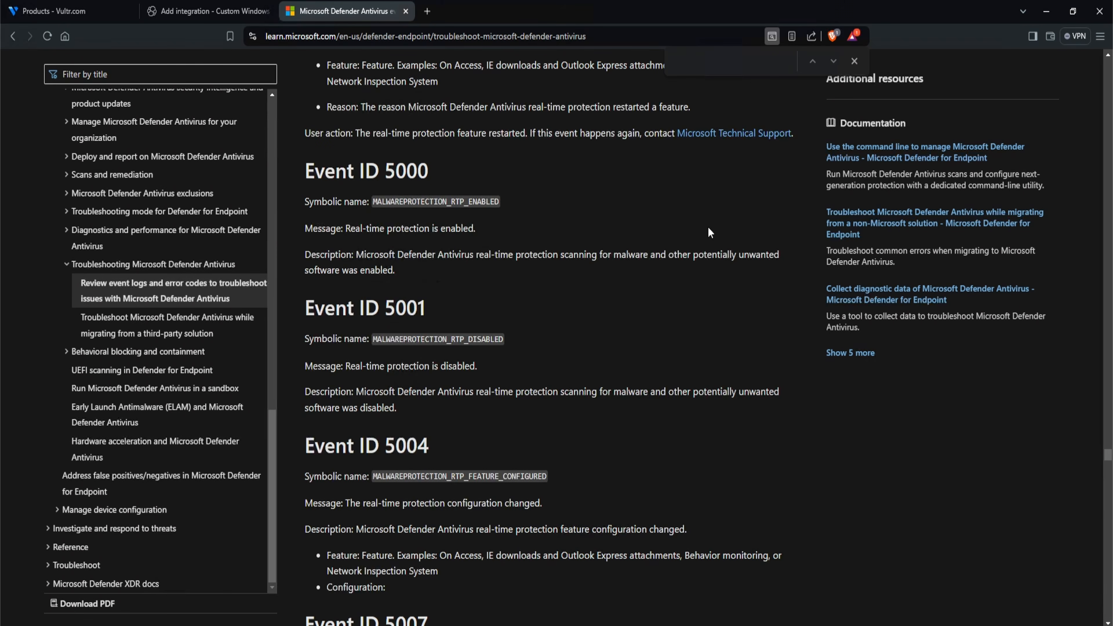
- Read the message for Event ID 5001 in the article and review the entries for 5004 and 5007
drag(432, 306, 395, 316)
drag(346, 370, 478, 369)
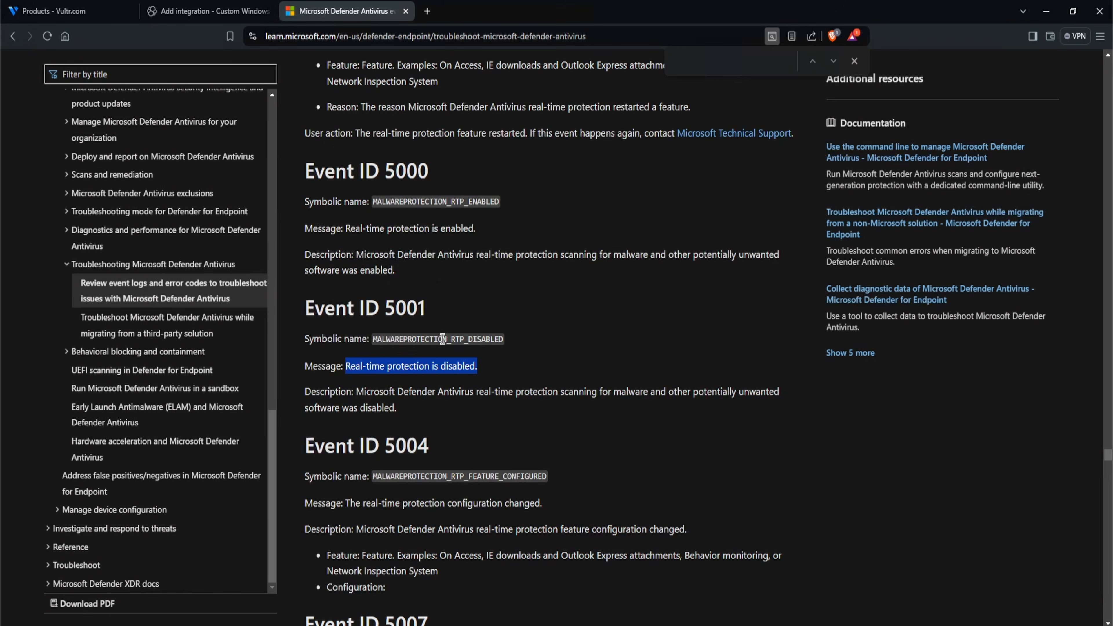
click(460, 350)
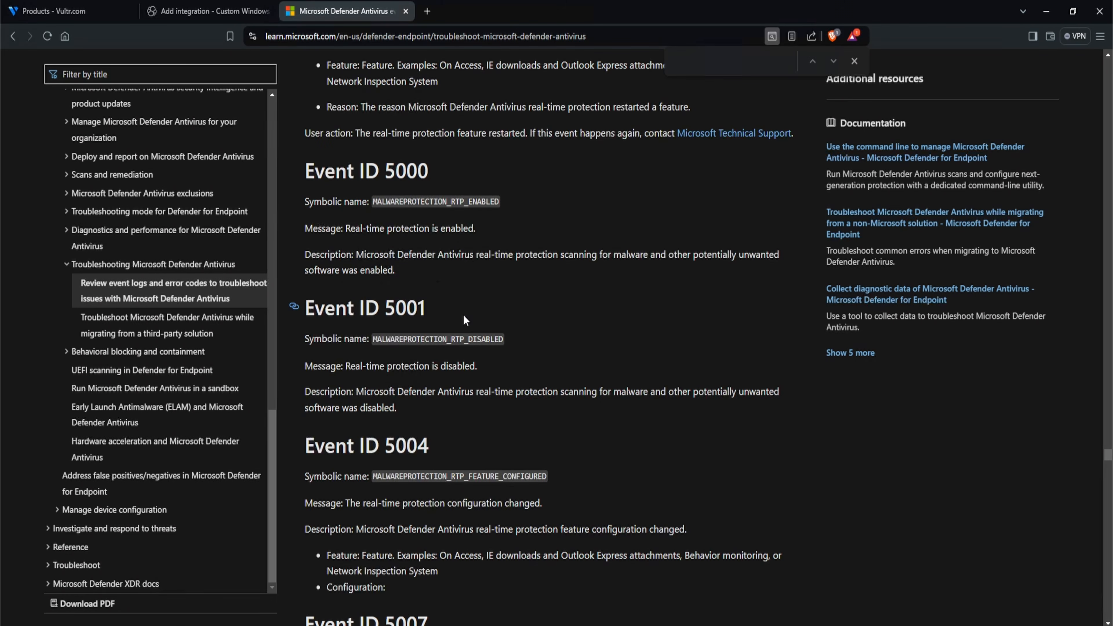
scroll(624, 385, down, 1)
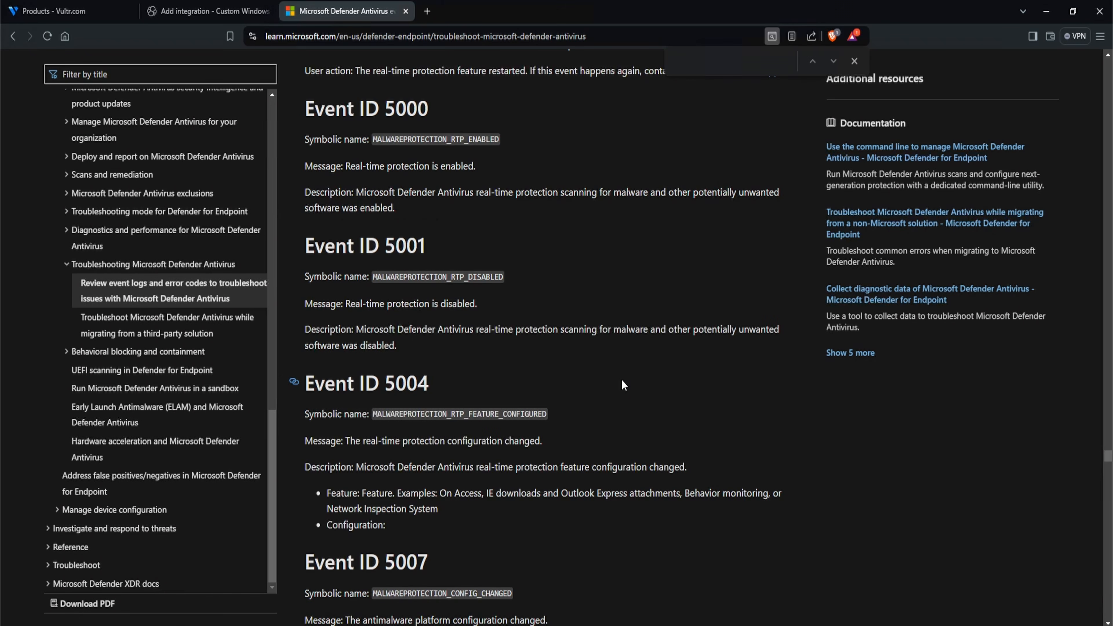
scroll(623, 385, down, 1)
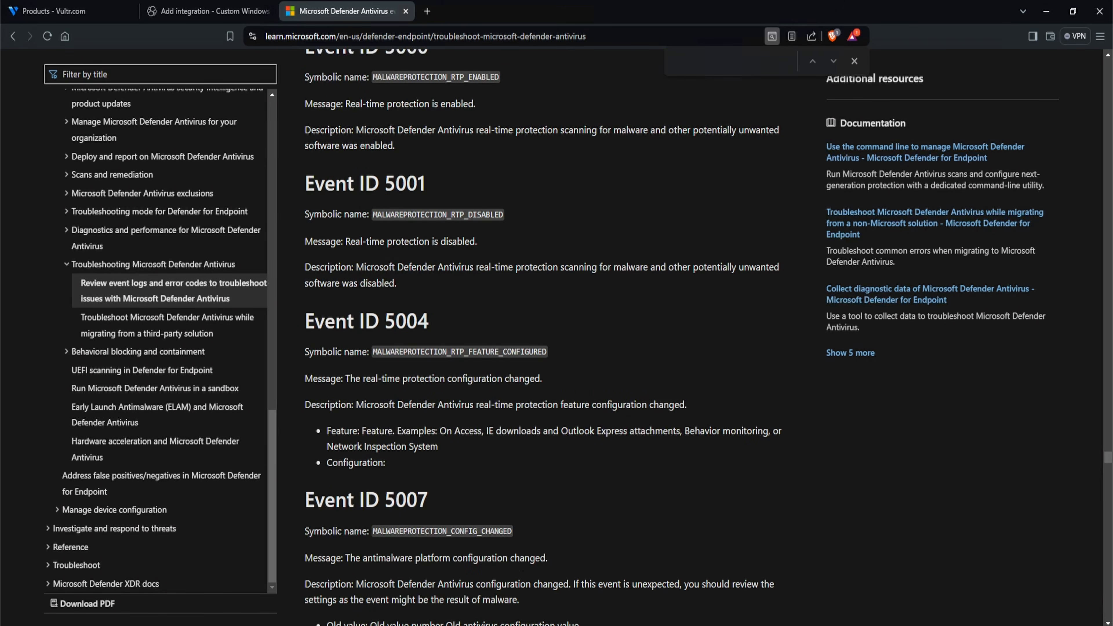
- Return to the remote Windows server, open Windows Security and bring up the Virus & threat protection settings
click(184, 625)
click(185, 625)
text(wi)
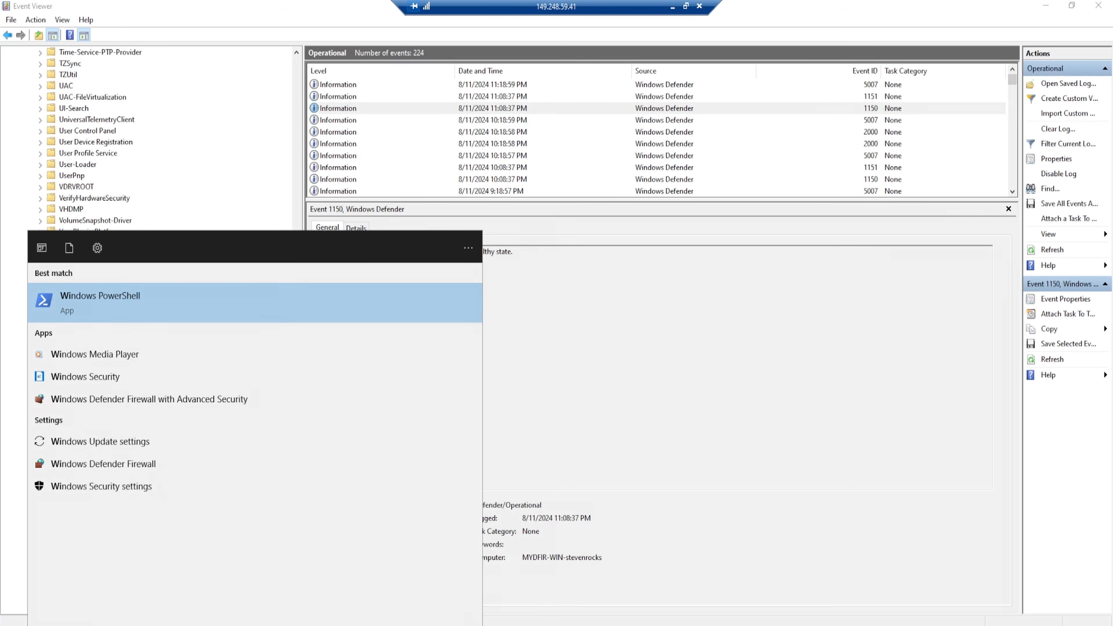
text(ndows security)
click(119, 358)
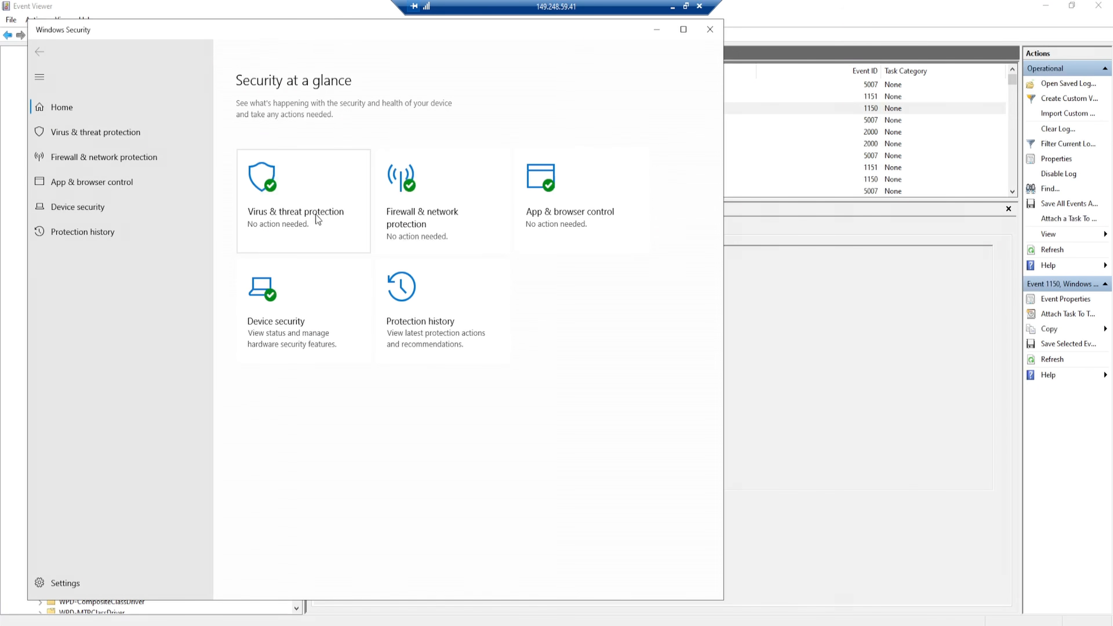
click(317, 217)
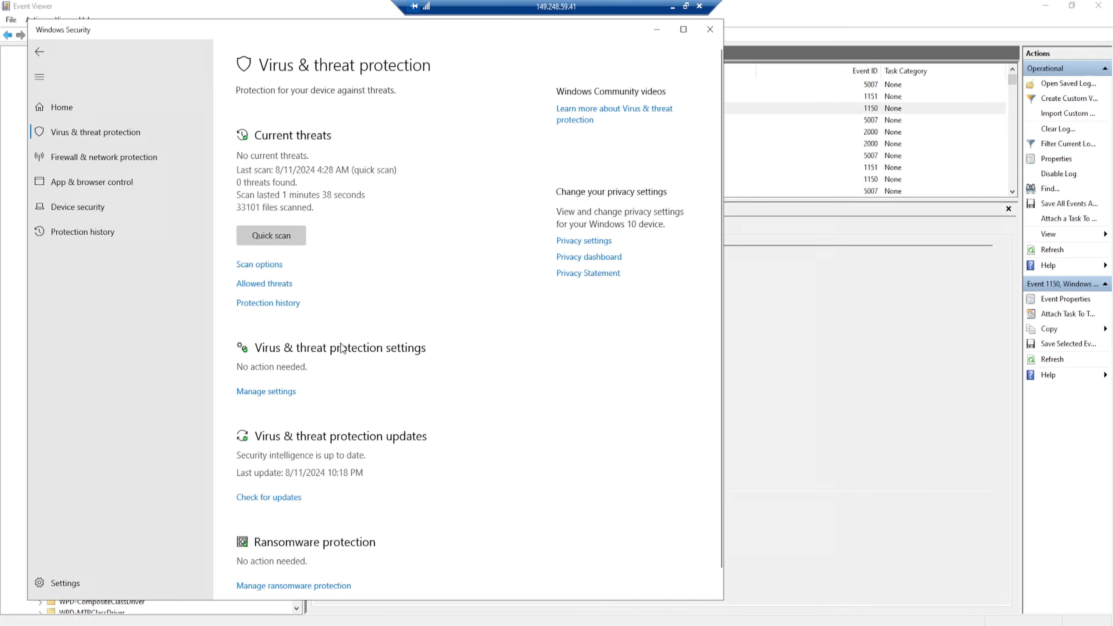
click(285, 391)
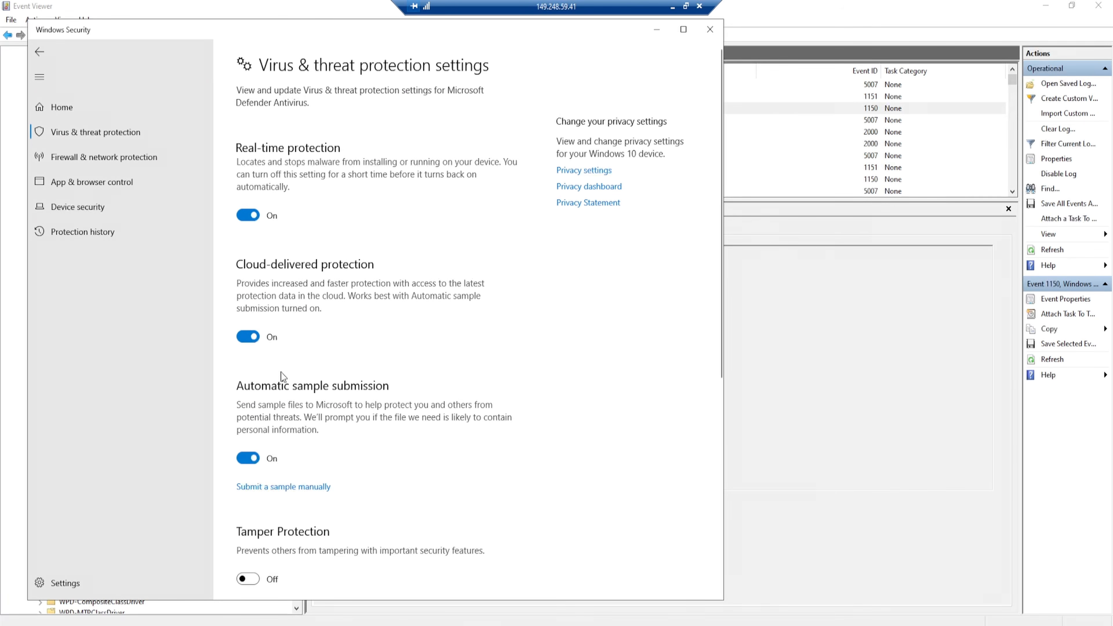
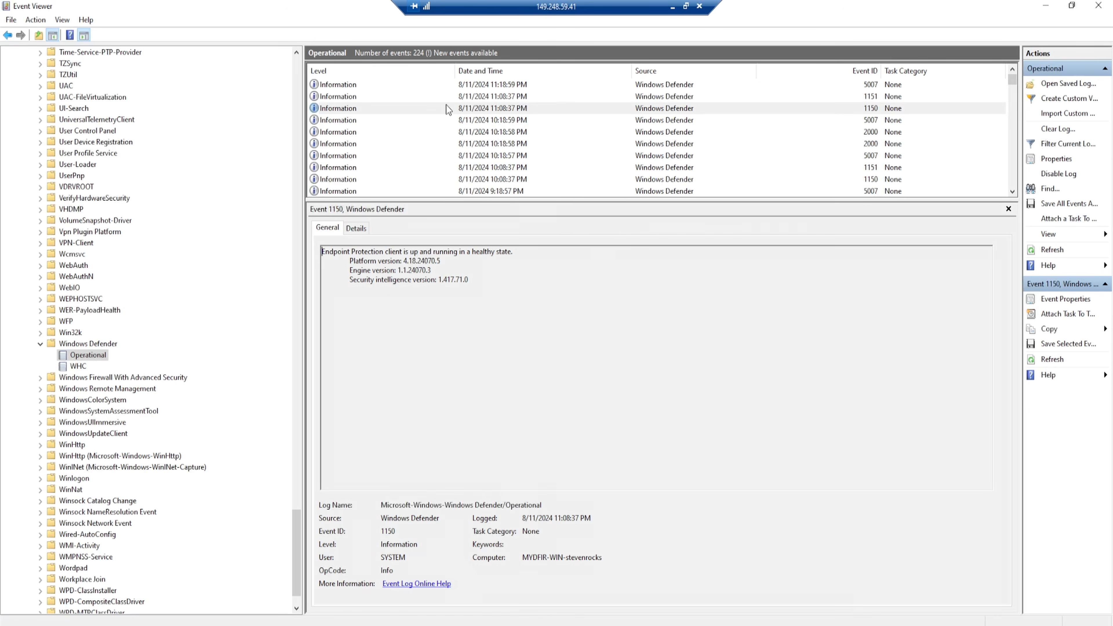
- Refresh the Windows Defender Operational log, select the newest Event ID 5001 entry and read its message
right_click(445, 105)
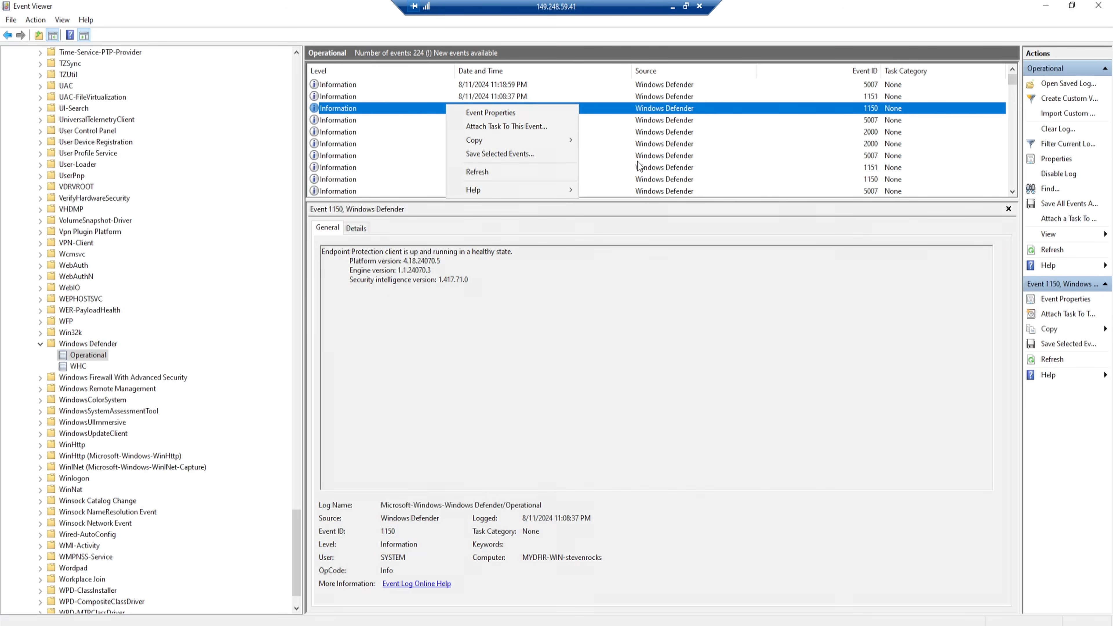
click(544, 171)
click(886, 86)
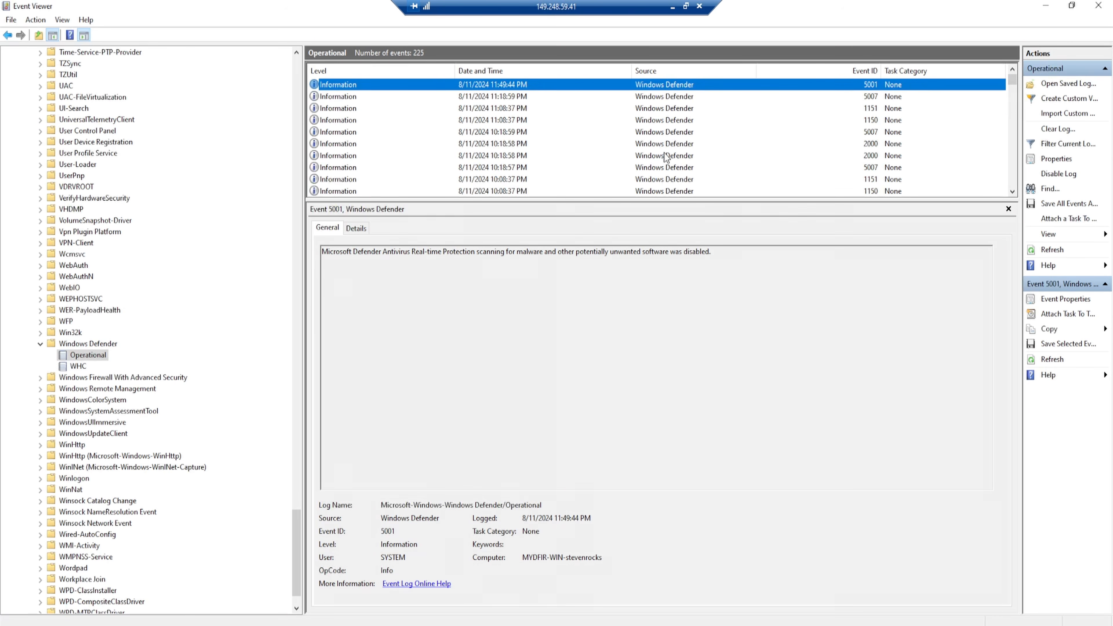
drag(323, 252, 716, 256)
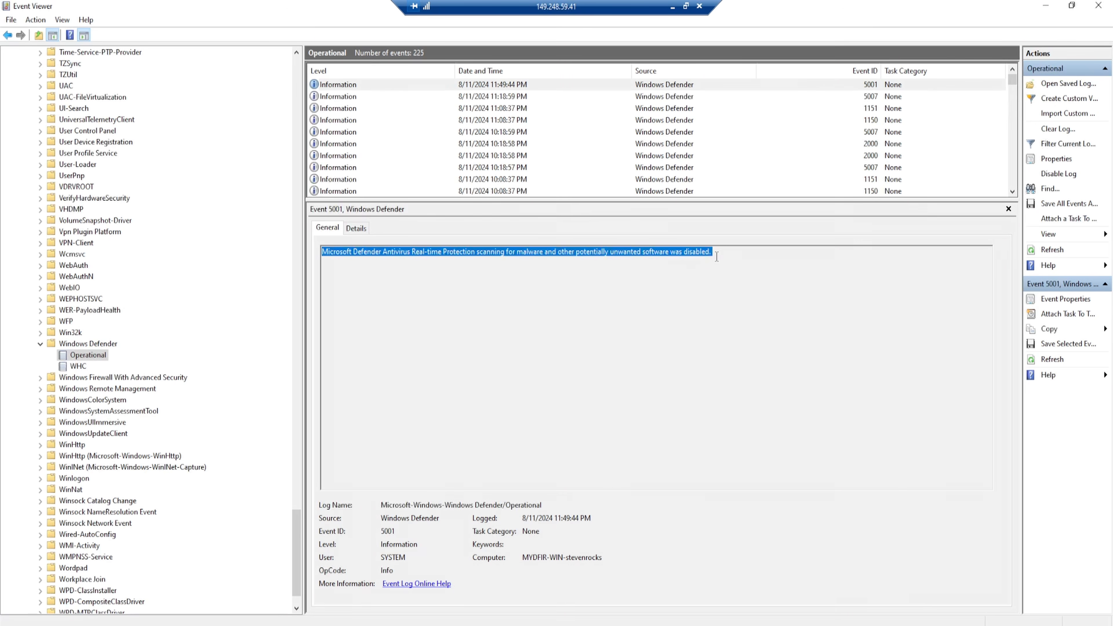
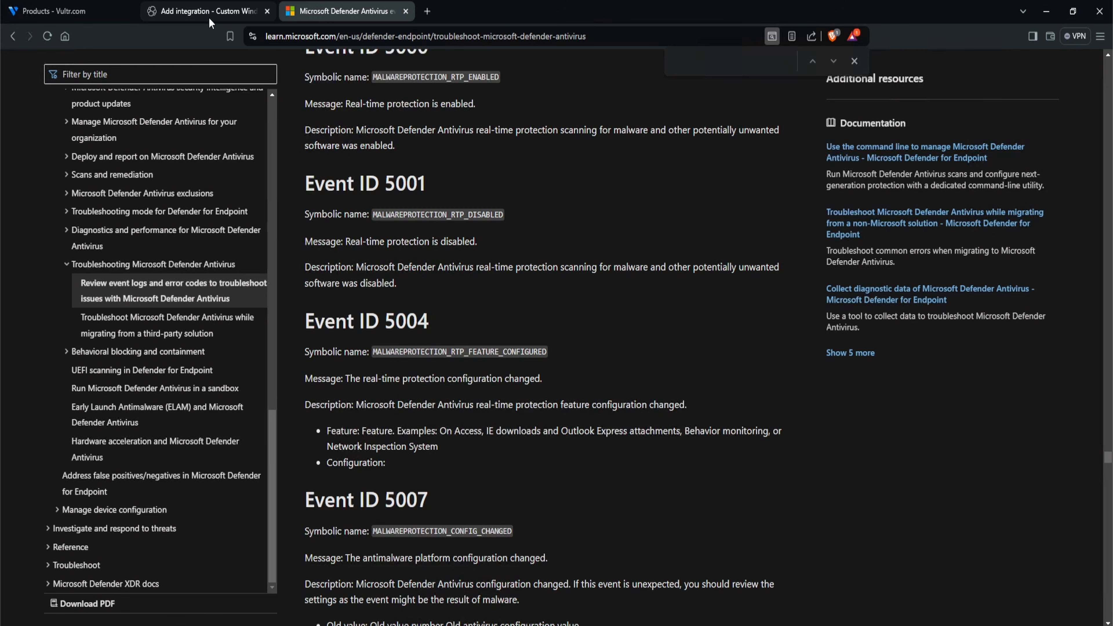
- Copy the full name of the Windows Defender Operational log from its properties in Event Viewer into the Defender integration's Channel Name in Elastic
click(209, 18)
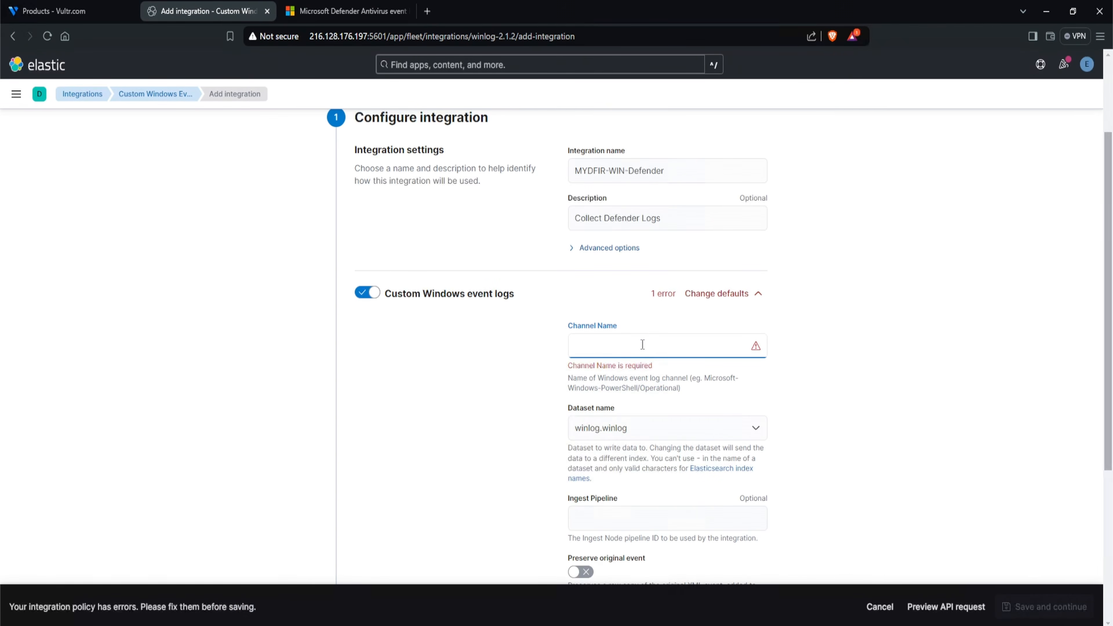
click(210, 623)
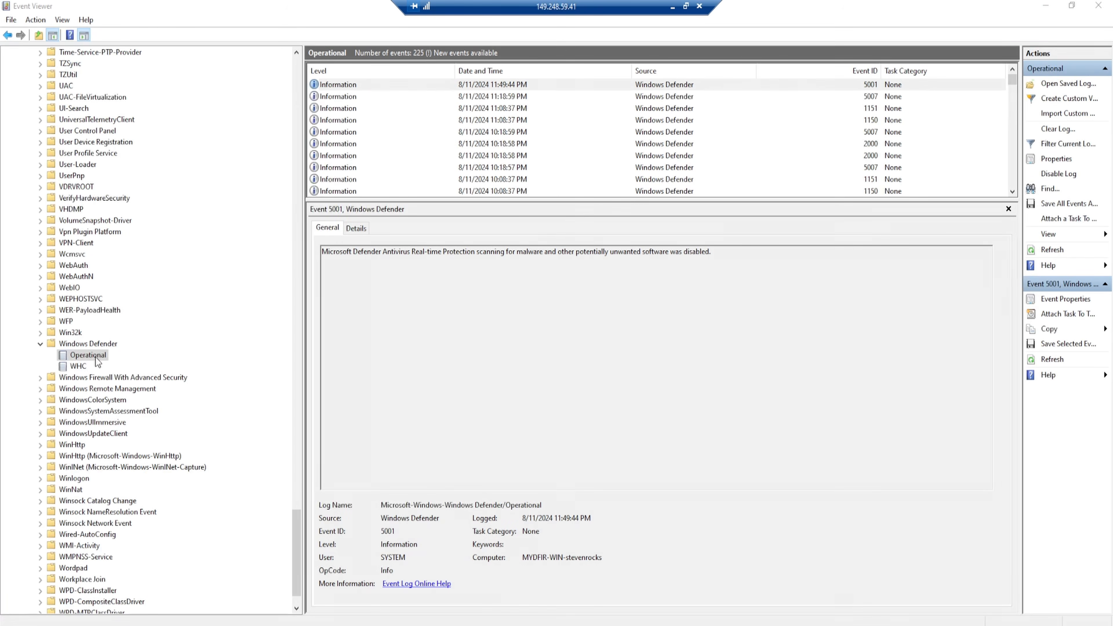
right_click(96, 358)
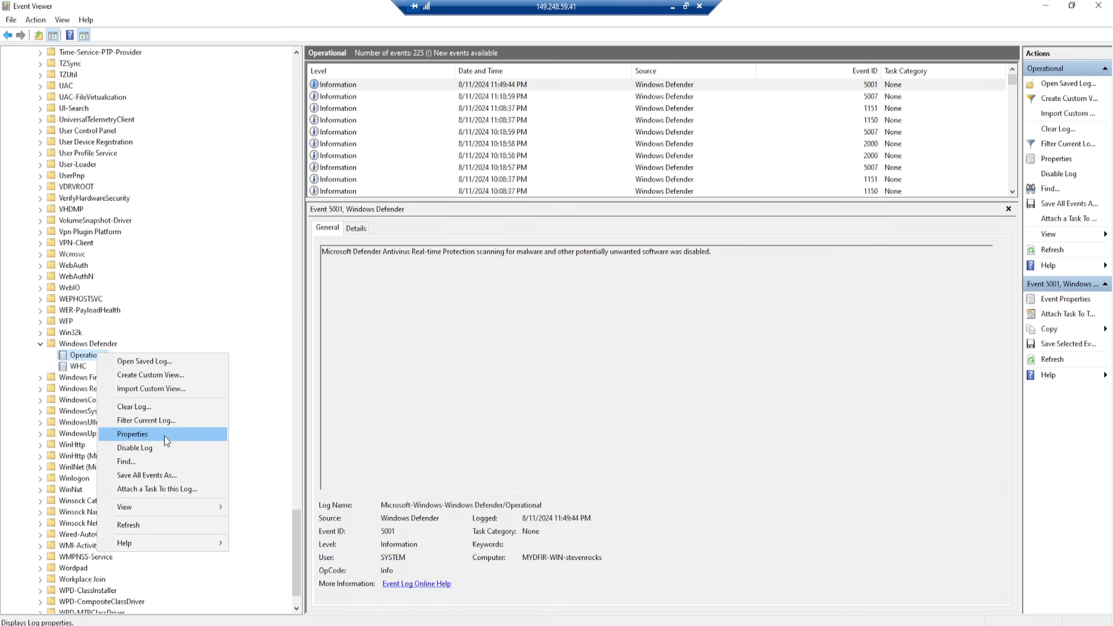
click(132, 434)
drag(619, 189, 455, 189)
right_click(484, 192)
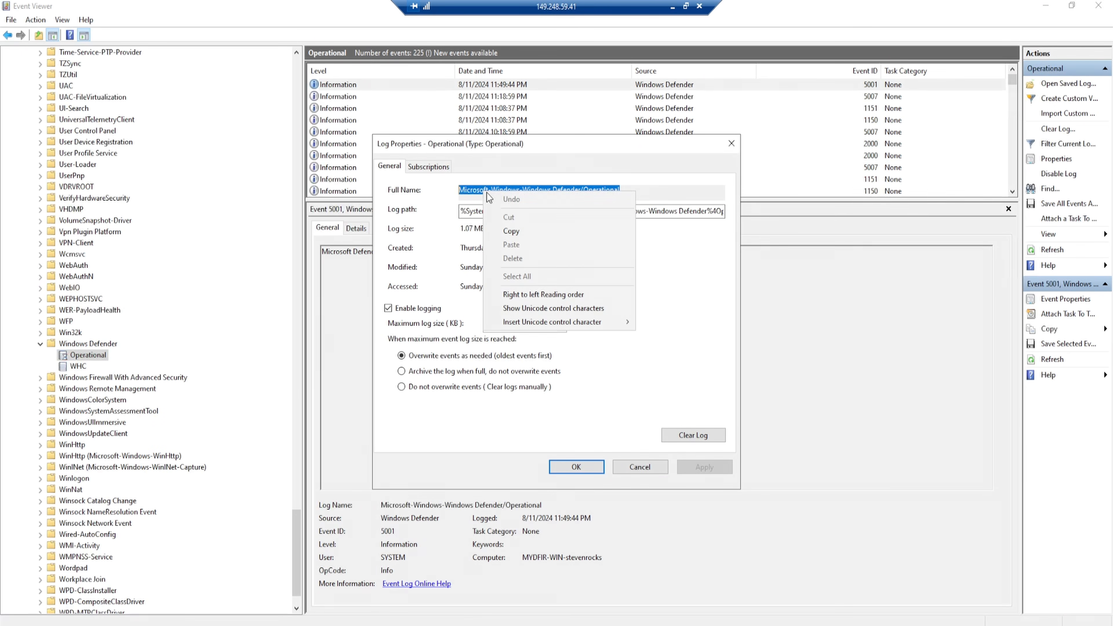
click(511, 231)
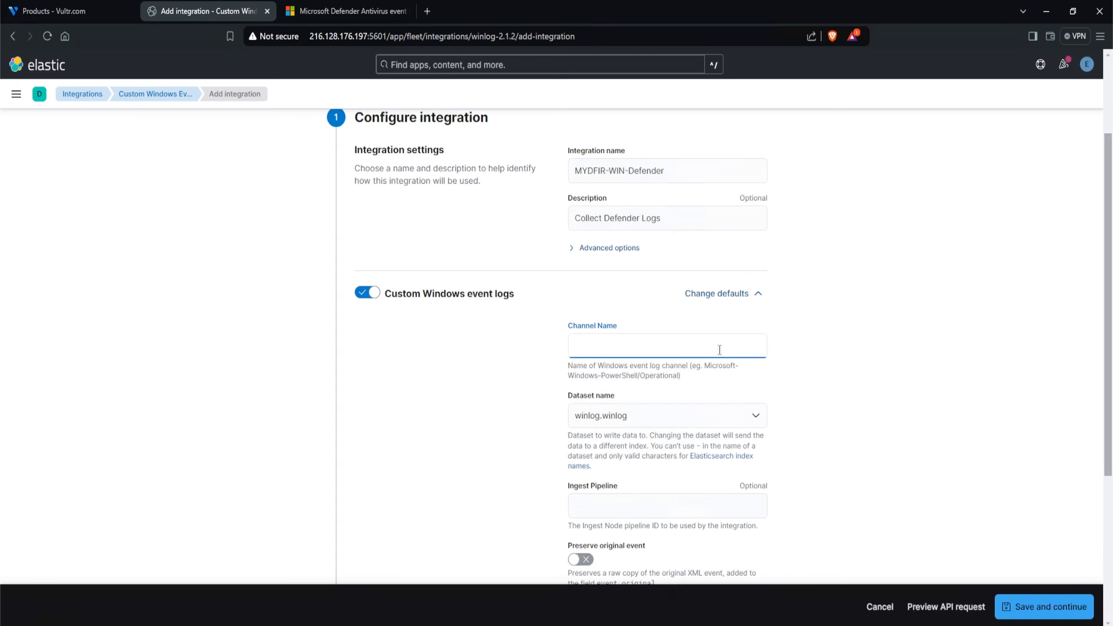
click(718, 346)
key(ctrl+v)
- In the integration's advanced options, set the included event IDs to 1116,1117,5001
scroll(863, 351, down, 3)
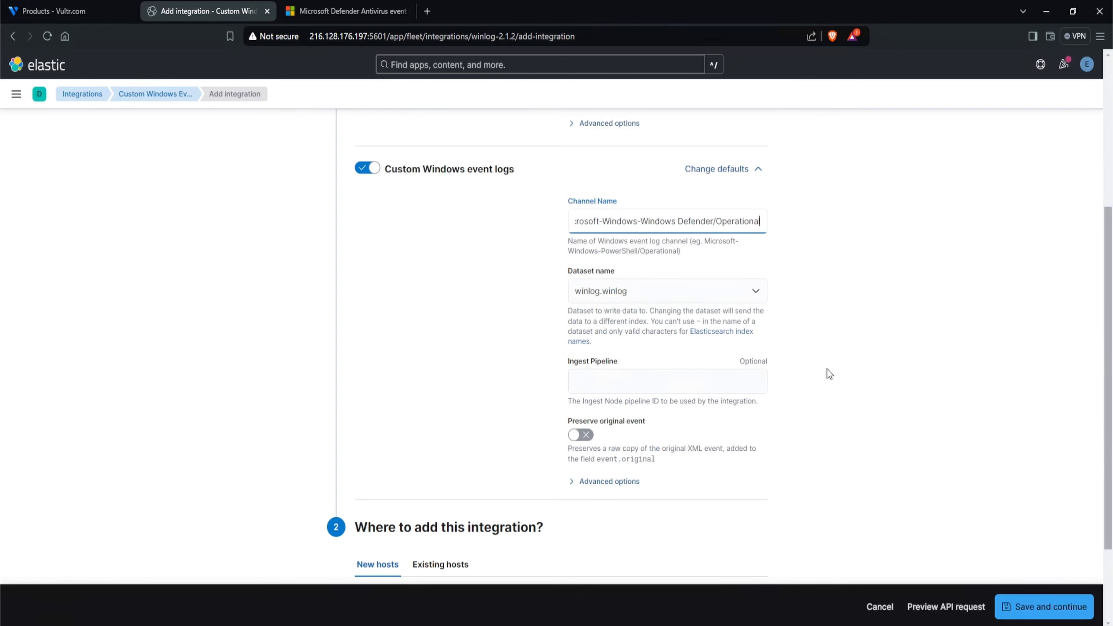
click(604, 482)
scroll(560, 343, down, 6)
click(593, 354)
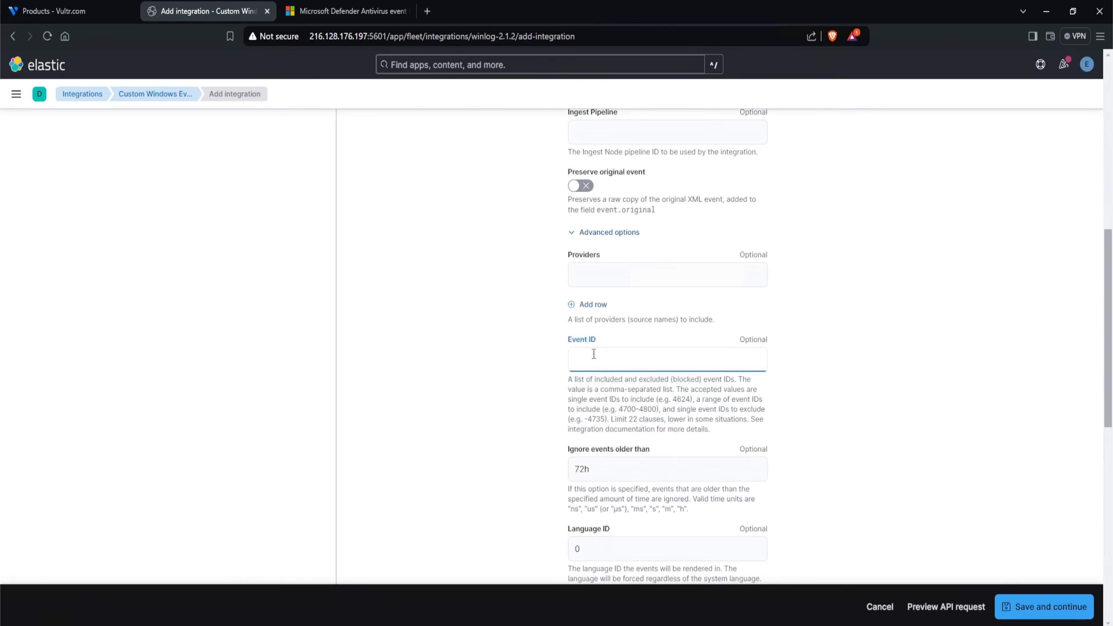
text(1116,1117,5001)
key(BackSpace)
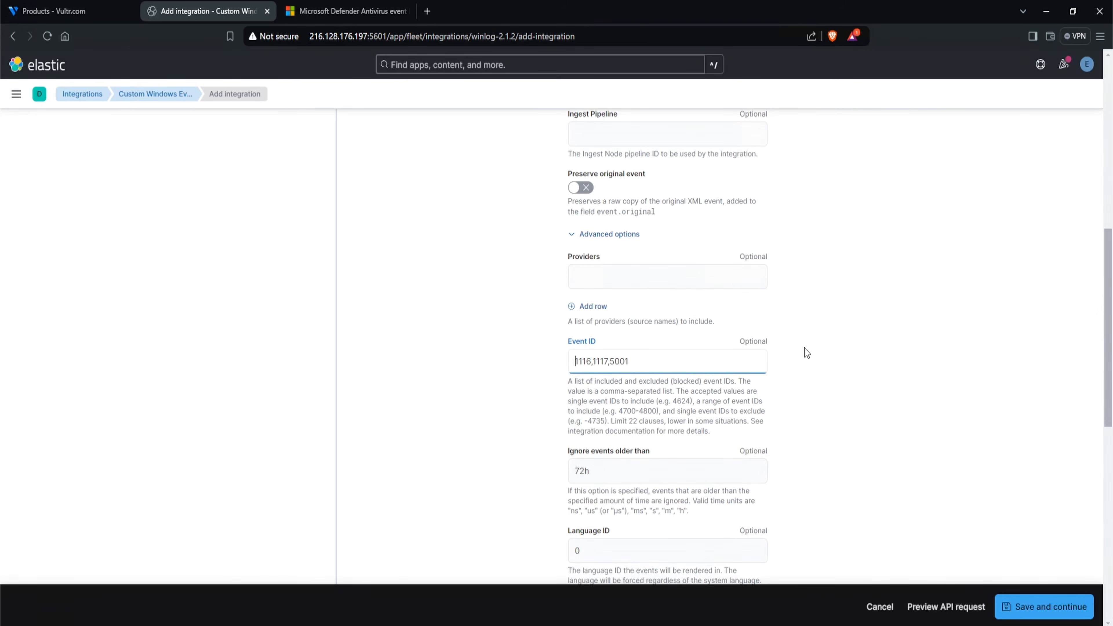
- Assign the Defender integration to the existing hosts policy MyDFIR-Windows-Policy, and save and deploy the changes
scroll(797, 355, down, 5)
scroll(796, 353, down, 6)
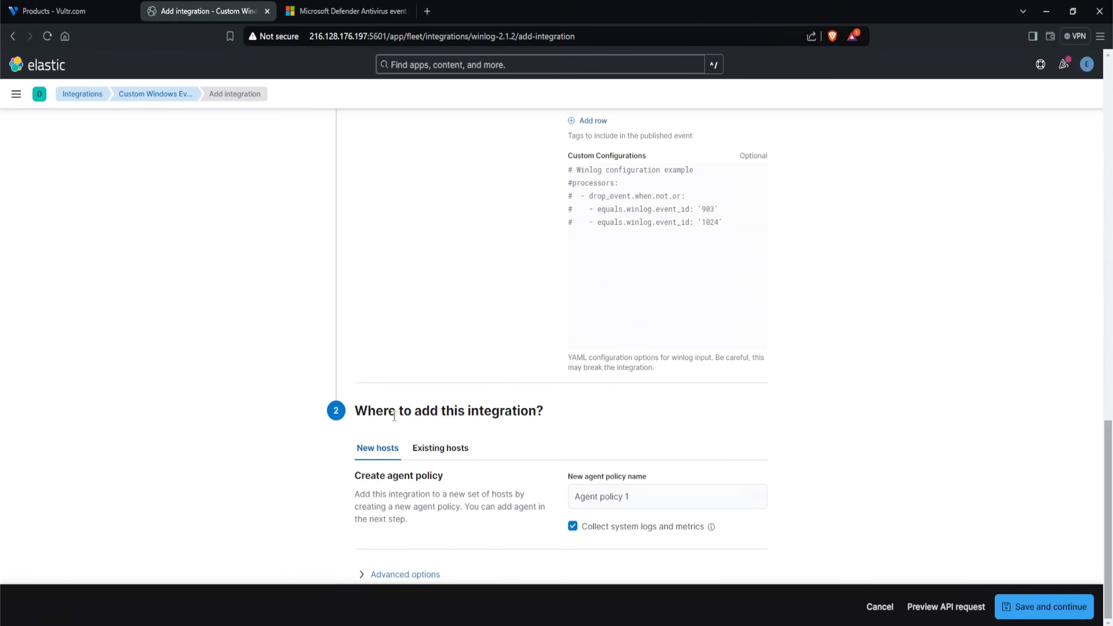
click(446, 454)
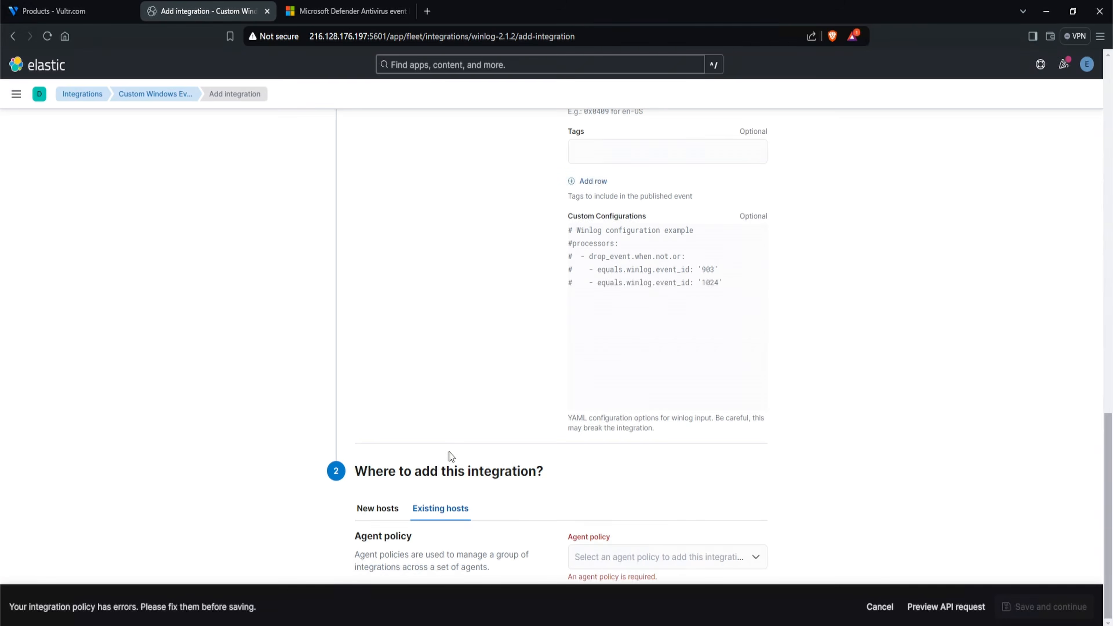
click(679, 555)
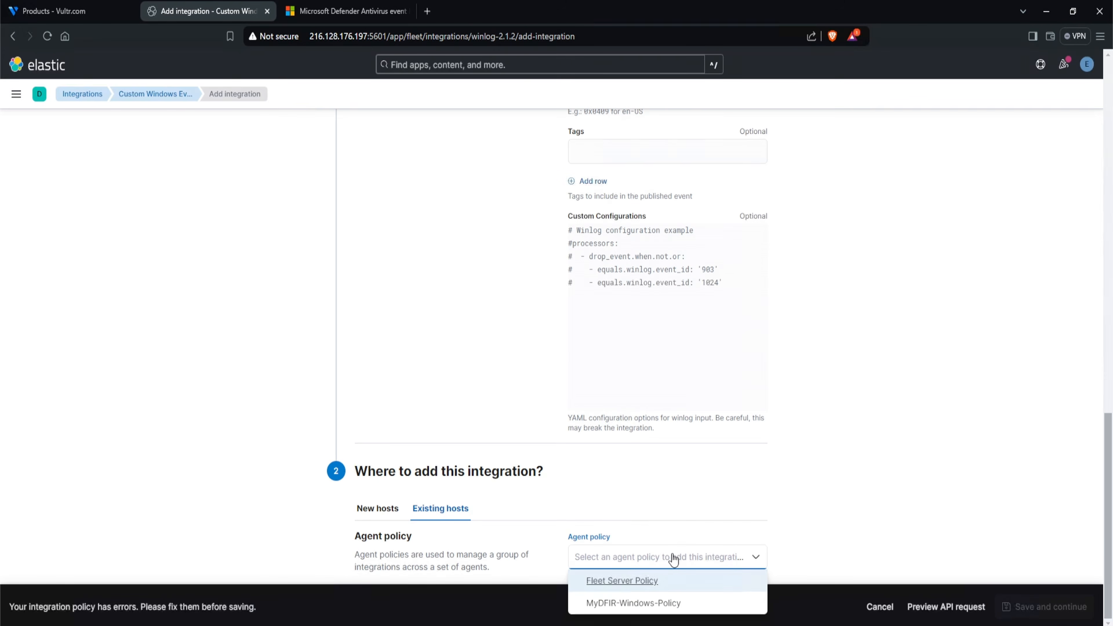
click(632, 604)
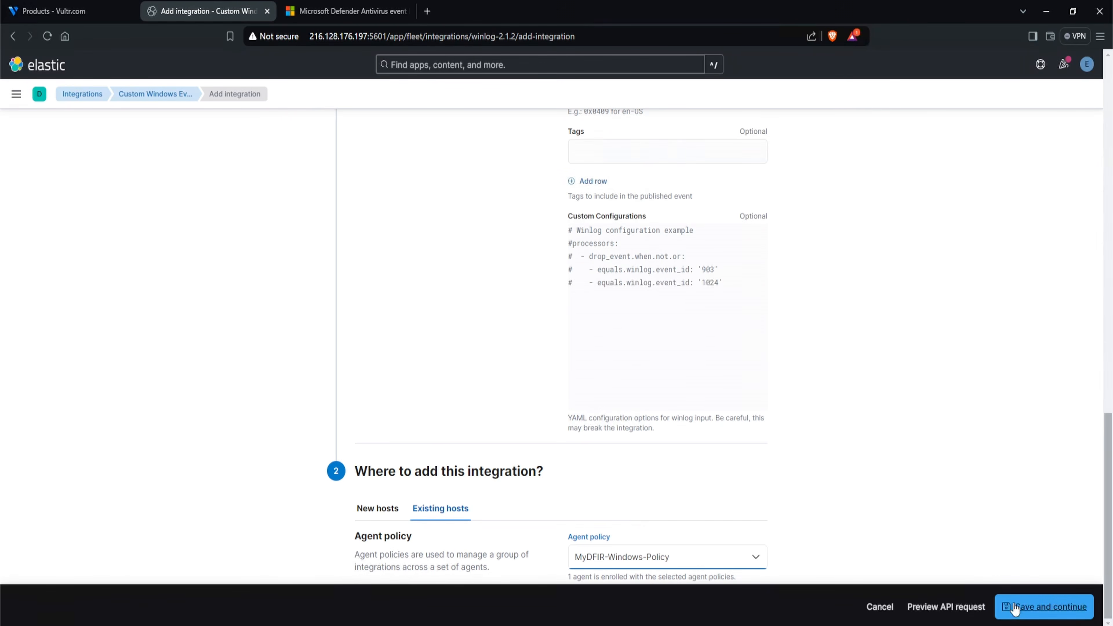
click(1013, 604)
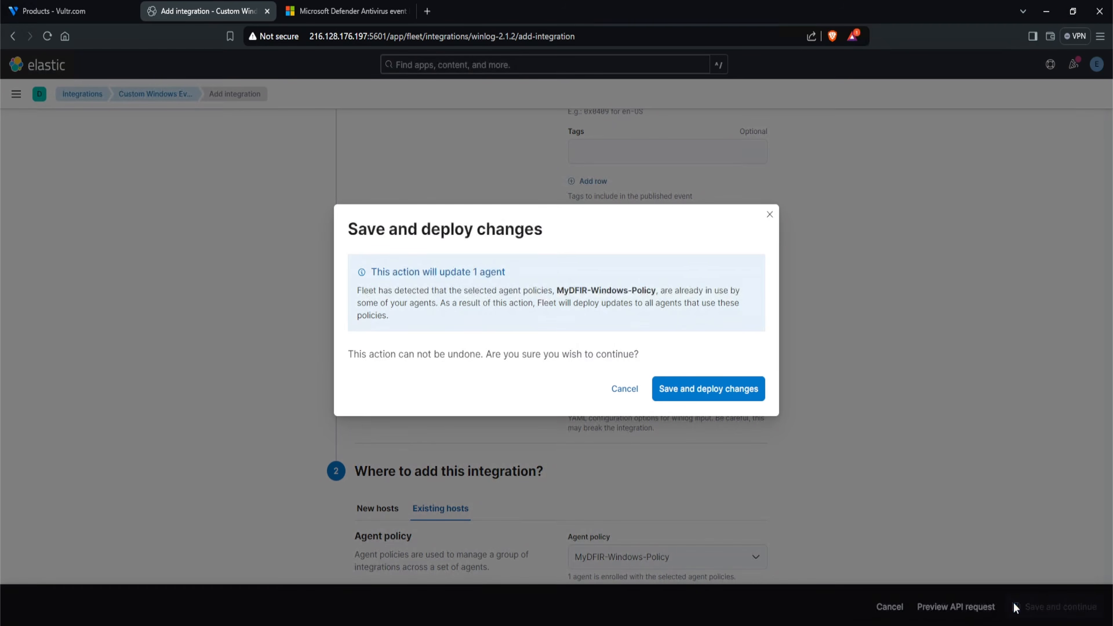
click(704, 390)
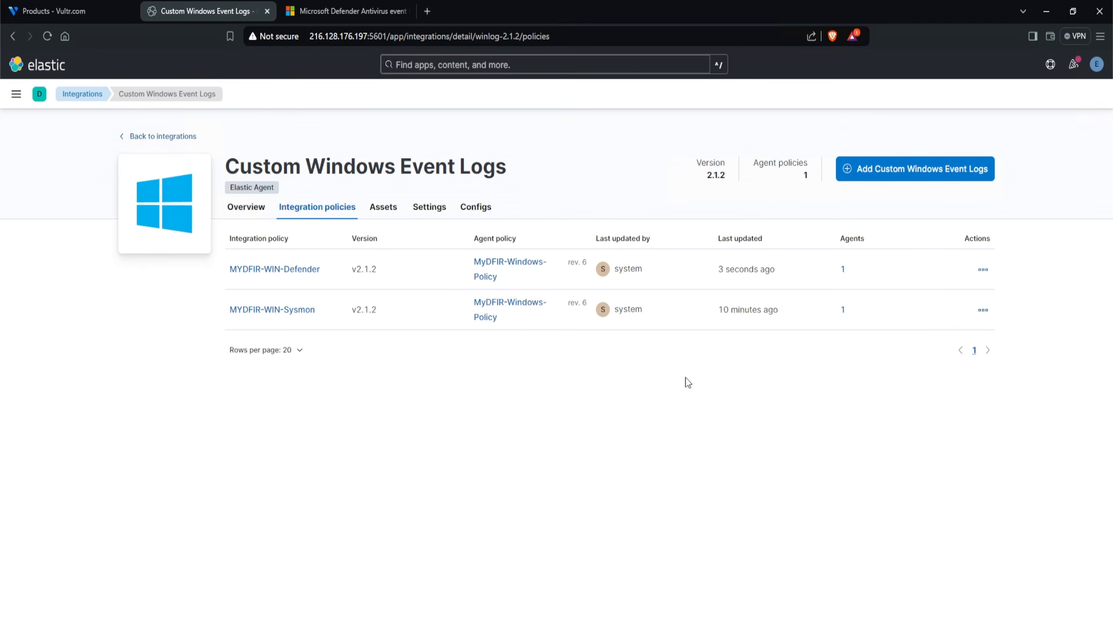
- Search today's events in Discover for sysmon
click(18, 104)
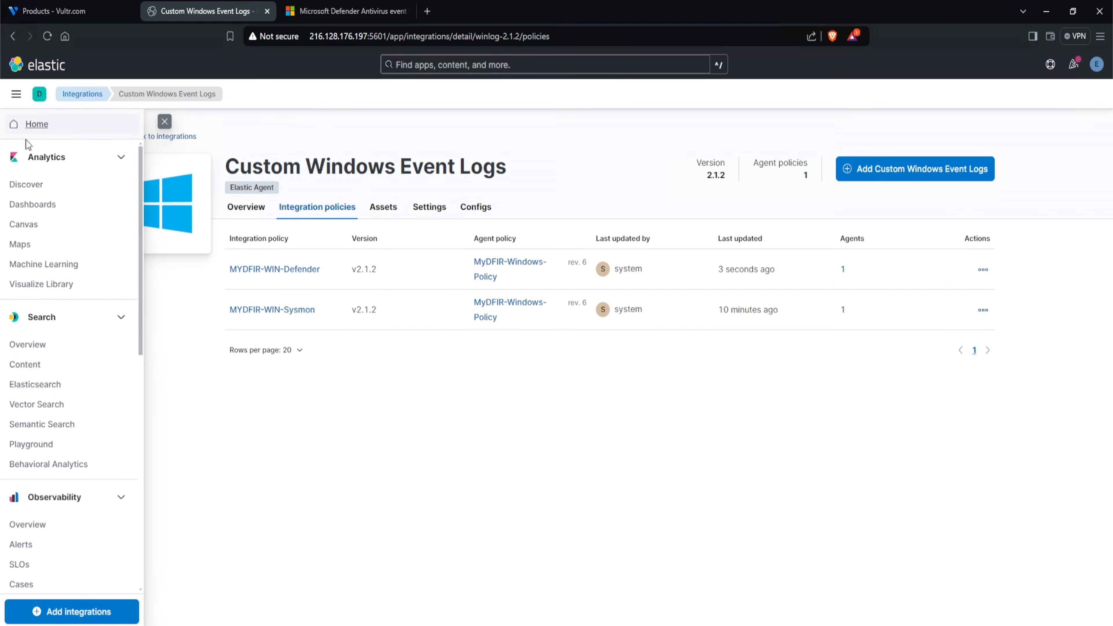
click(38, 192)
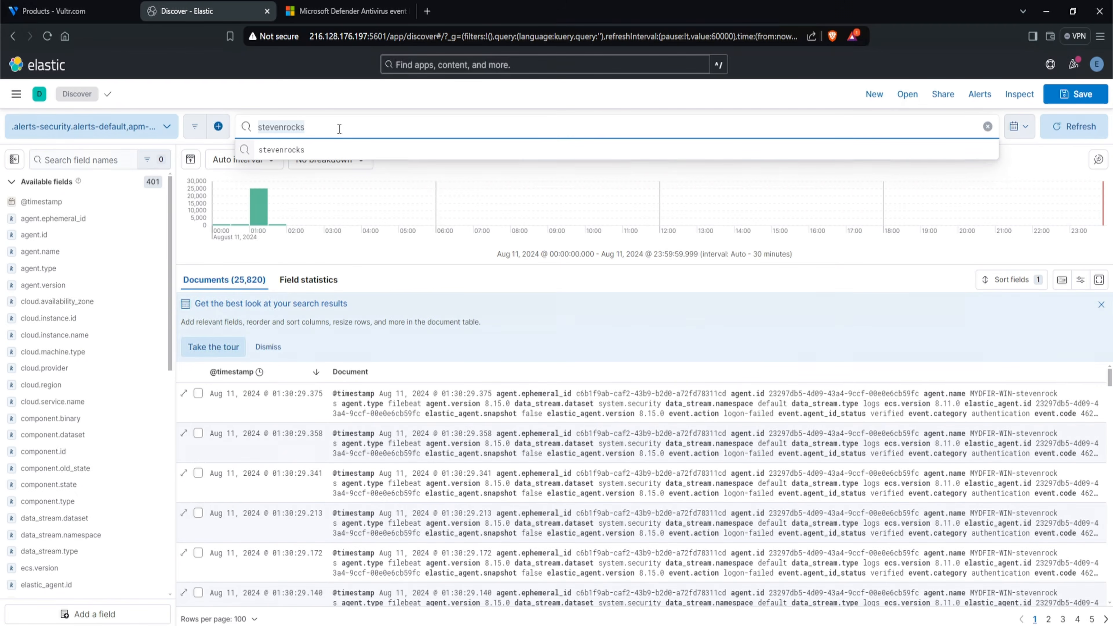
text(sysmon)
key(Return)
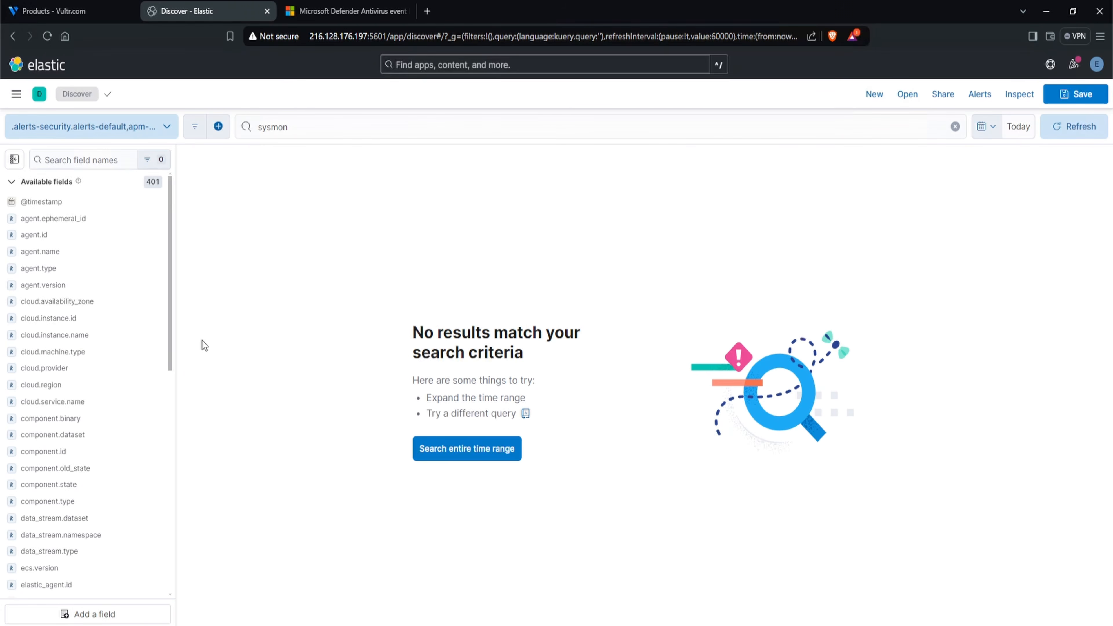
- Find the Custom Windows Event Logs integration by searching for "custom windows" and open its overview
click(17, 96)
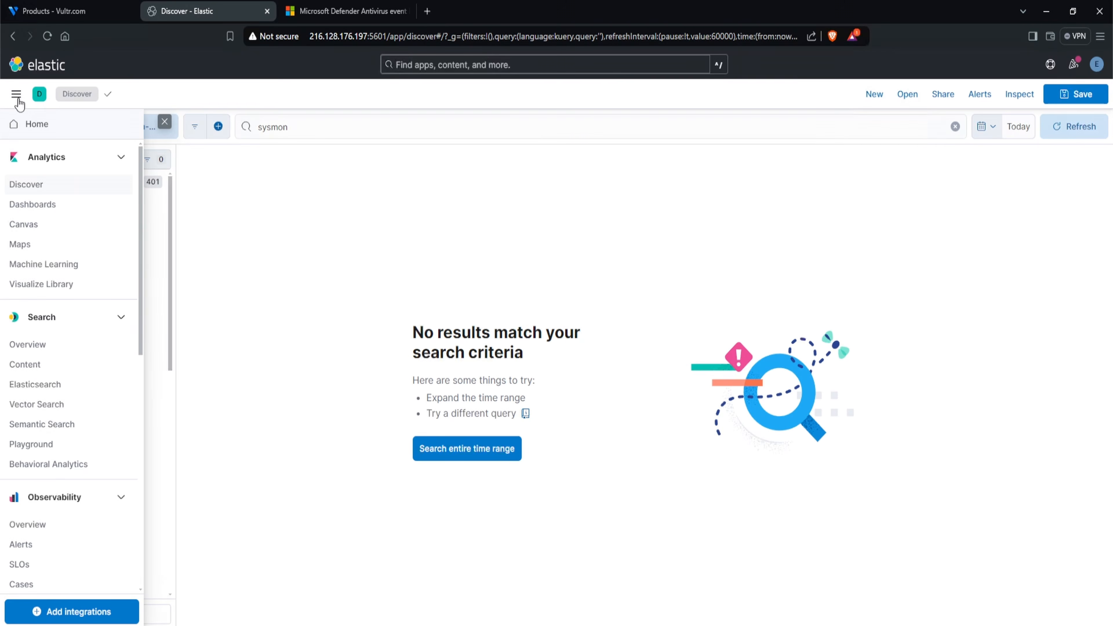
scroll(82, 386, down, 10)
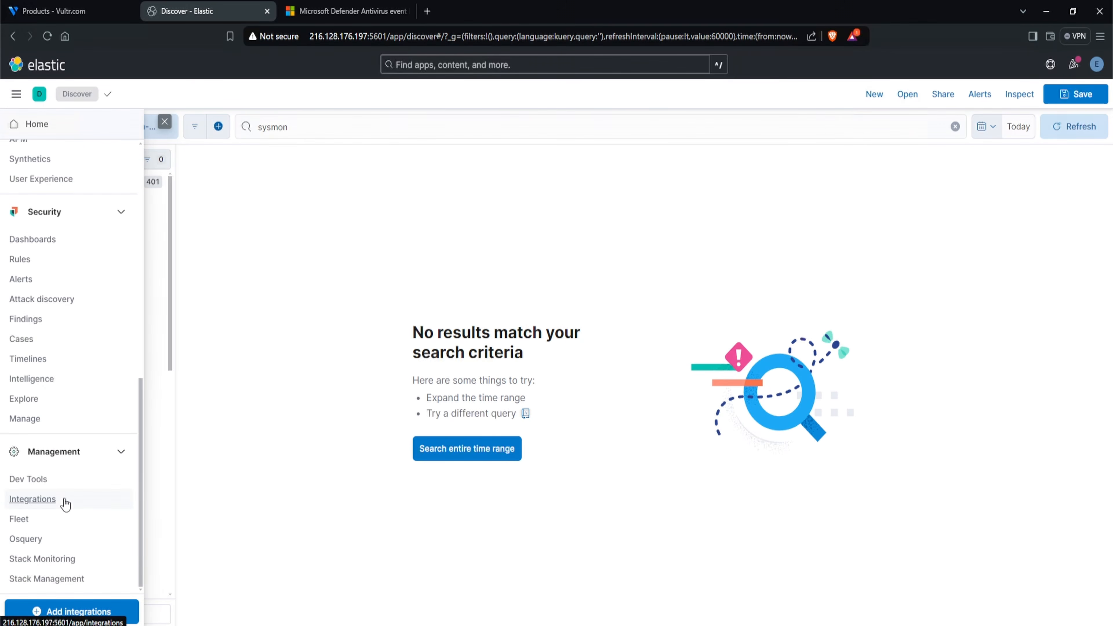
click(62, 495)
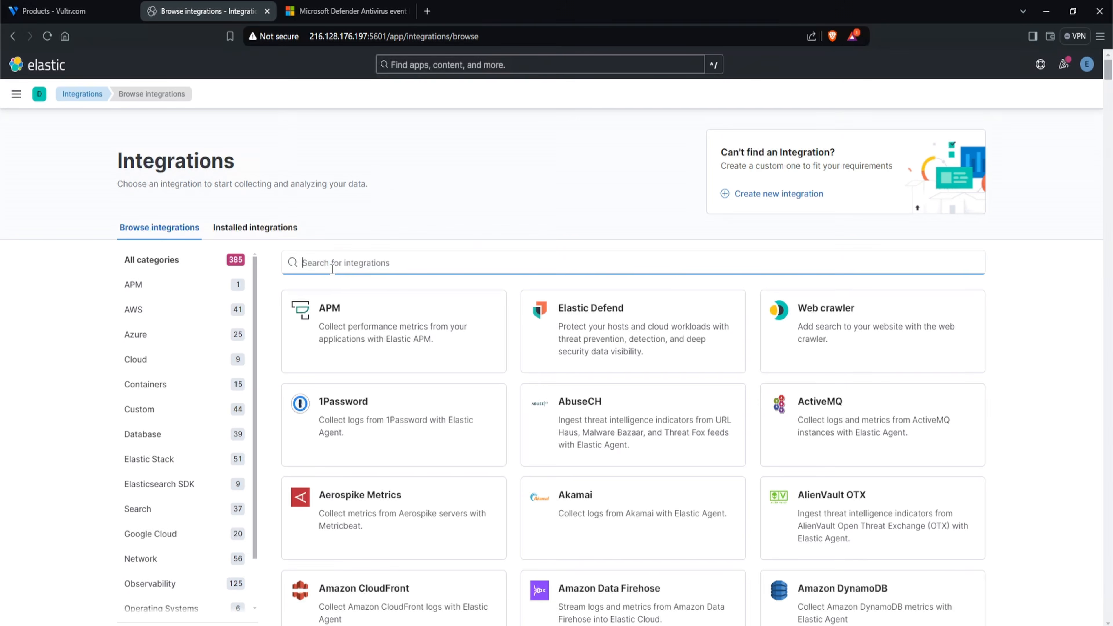
text(custom wi)
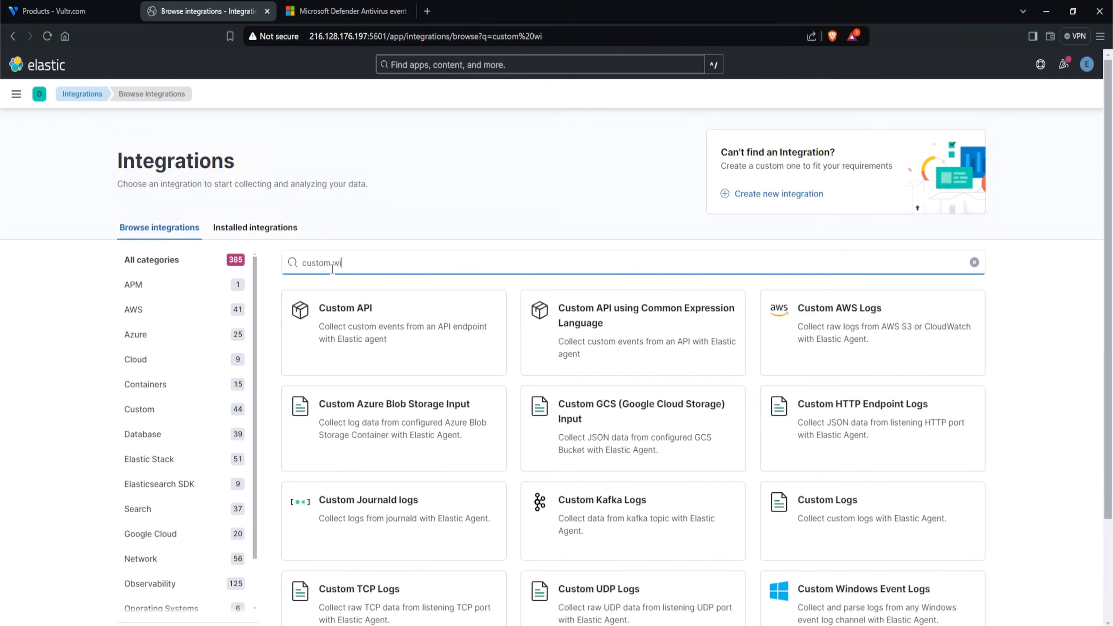
text(ndows)
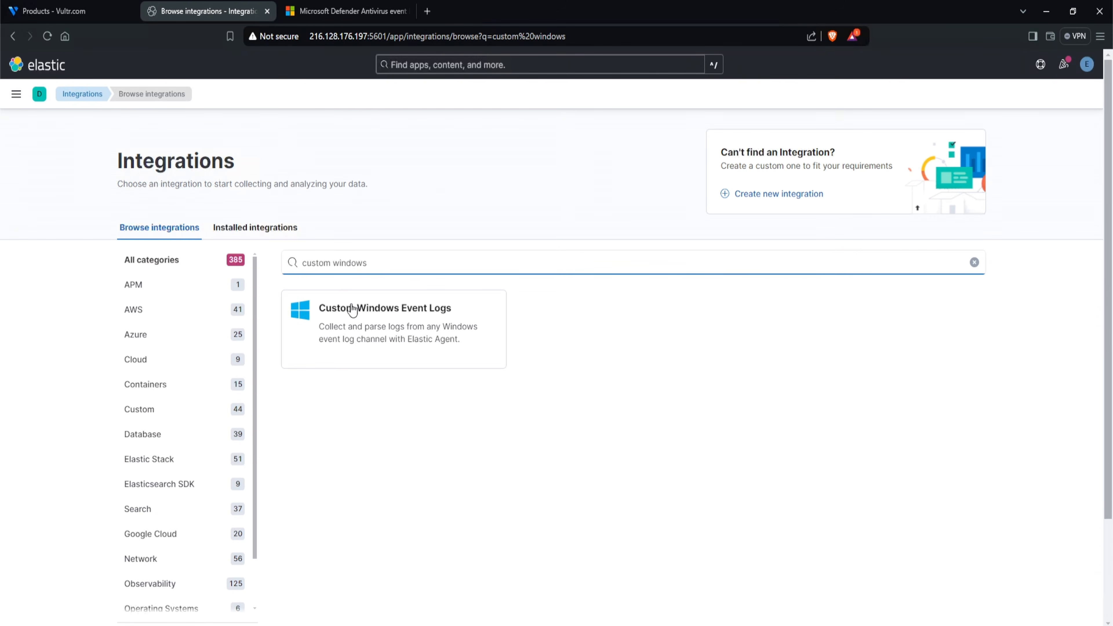
click(397, 309)
- Look through the integration's exported fields table and copy the field name winlog.event_id
scroll(600, 412, down, 15)
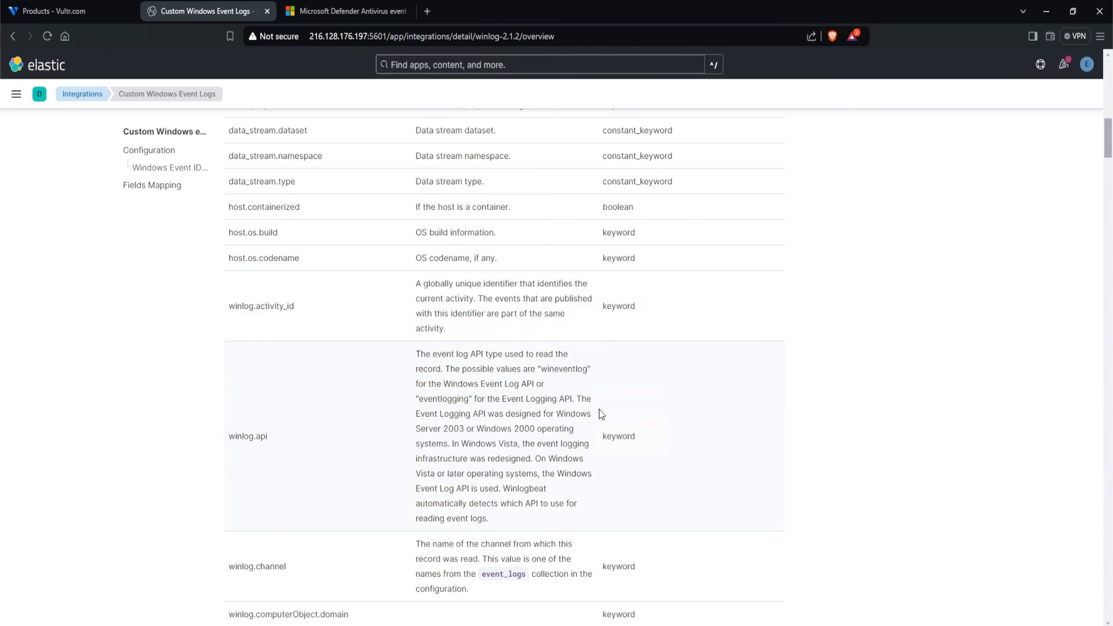
scroll(575, 409, down, 5)
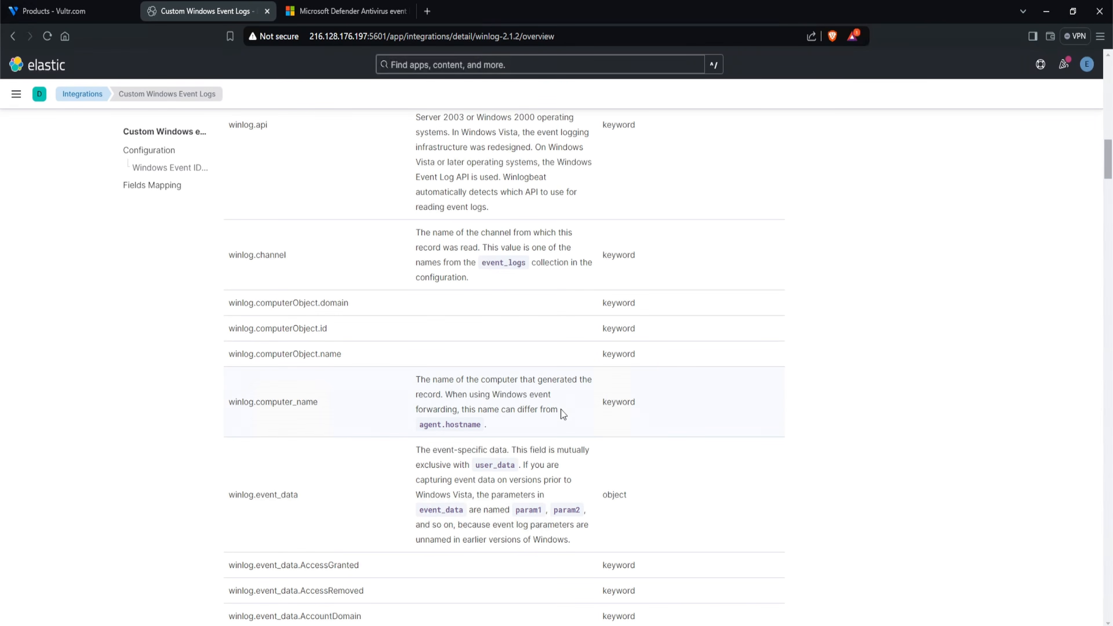
scroll(561, 410, down, 1)
scroll(308, 455, down, 20)
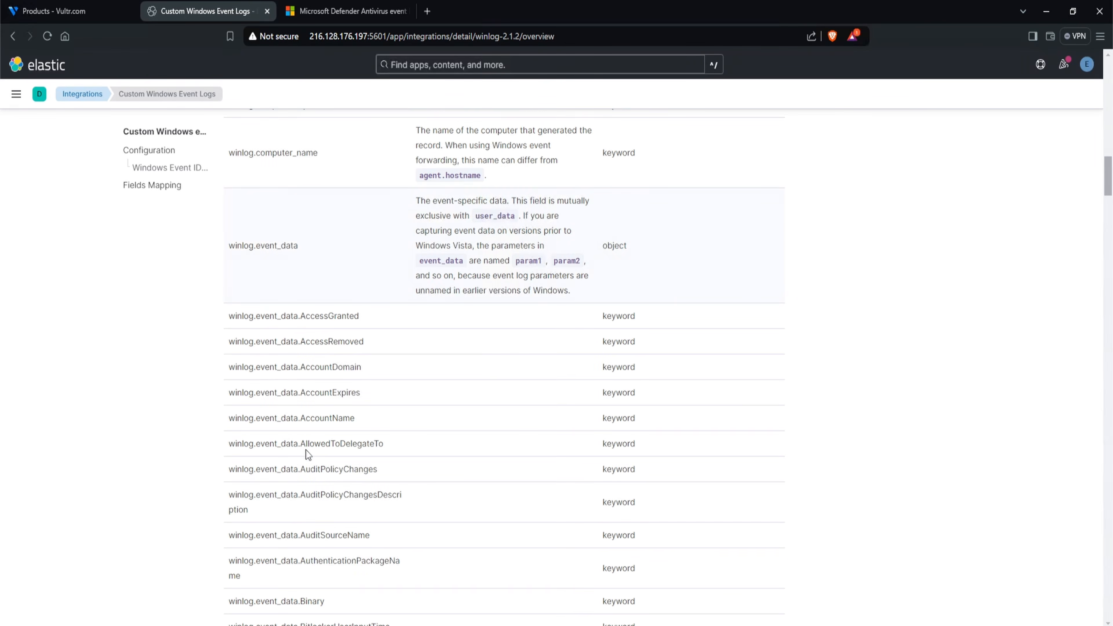
scroll(341, 446, up, 2)
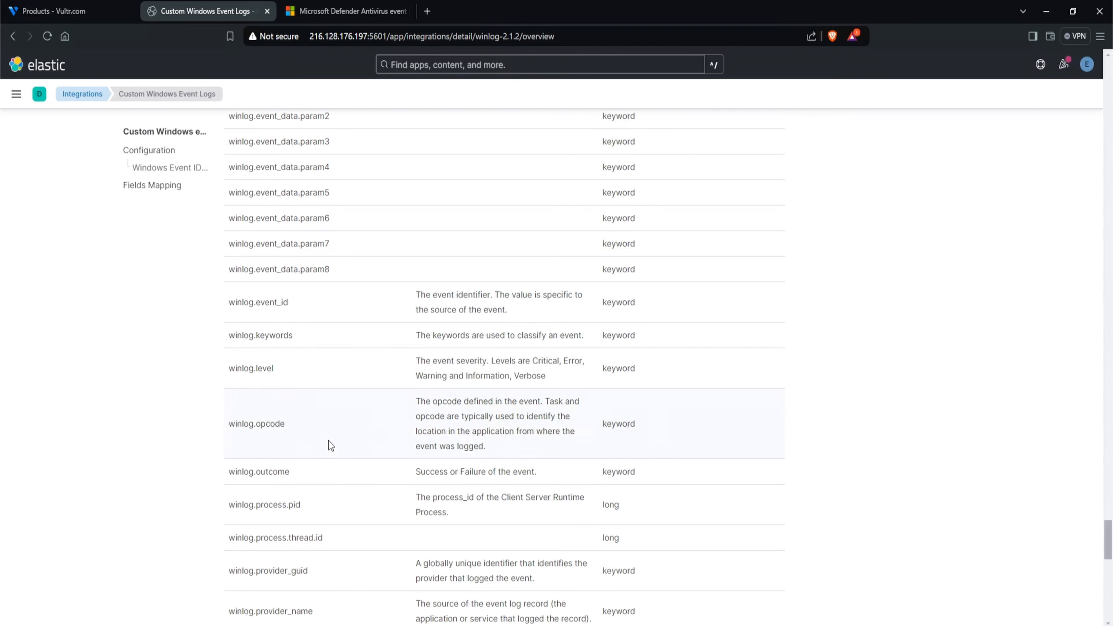
drag(229, 302, 287, 307)
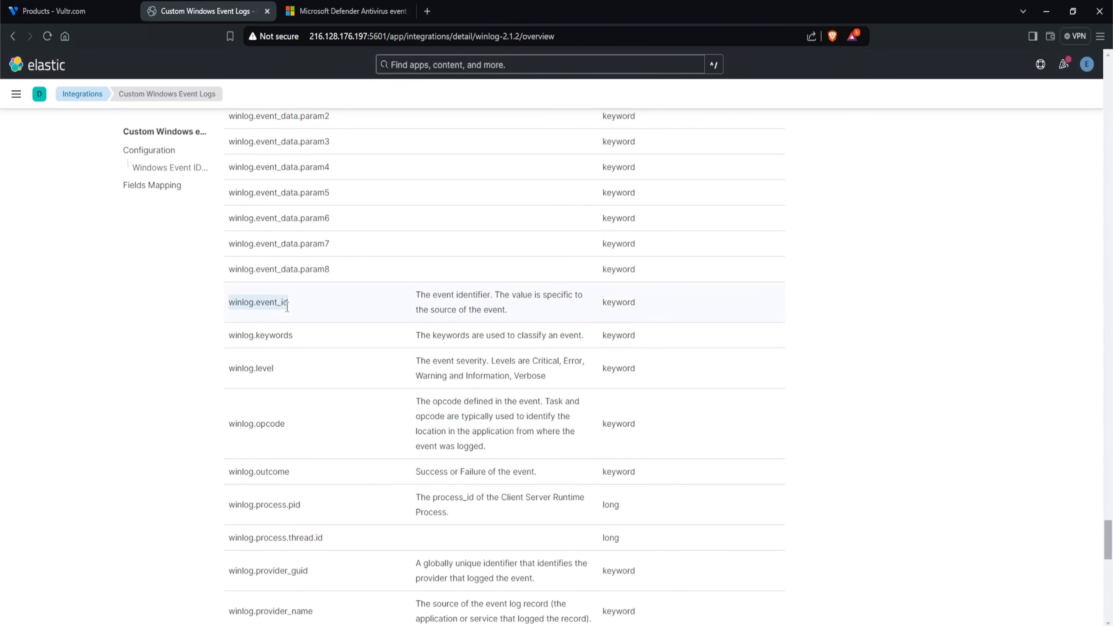
right_click(273, 307)
click(302, 319)
- Replace the Discover query with winlog.event_id: * and run it to list events containing that field
click(20, 99)
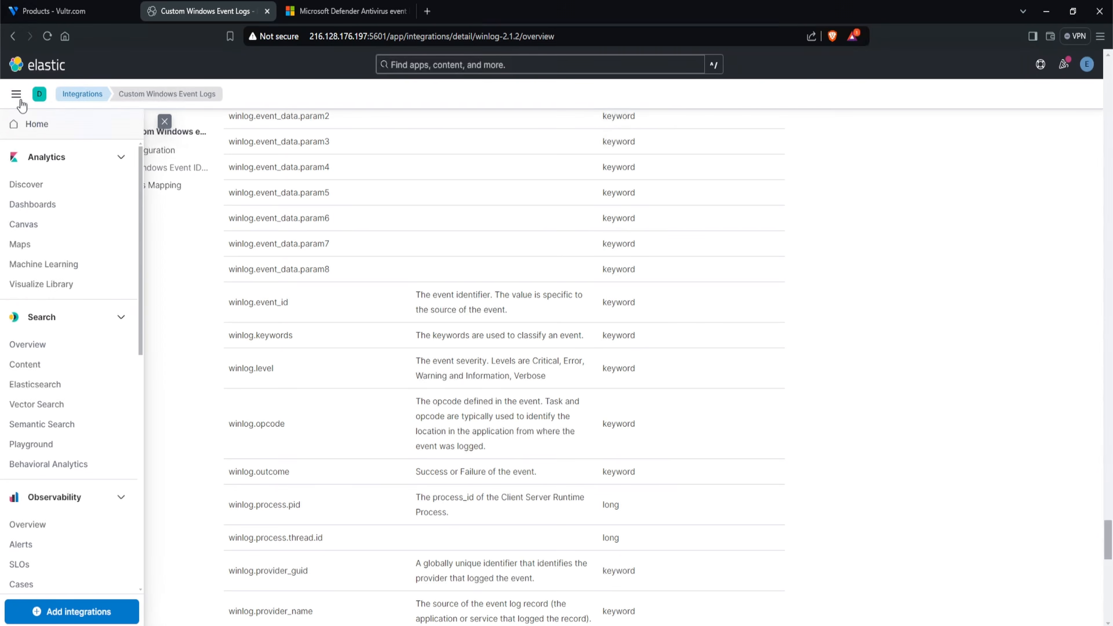
click(48, 186)
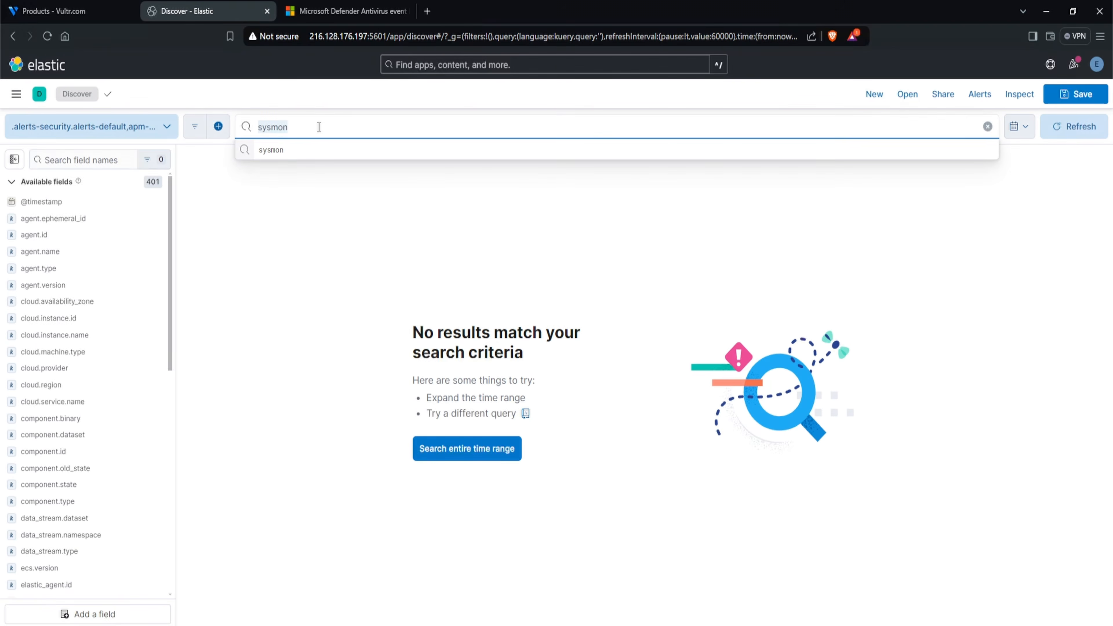
right_click(318, 127)
click(350, 195)
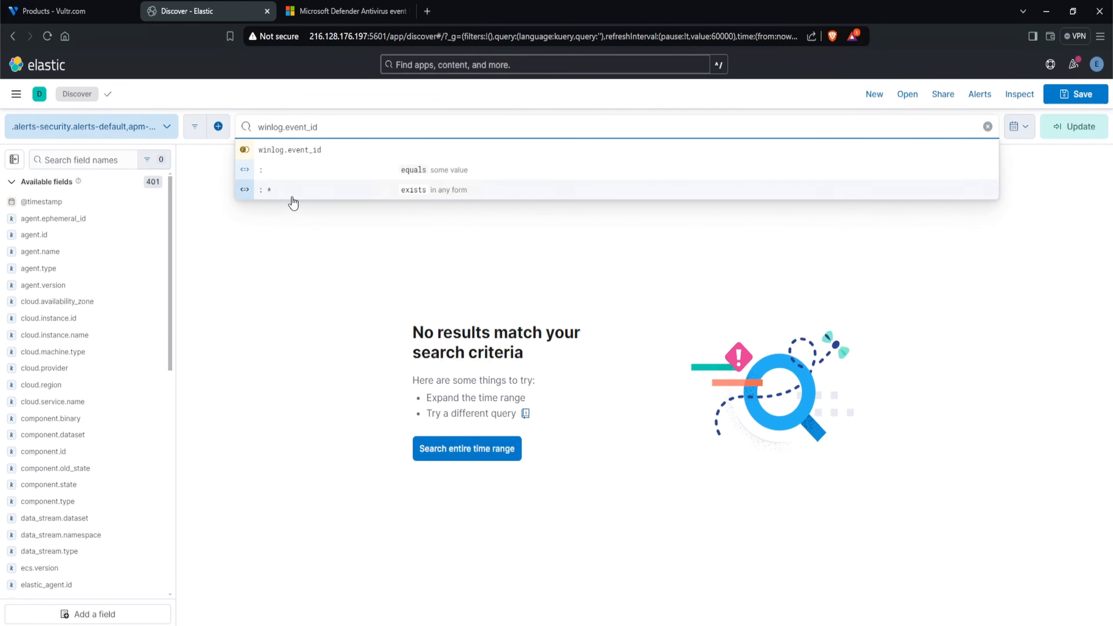
click(447, 197)
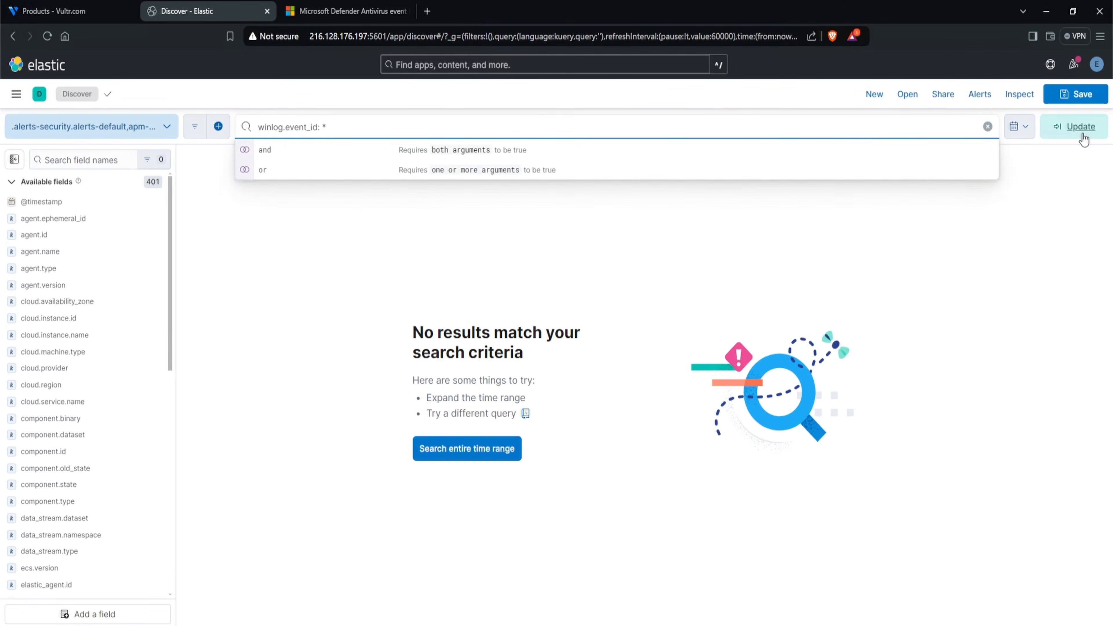
click(1081, 132)
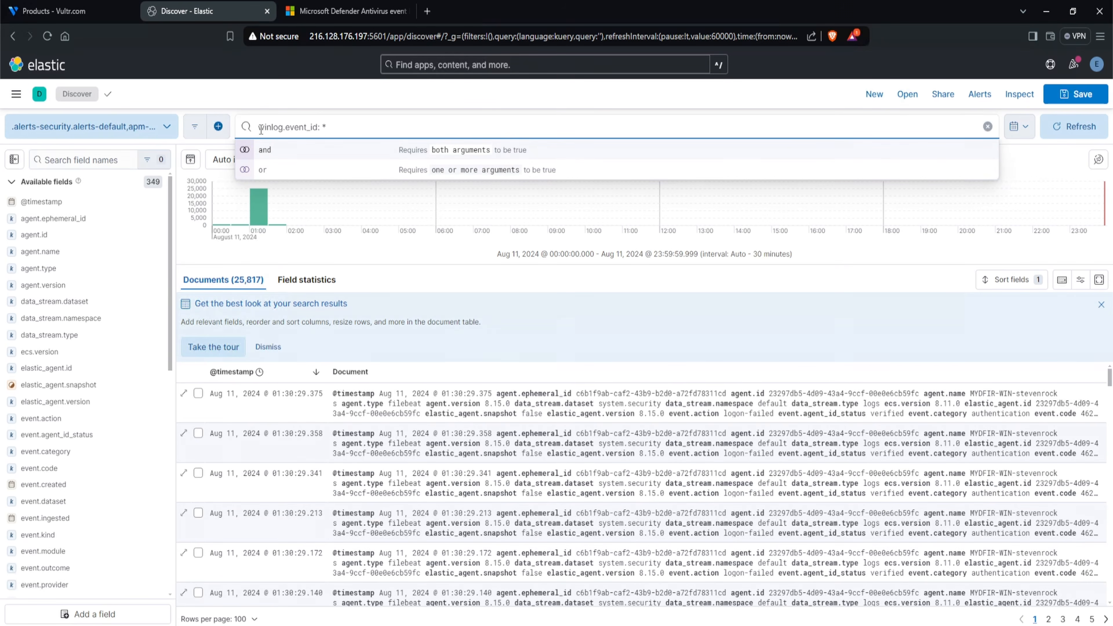
- Review the winlog.event_id query and examine the top values of the data_stream.dataset field
drag(258, 128, 314, 129)
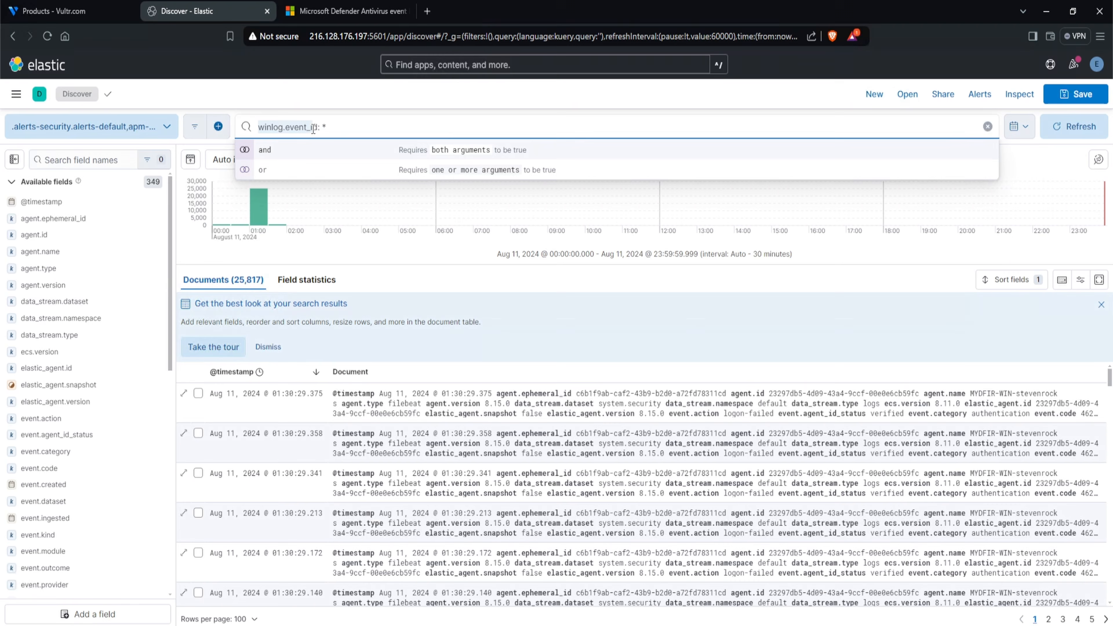
click(350, 314)
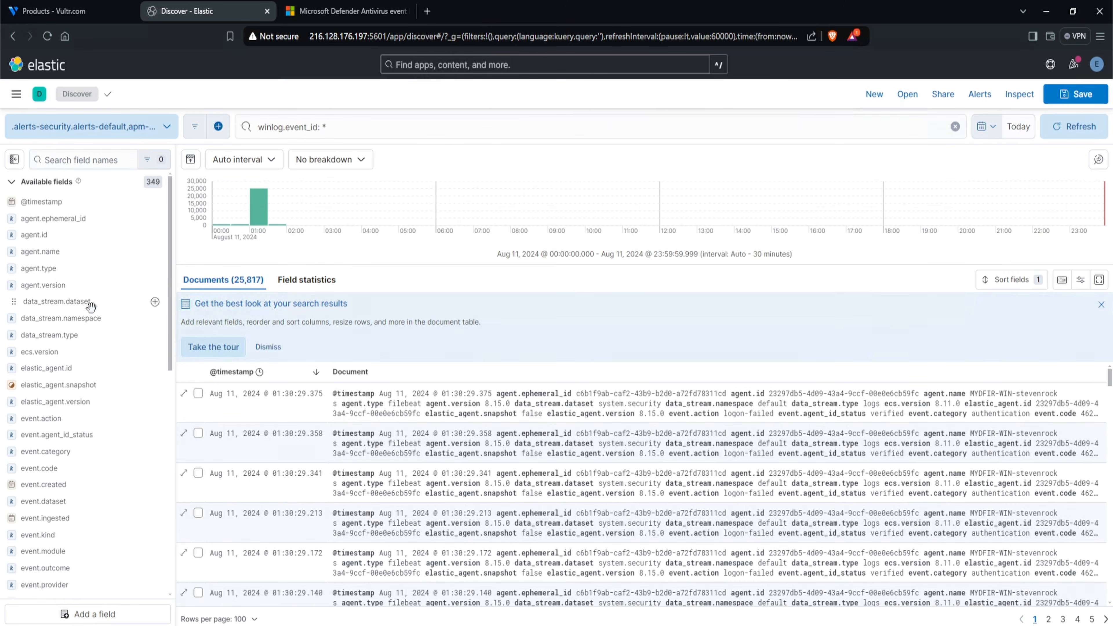
click(66, 302)
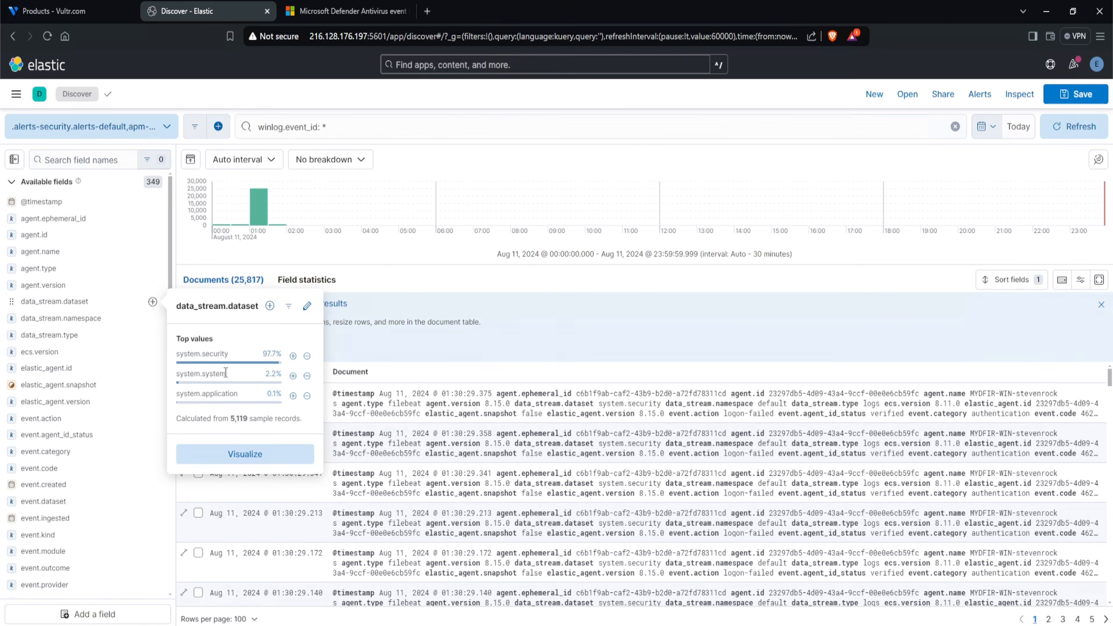
- Finish reviewing the dataset's top values and open the details of the Fleet agent that uses MyDFIR-Windows-Policy
drag(243, 395, 174, 392)
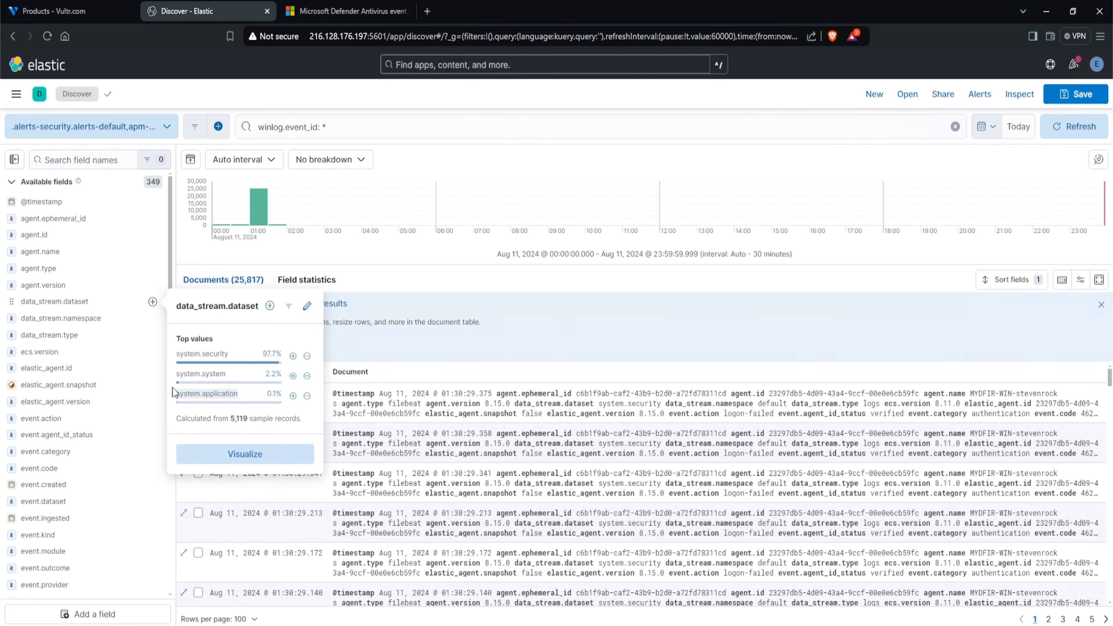
click(394, 353)
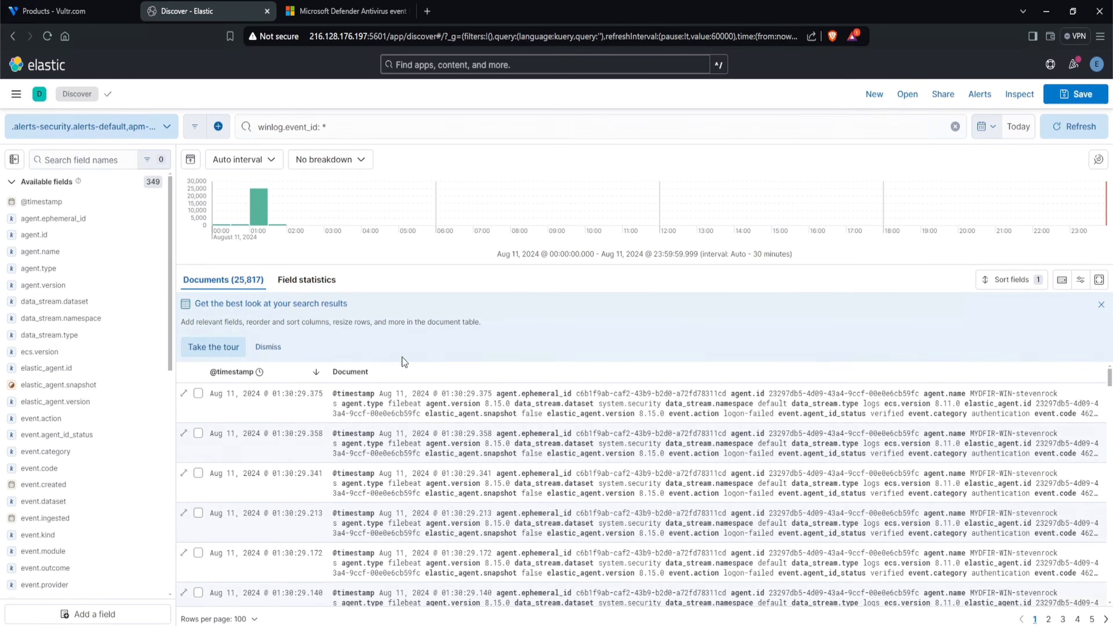
click(14, 98)
scroll(75, 432, down, 10)
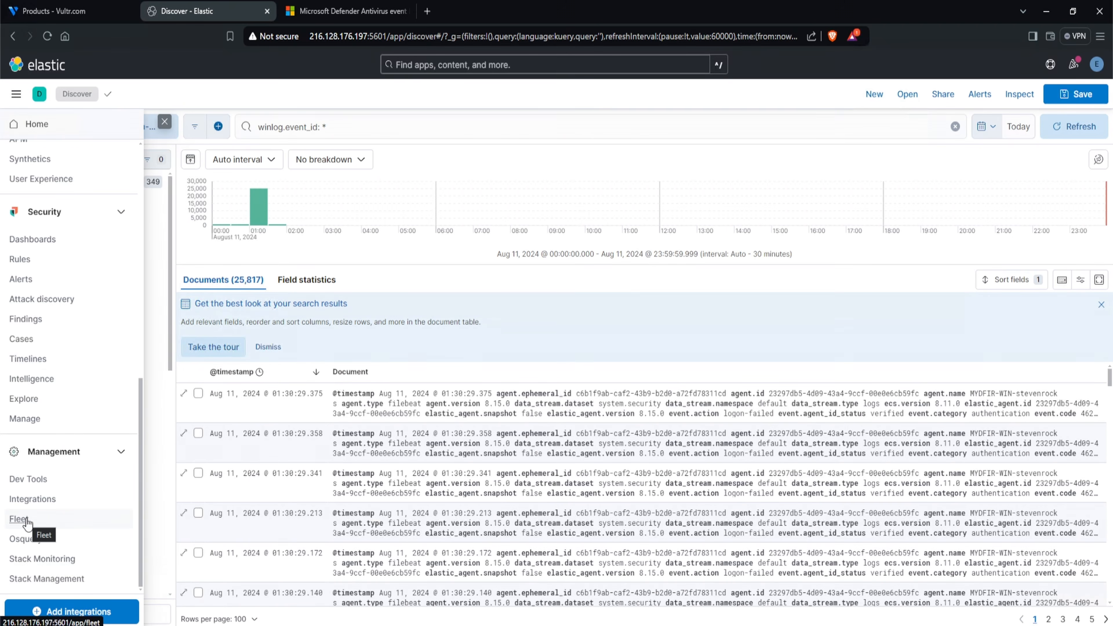
click(19, 519)
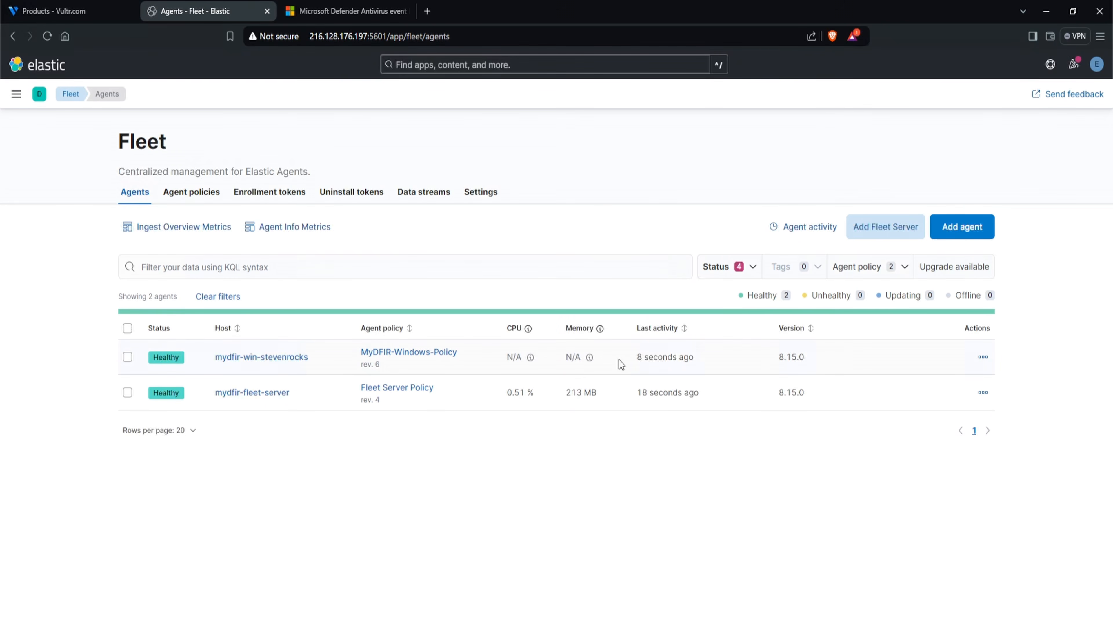
drag(637, 358, 683, 357)
click(302, 361)
- Check the winlog input status of the MYDFIR-WIN-Sysmon and MYDFIR-WIN-Defender integrations and open the agent's logs from the Sysmon winlog input
click(577, 276)
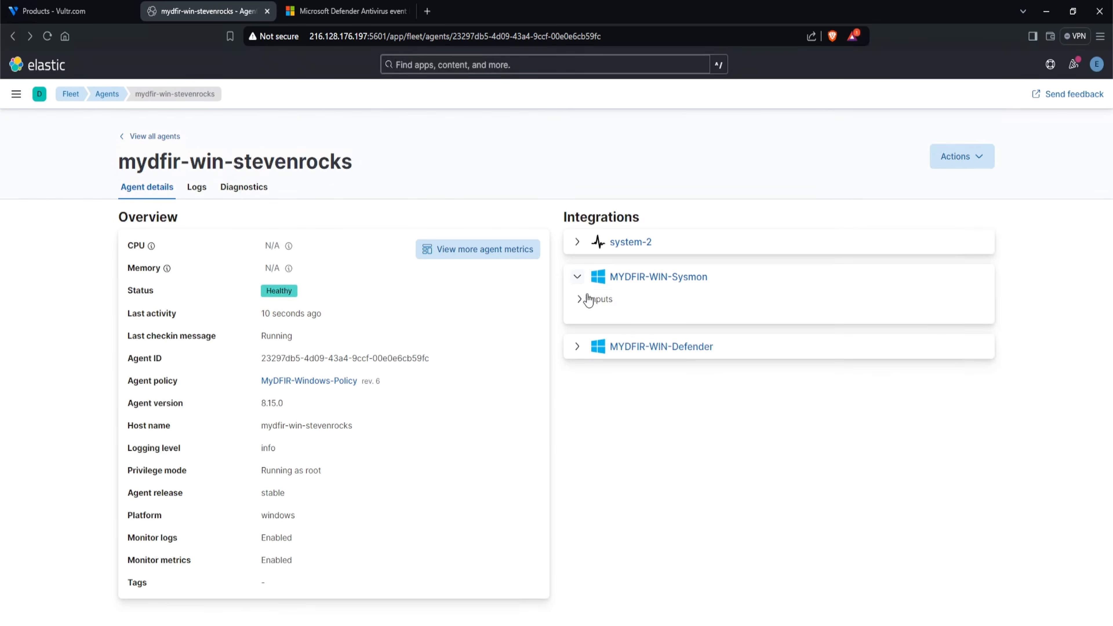
click(579, 299)
click(594, 323)
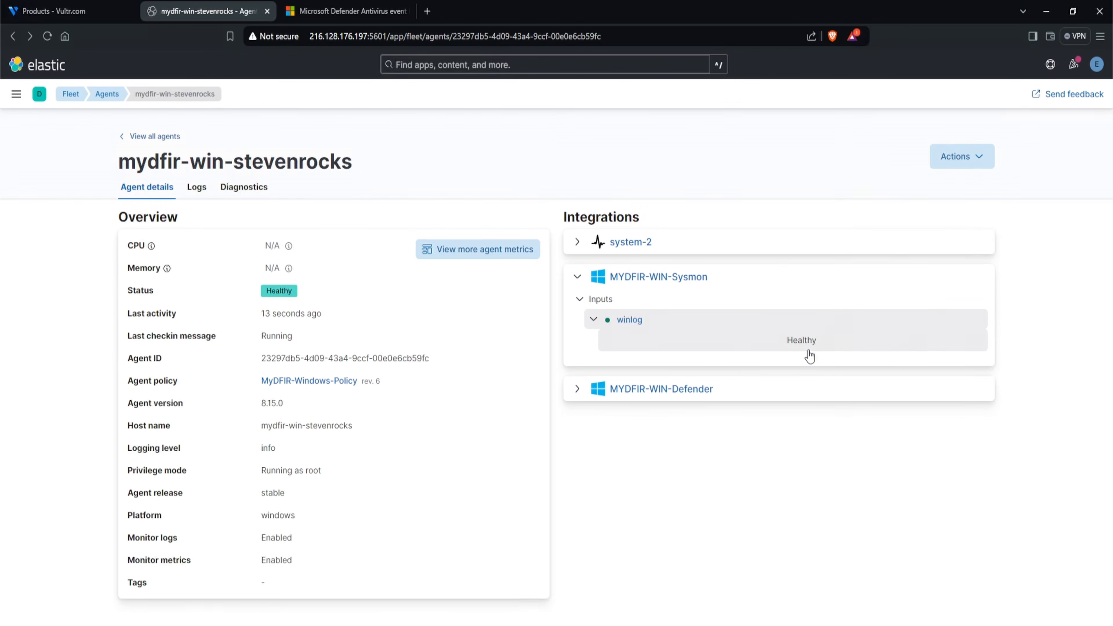
click(577, 389)
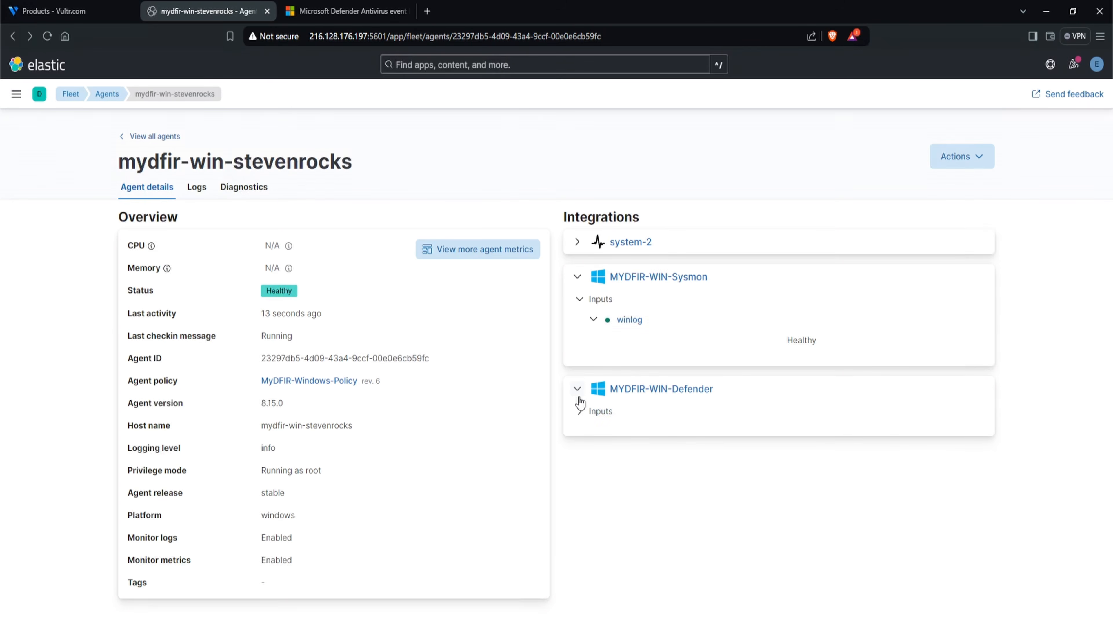
click(580, 411)
click(593, 432)
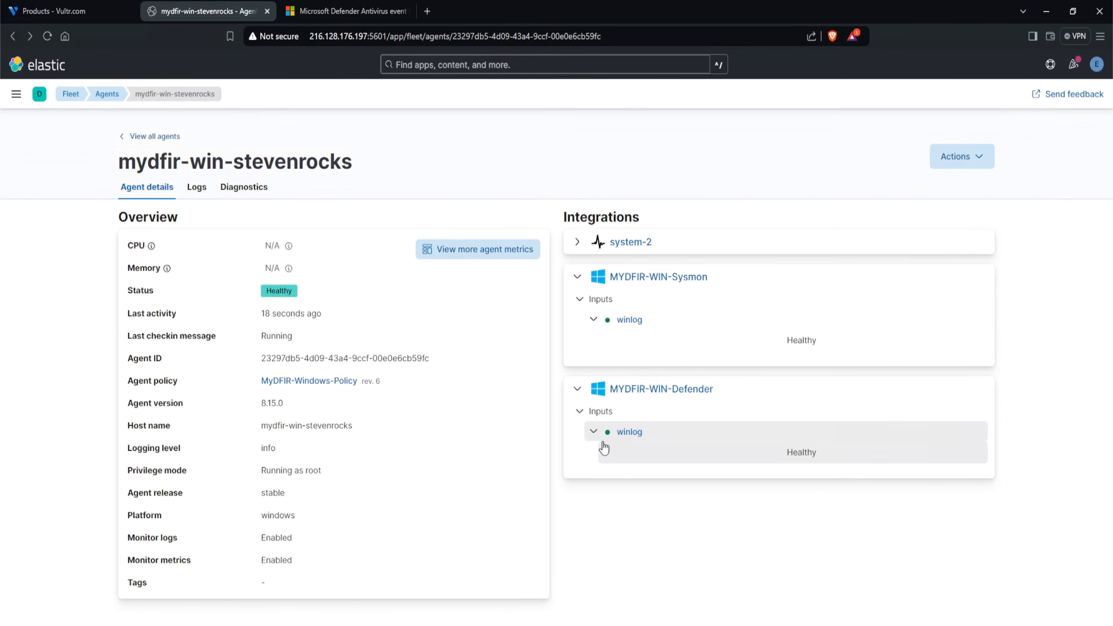
click(634, 323)
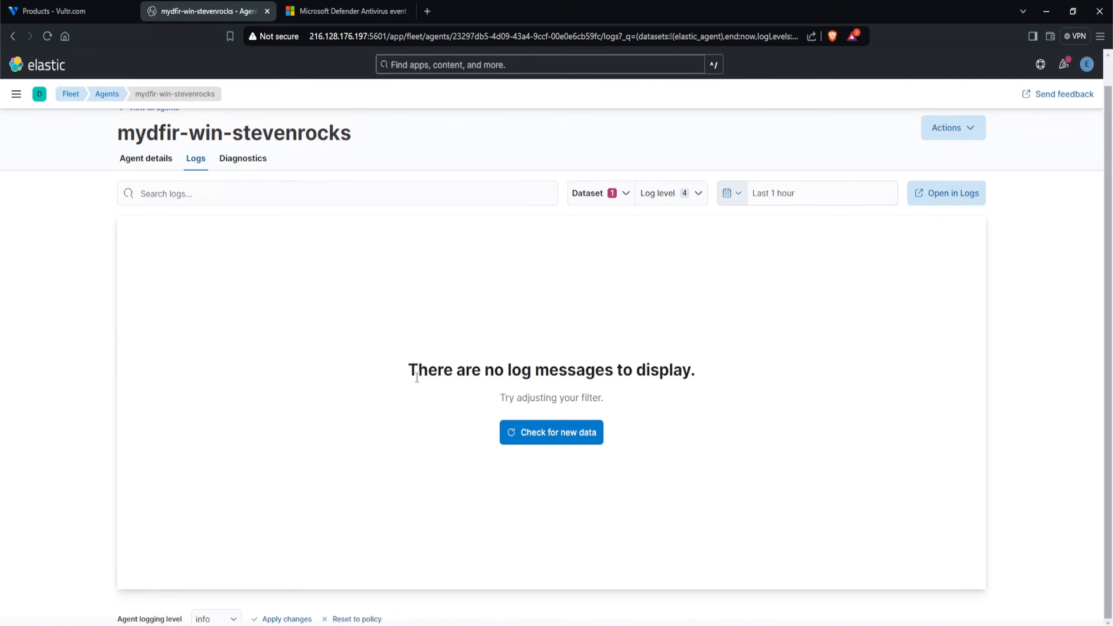
- Switch to the Windows server's remote session, restart the Elastic Agent service in Services, and minimize the session
click(287, 625)
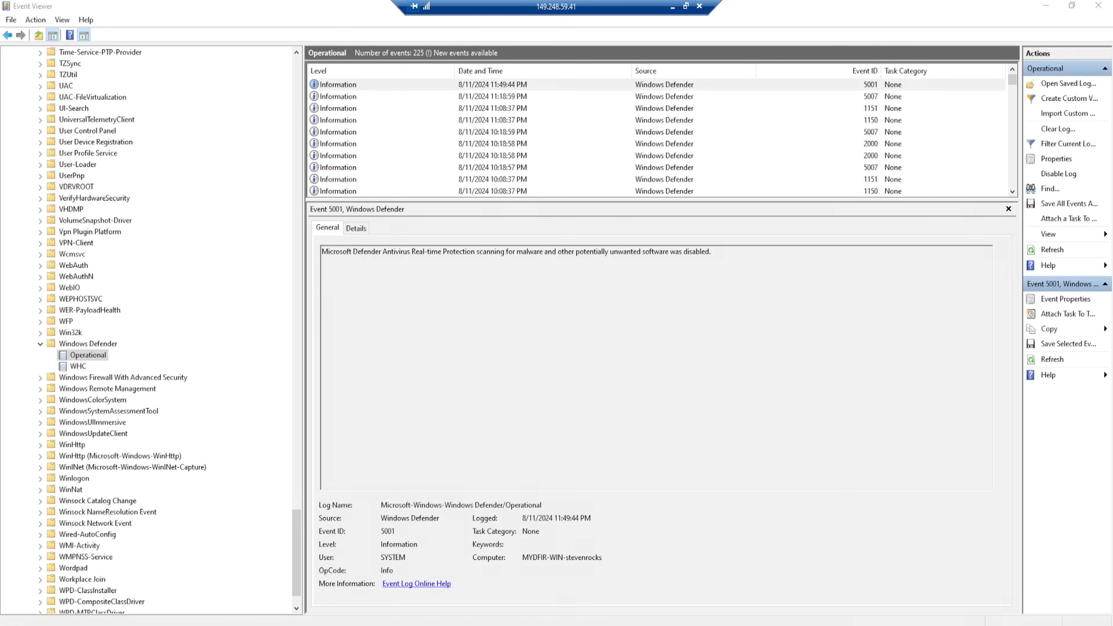
key(super)
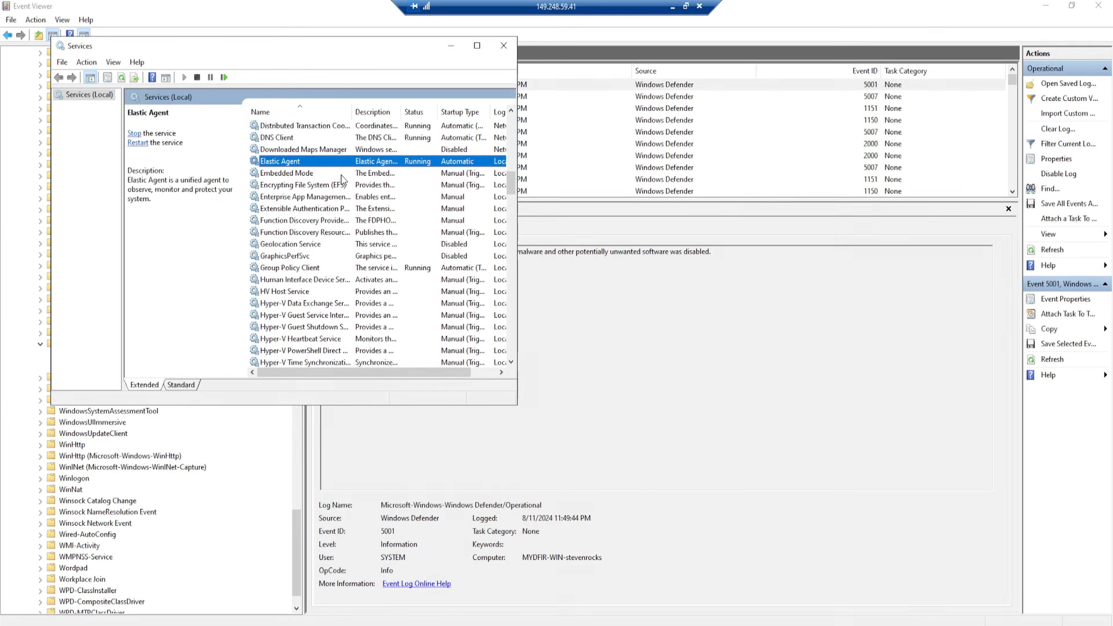
right_click(291, 165)
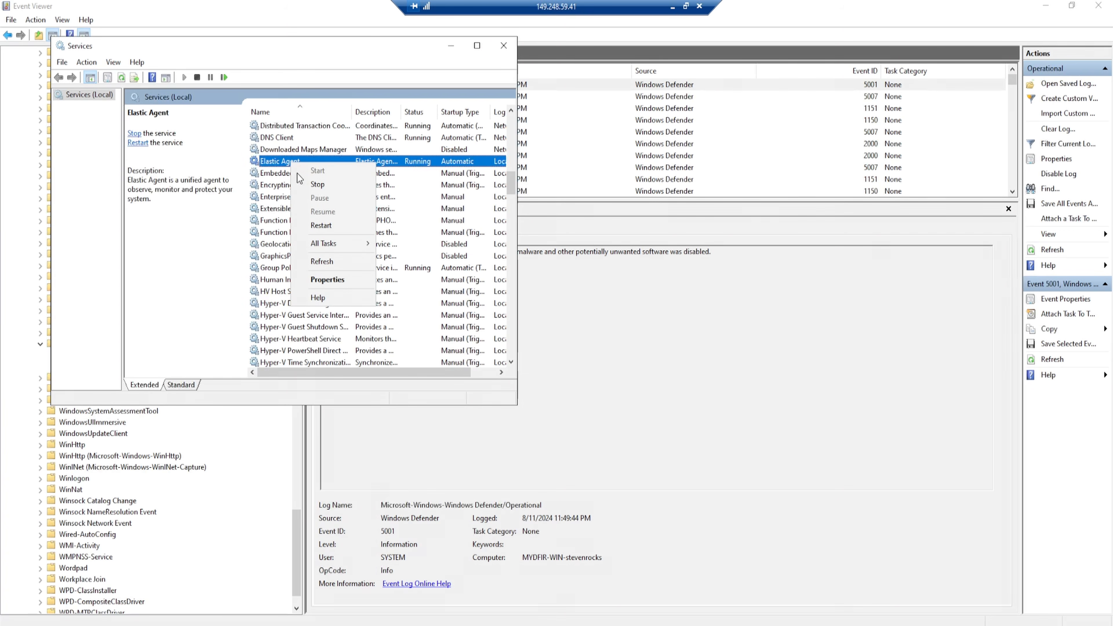
click(321, 226)
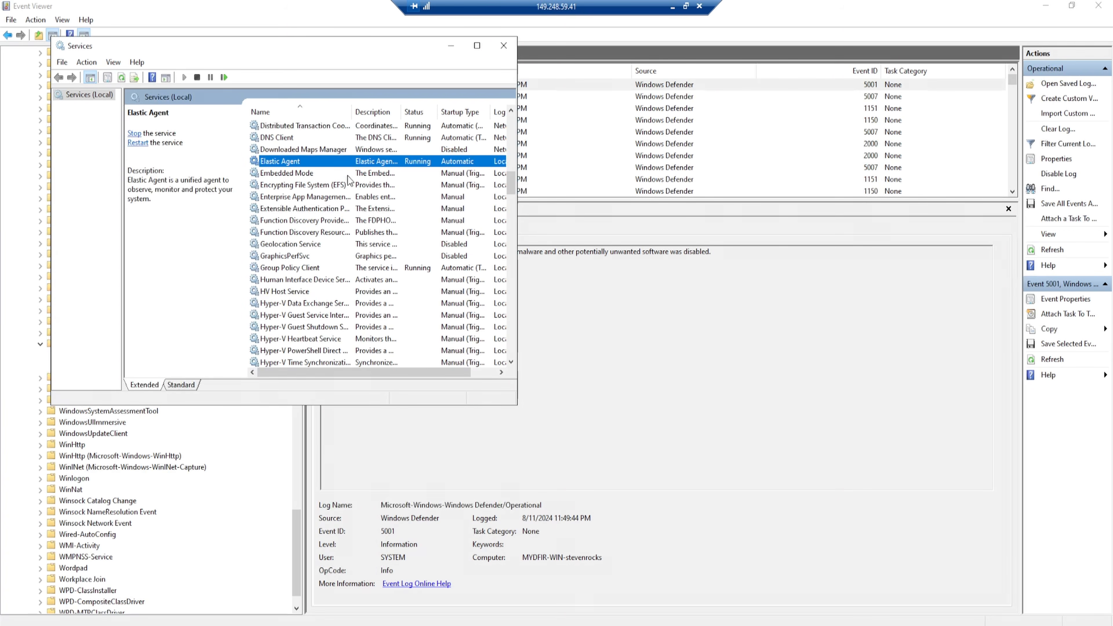
click(672, 7)
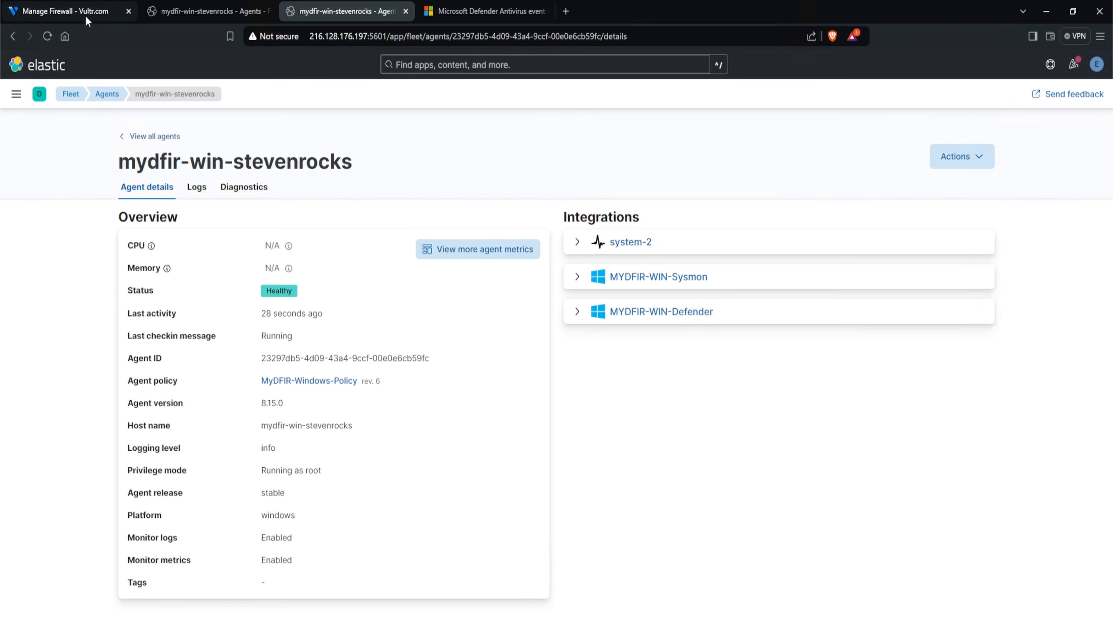
- Switch to the Vultr firewall group and add an inbound IPv4 rule accepting TCP port 9200 from Anywhere
click(85, 16)
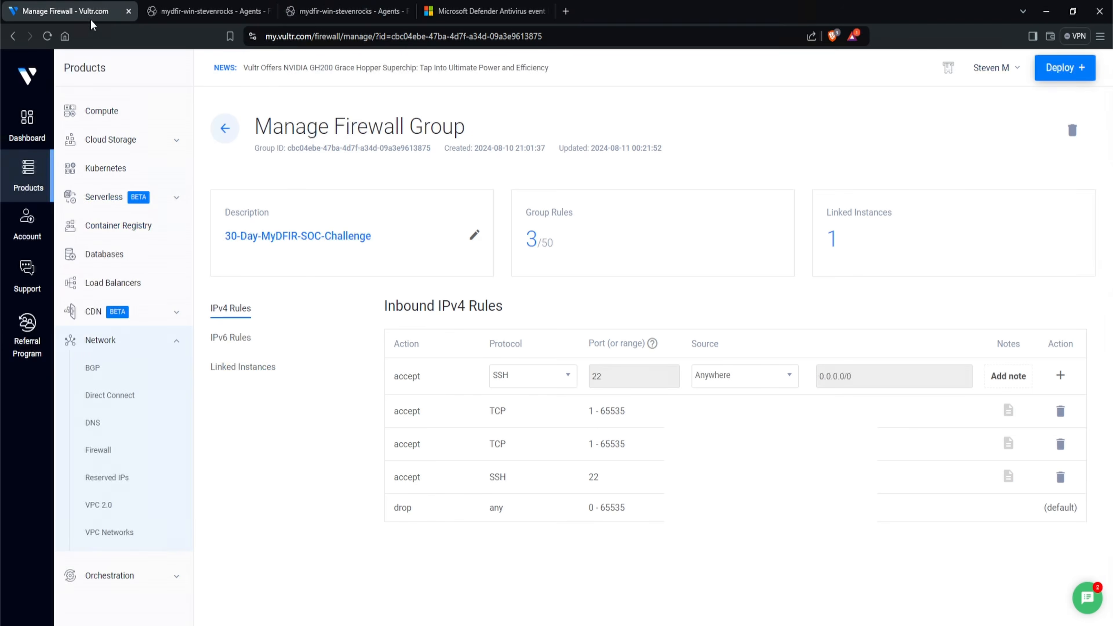
click(555, 381)
scroll(547, 433, up, 3)
click(545, 423)
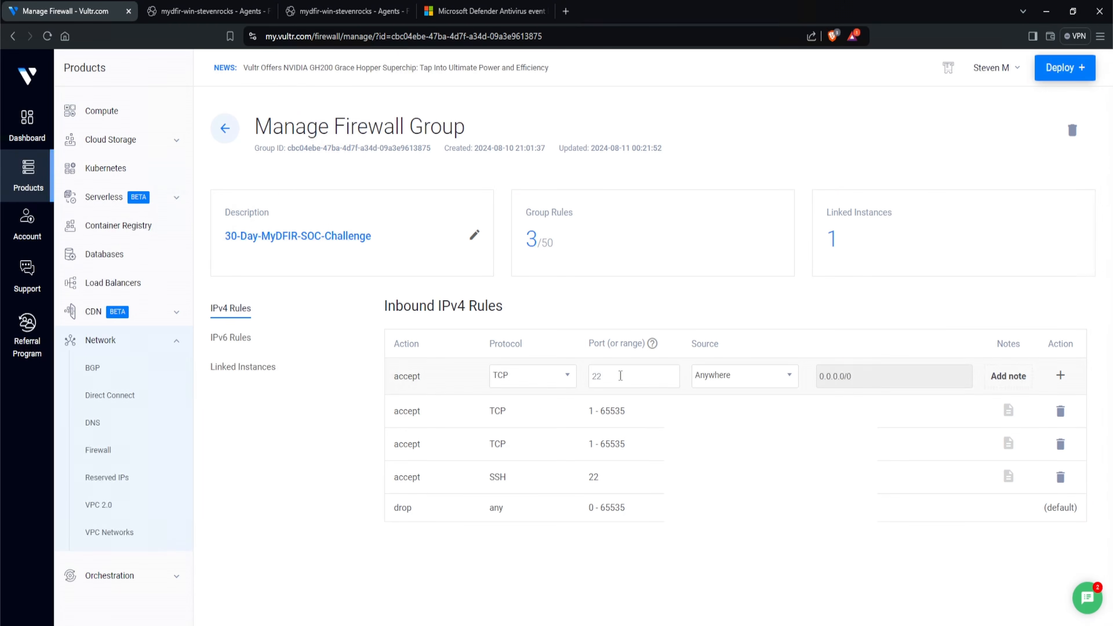
click(620, 375)
text(200)
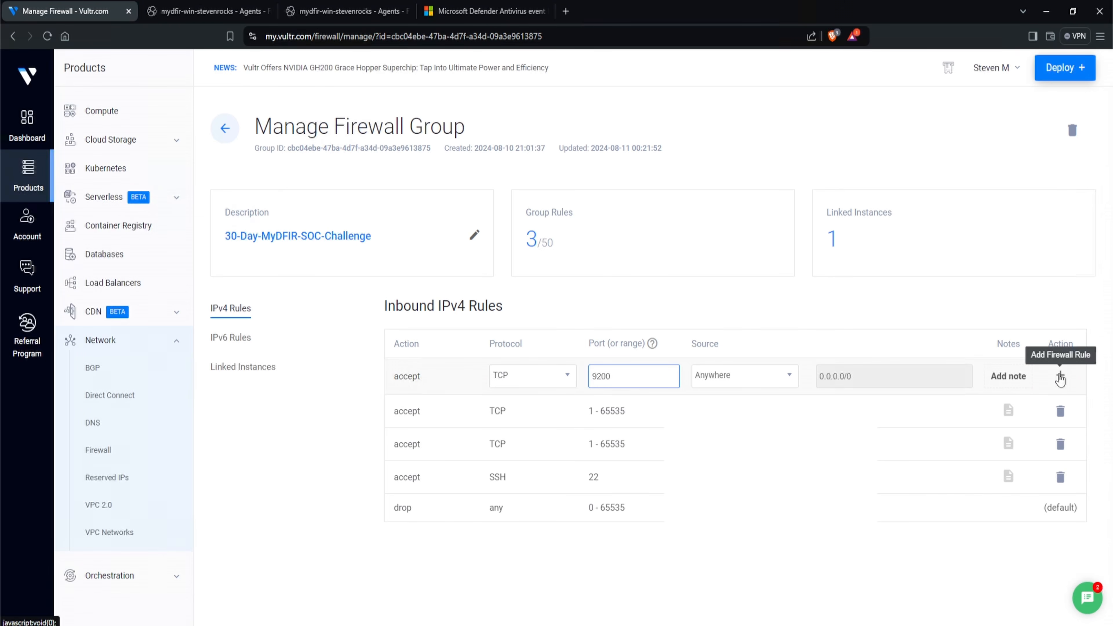
click(1059, 376)
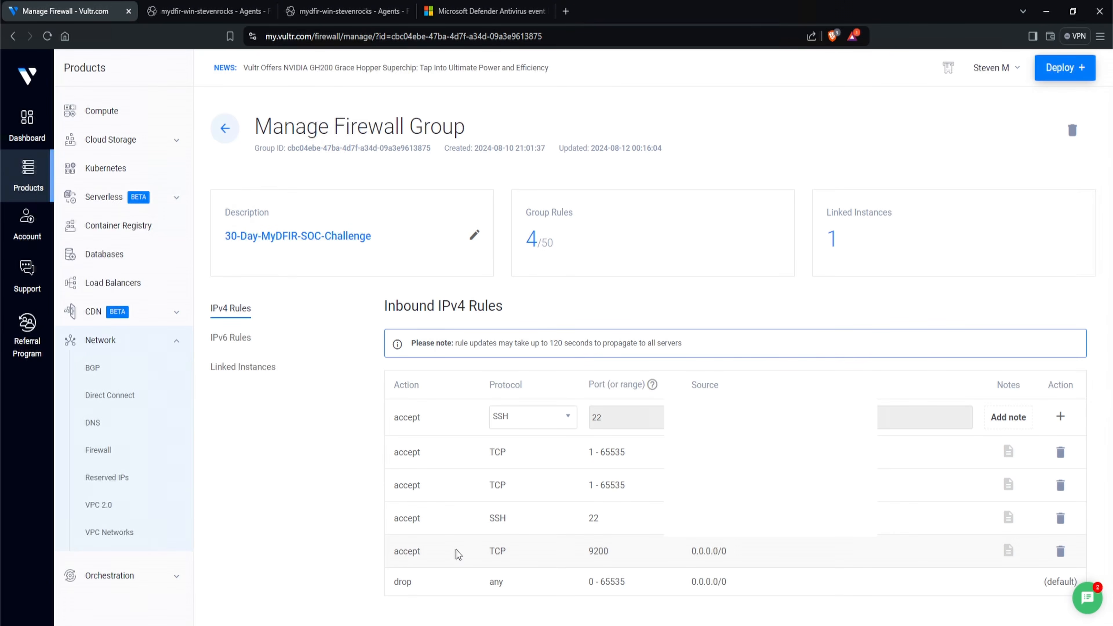
- Switch back to the Windows agent's details in Elastic, check its CPU and memory, and open its logs
click(335, 18)
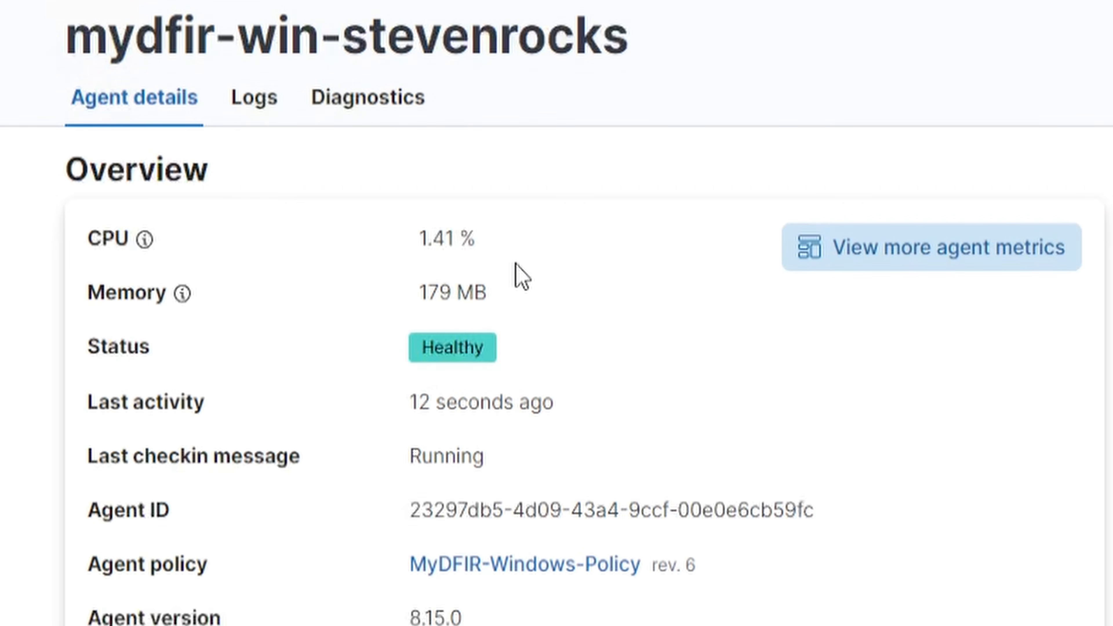
drag(507, 285, 409, 303)
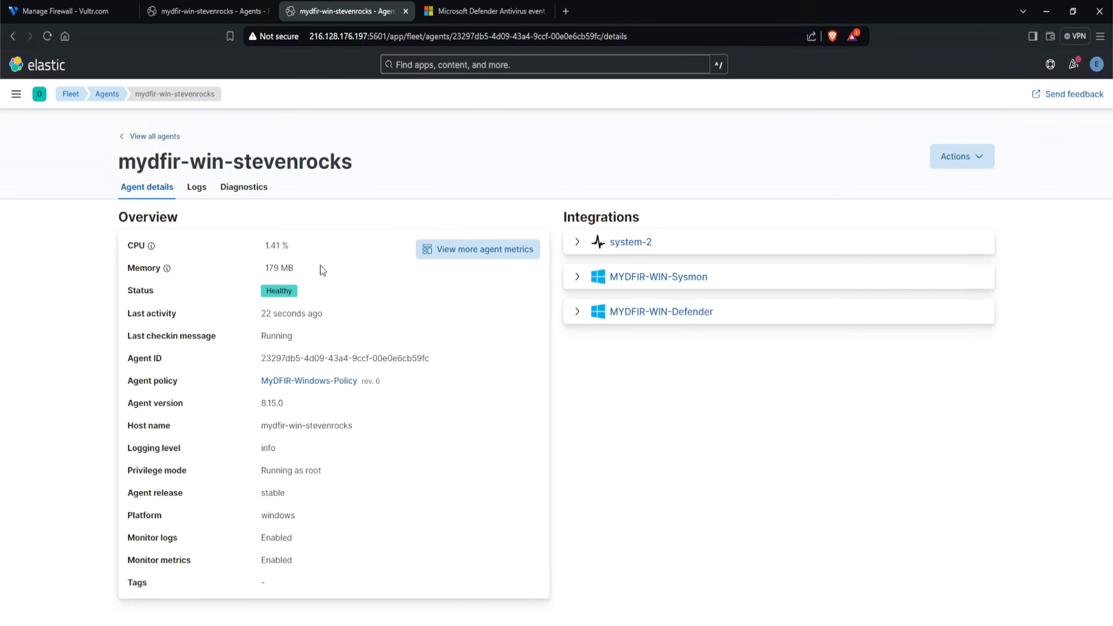
click(198, 190)
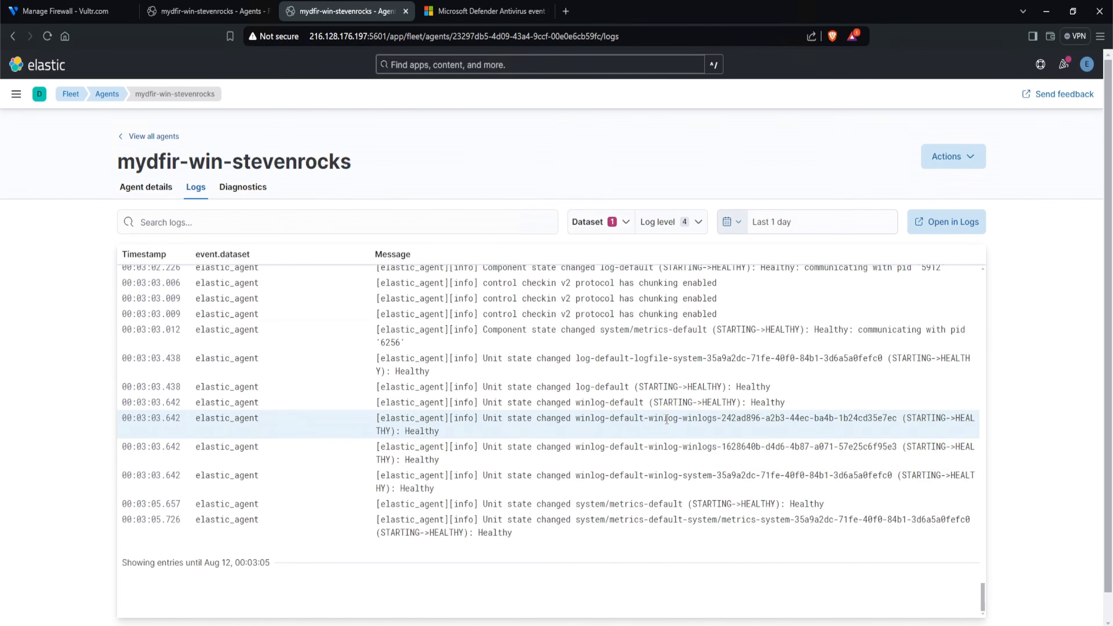
scroll(784, 178, down, 1)
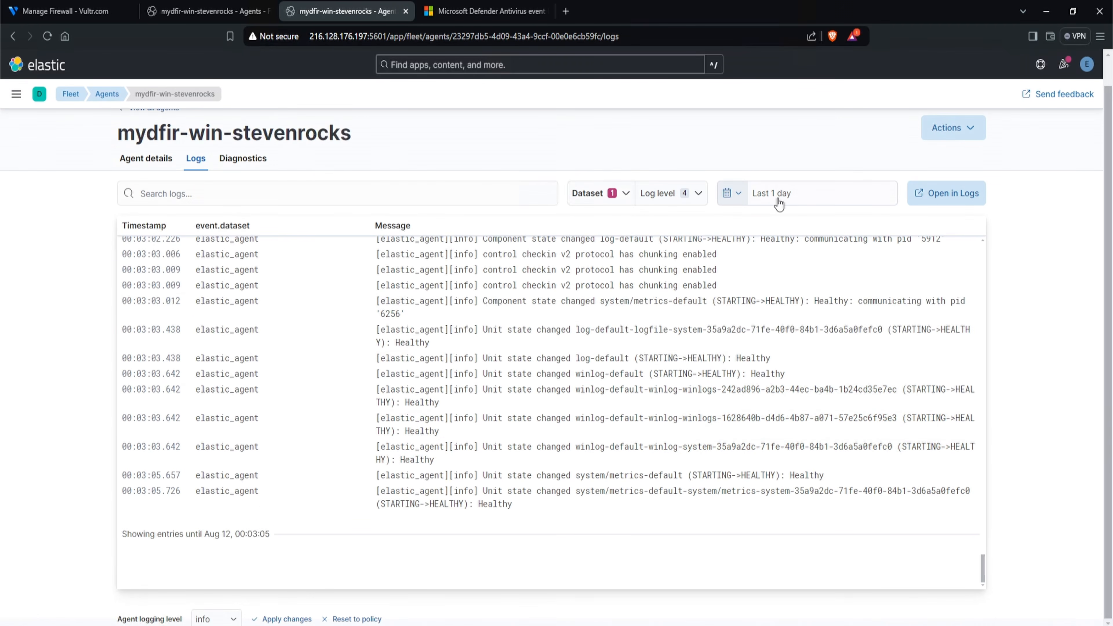
- Set the agent logs' time range to the last 1 hour and review the latest entries
click(735, 193)
click(886, 250)
click(893, 286)
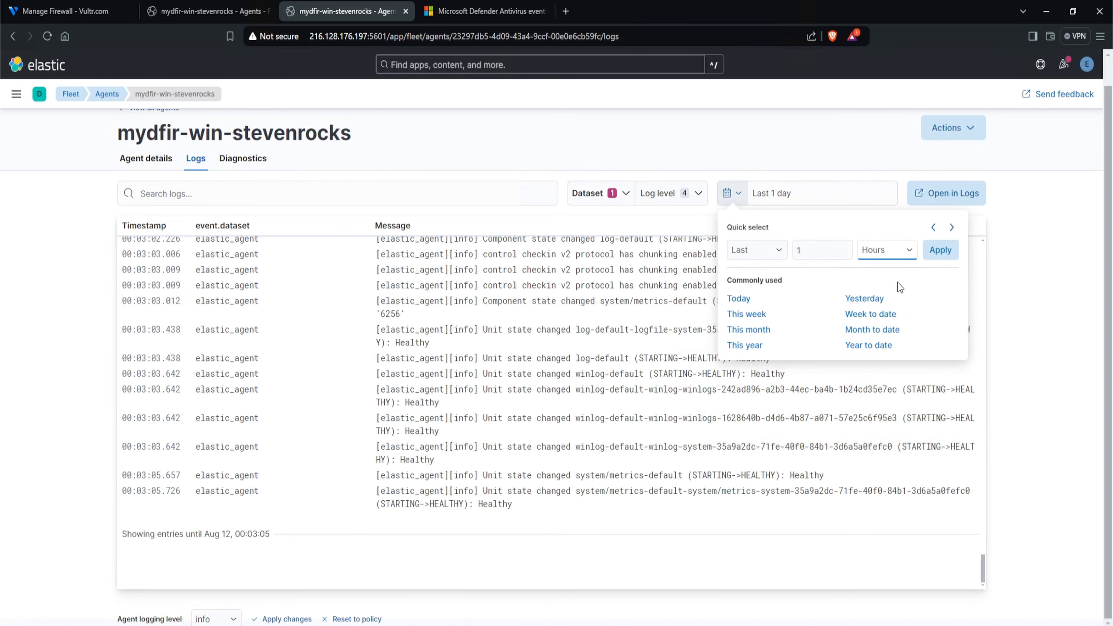
click(940, 250)
drag(127, 446, 279, 479)
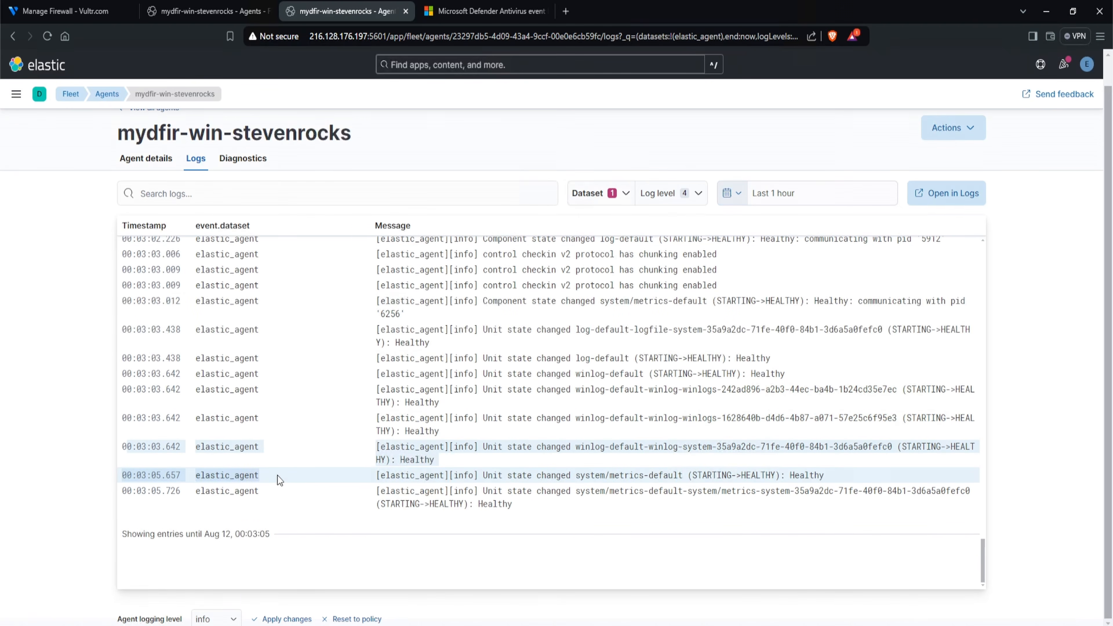
click(100, 281)
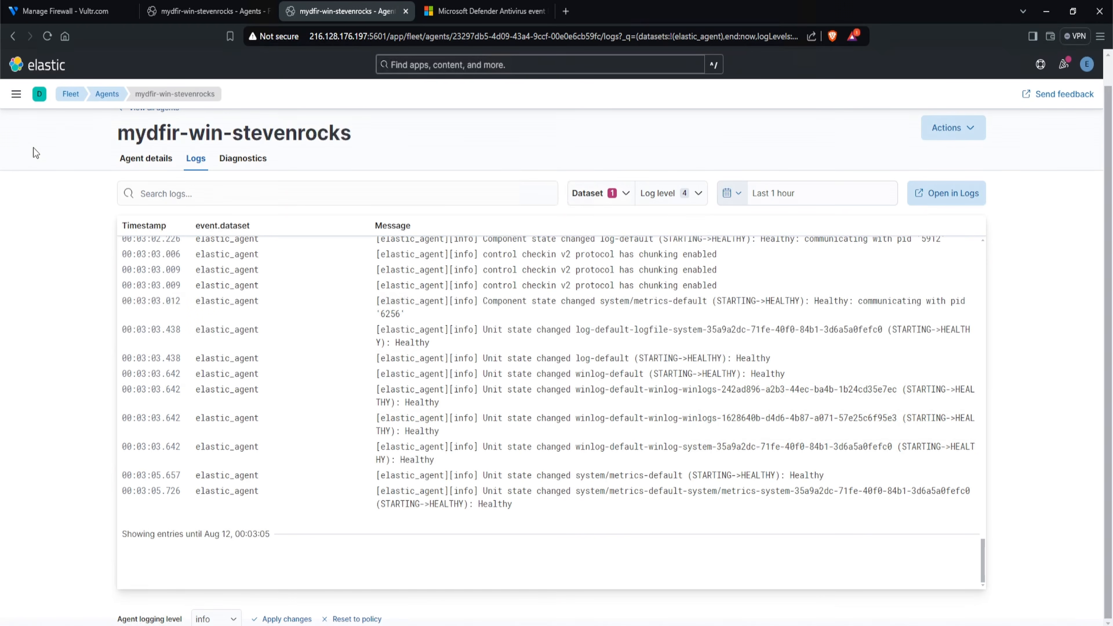
- Open Discover and run the query winlog.event_id: 1 to list the matching events
click(16, 94)
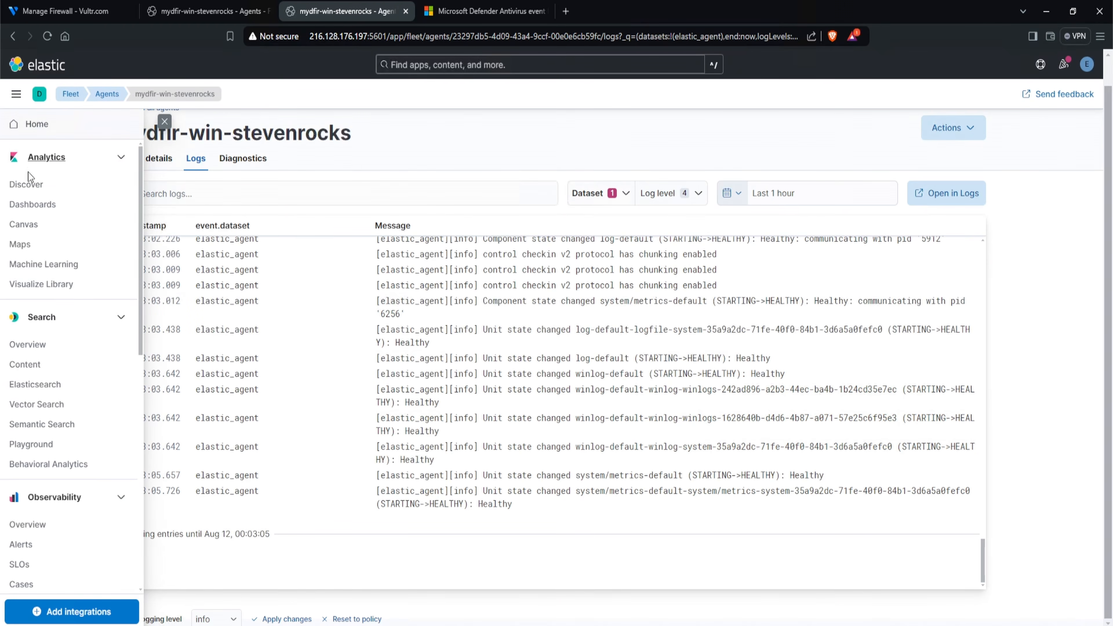
click(26, 184)
click(303, 127)
text(winlog.ev)
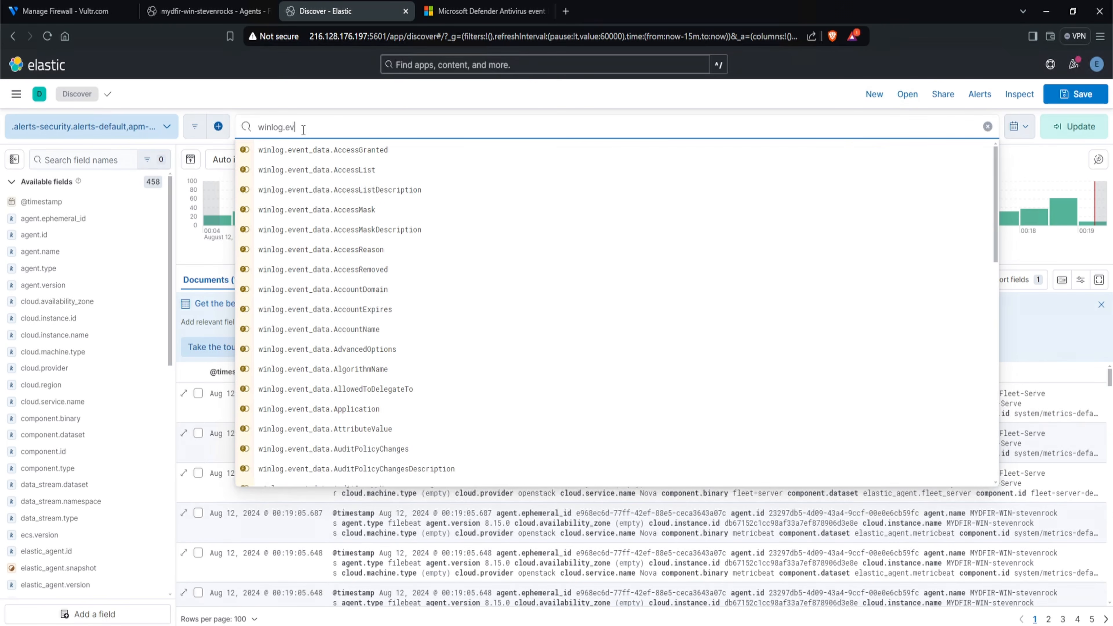
text(ent_id)
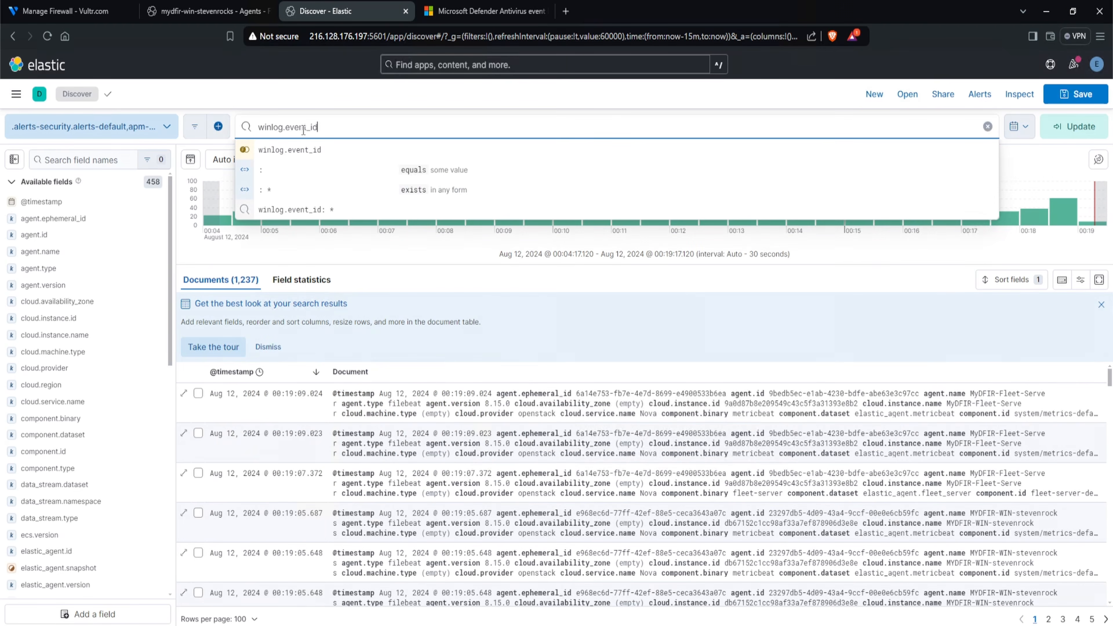
text(: 1)
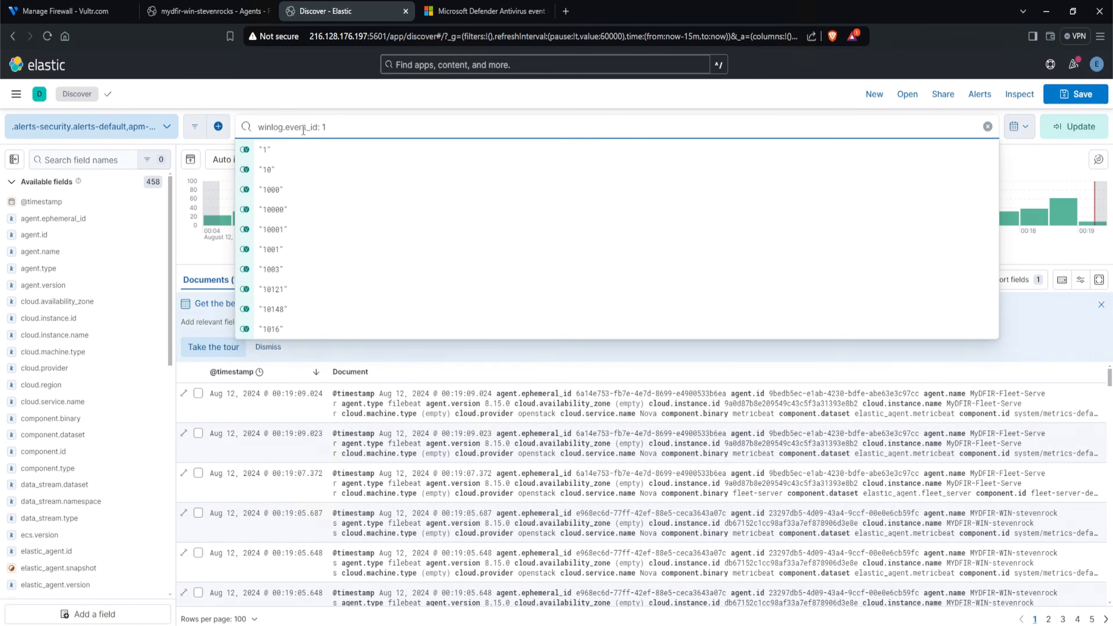
key(Return)
- Expand the first matching document, widen its details pane, and examine the event.provider value on page 2 of its fields
click(183, 393)
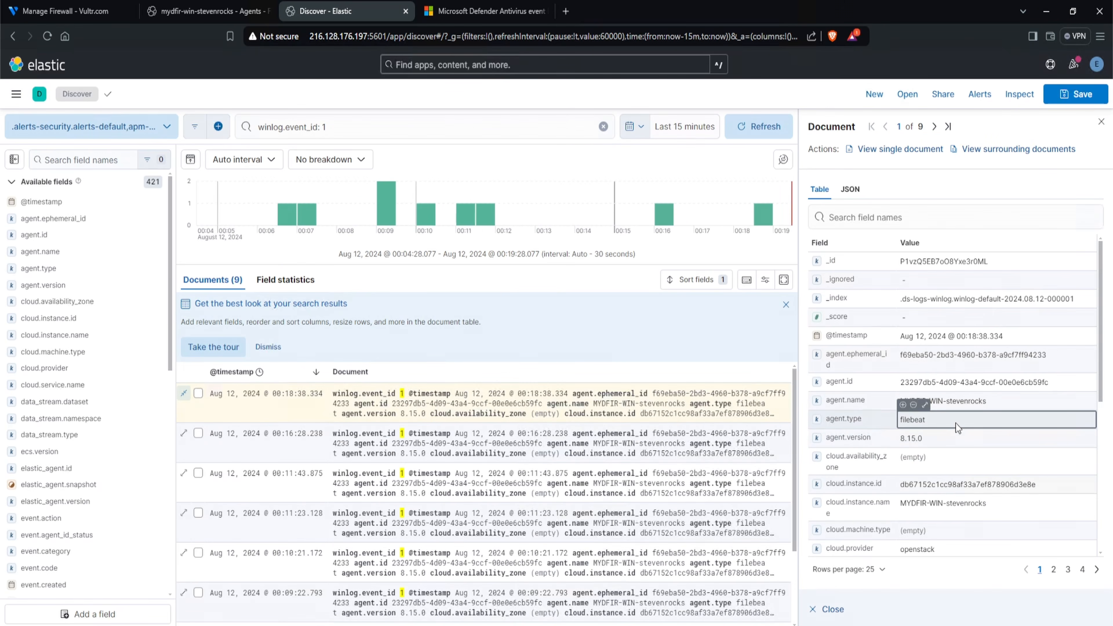
drag(795, 438, 542, 440)
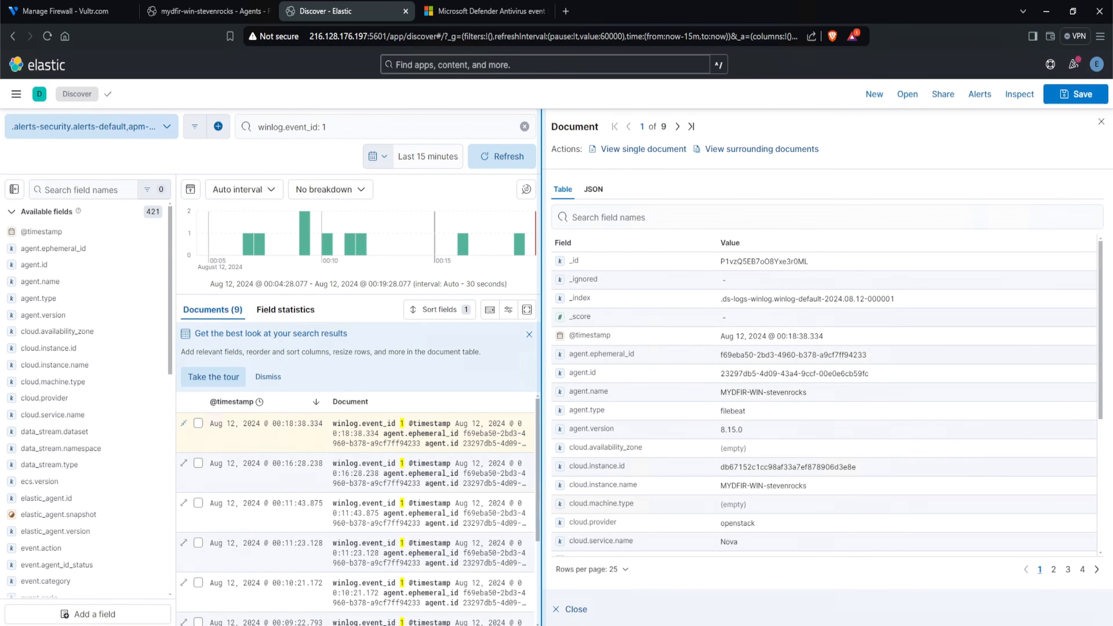
scroll(974, 500, down, 3)
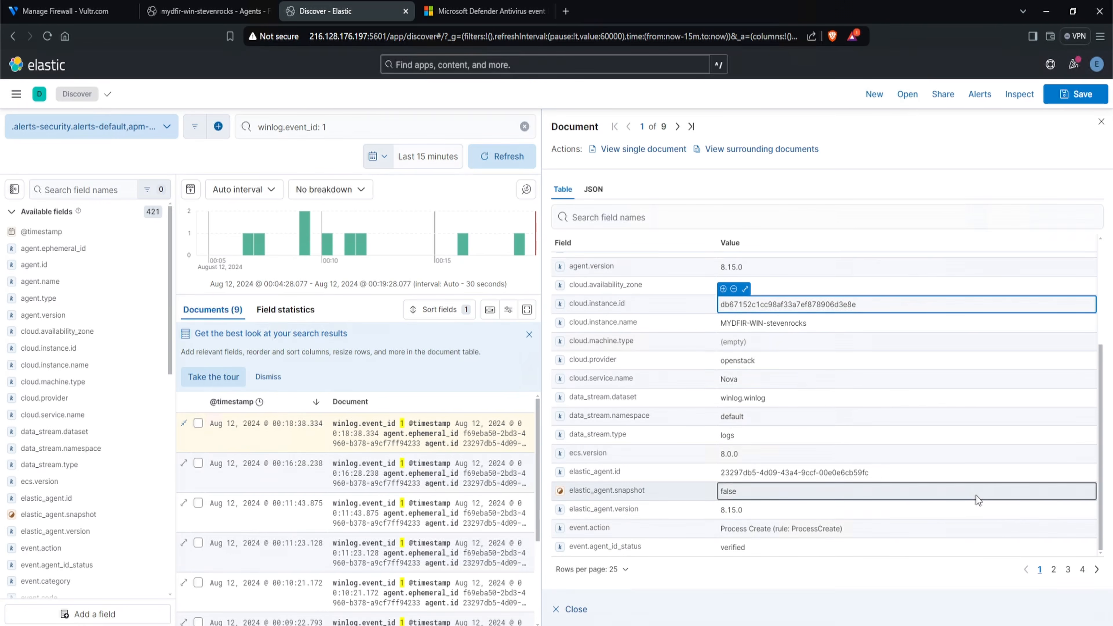
click(1054, 570)
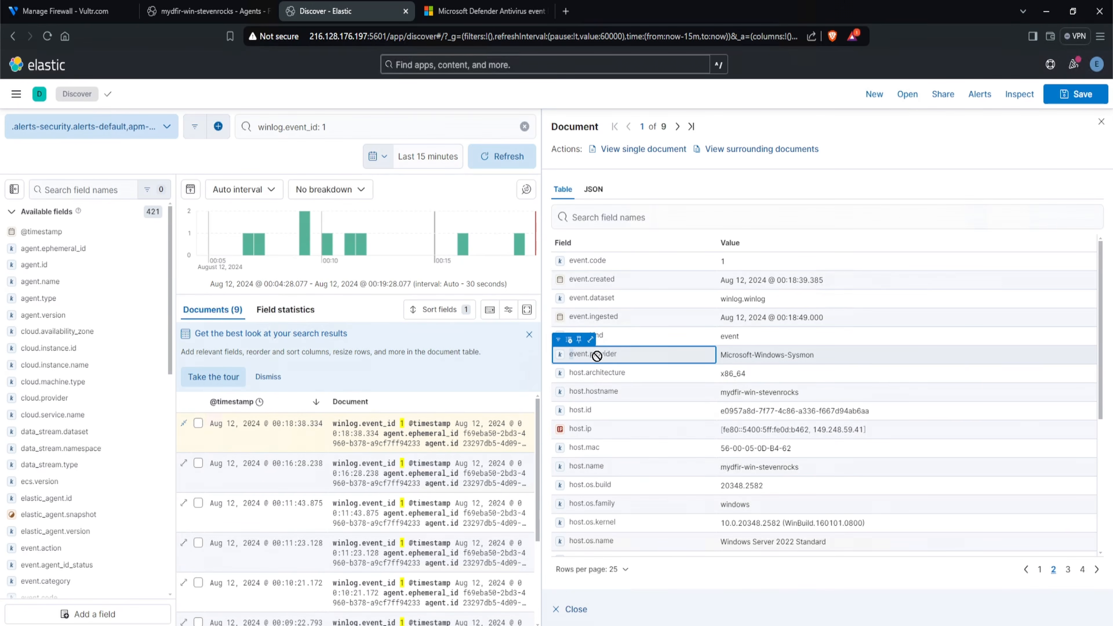
drag(721, 356, 832, 362)
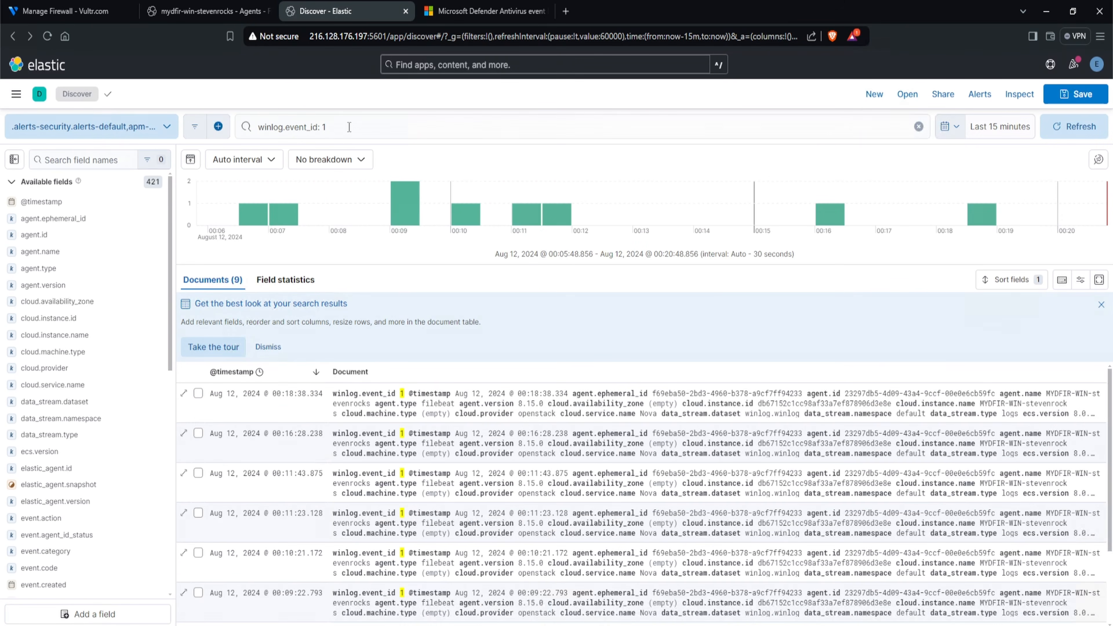
- Change the Discover query to winlog.event_id: 5001 and run it
click(349, 126)
key(BackSpace)
text(5001)
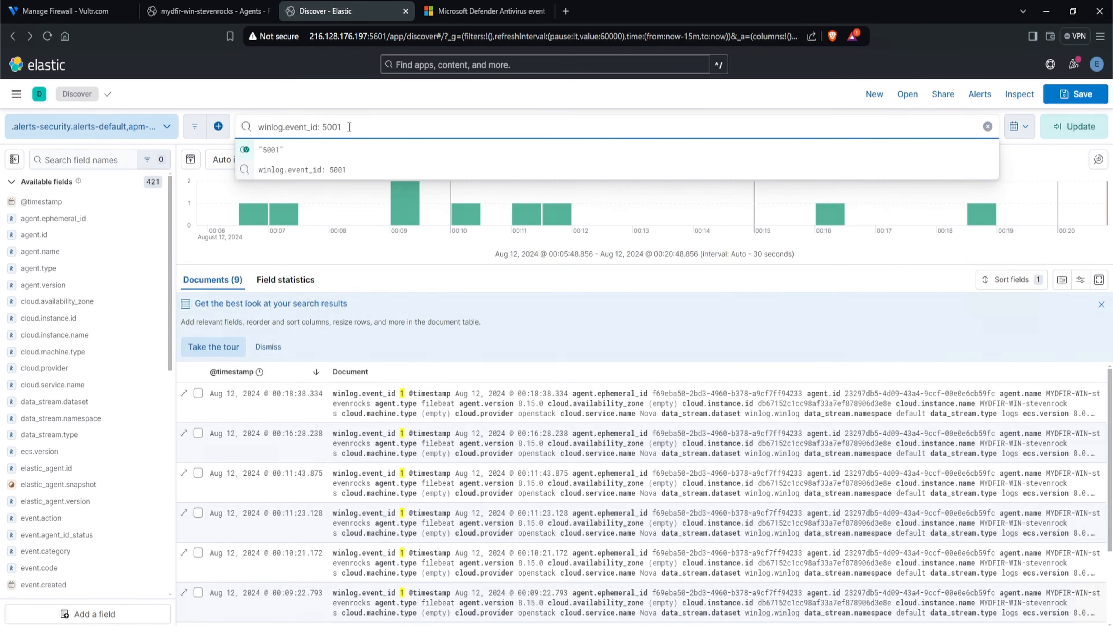
key(Return)
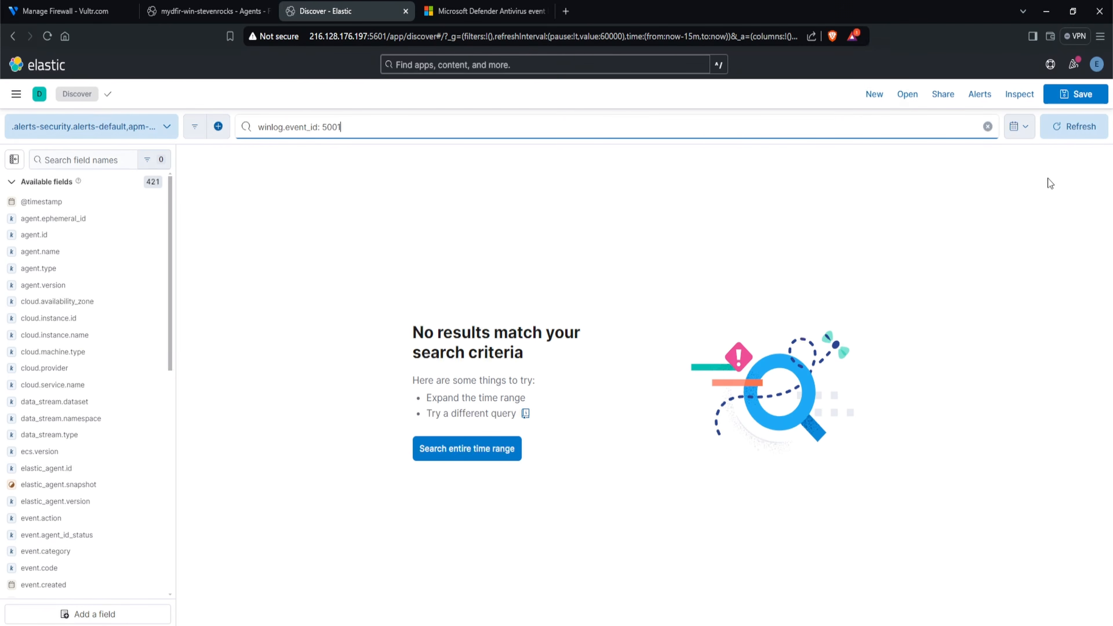
- Set the search time range to the last 30 days and examine the matching document's event.provider value on page 2 of its fields
click(1017, 135)
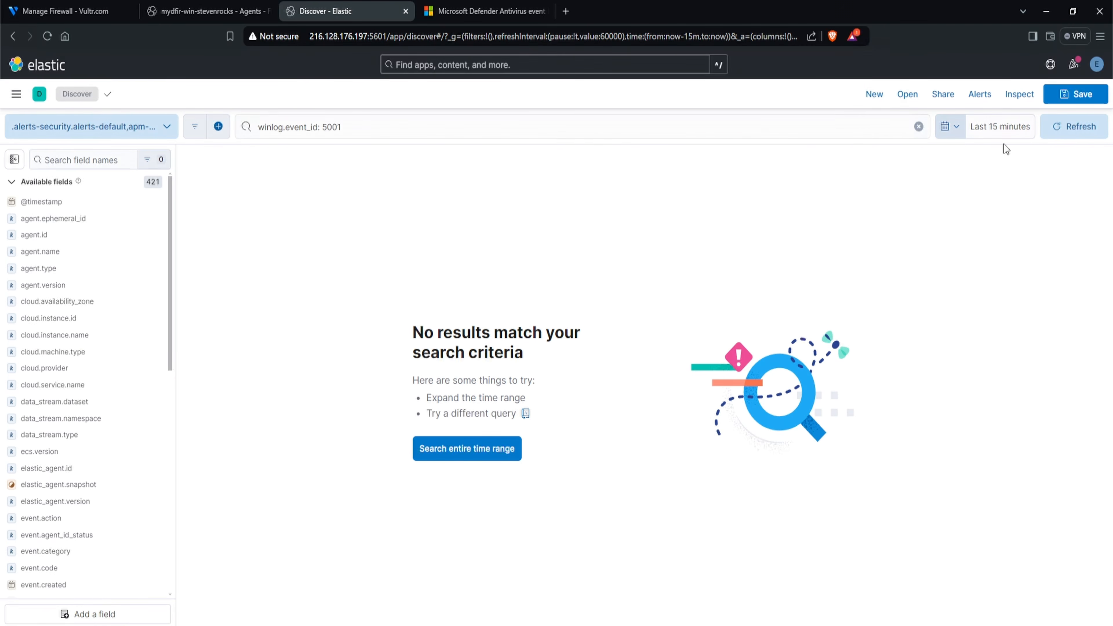
click(1018, 127)
click(916, 154)
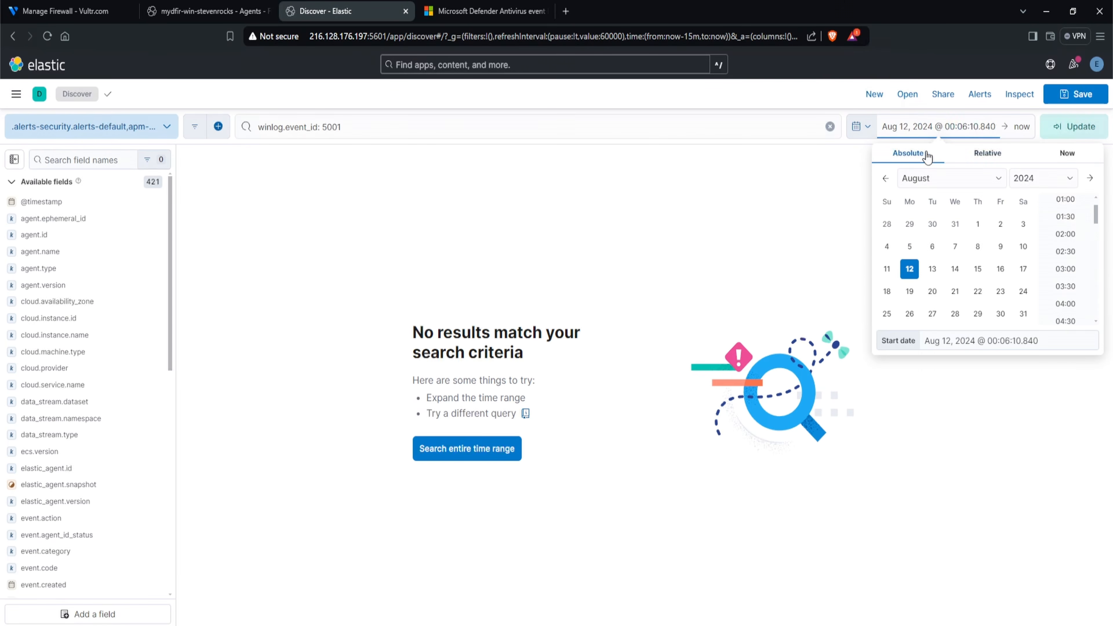
click(861, 126)
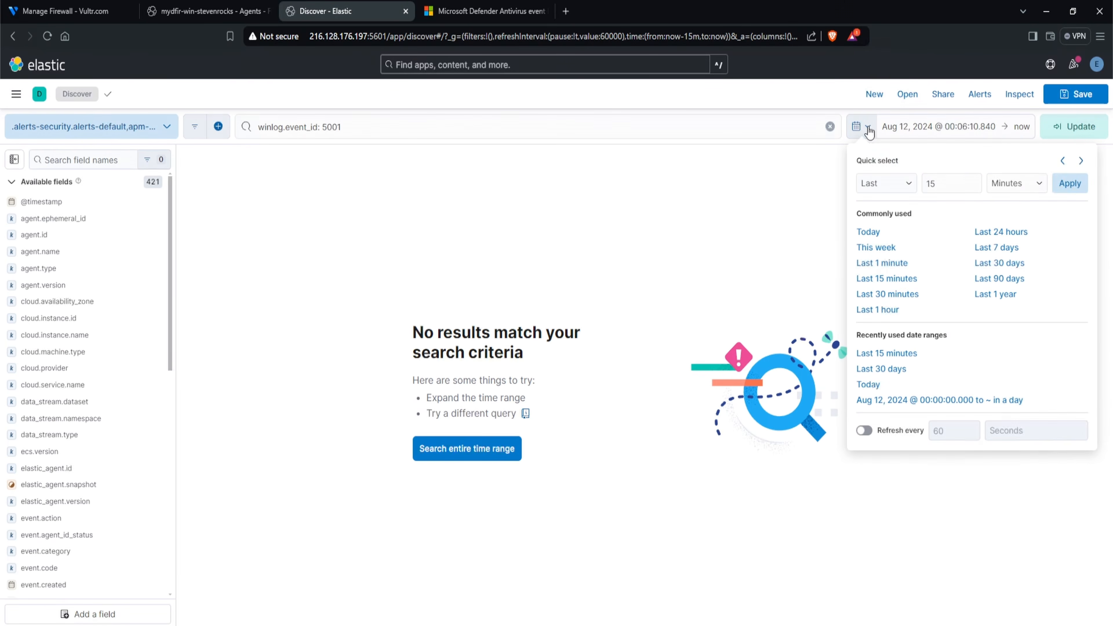
click(998, 263)
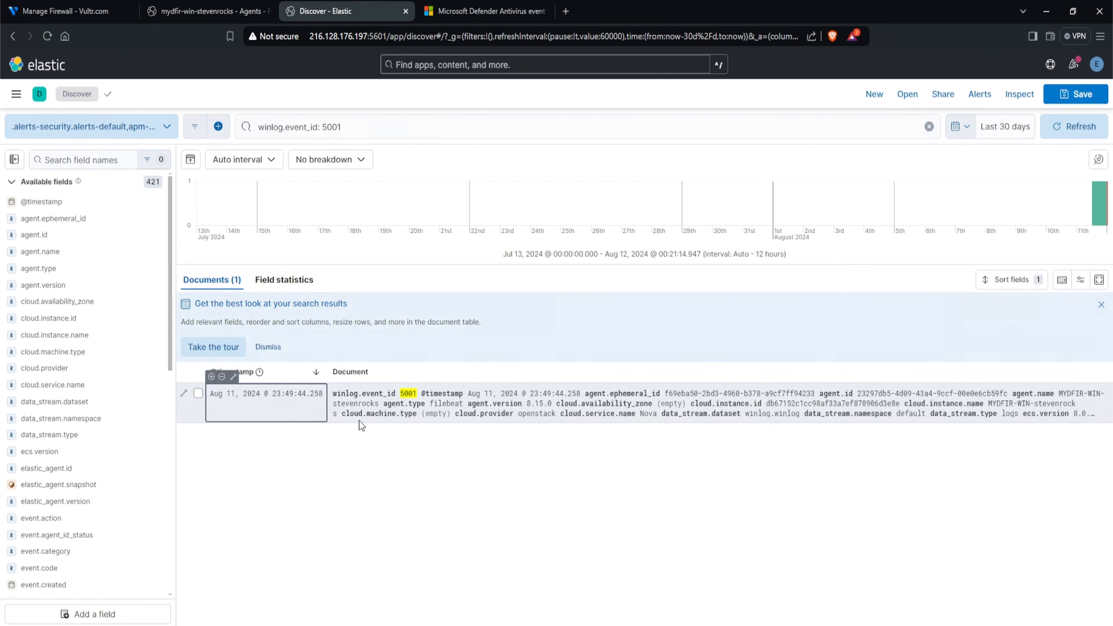
click(184, 394)
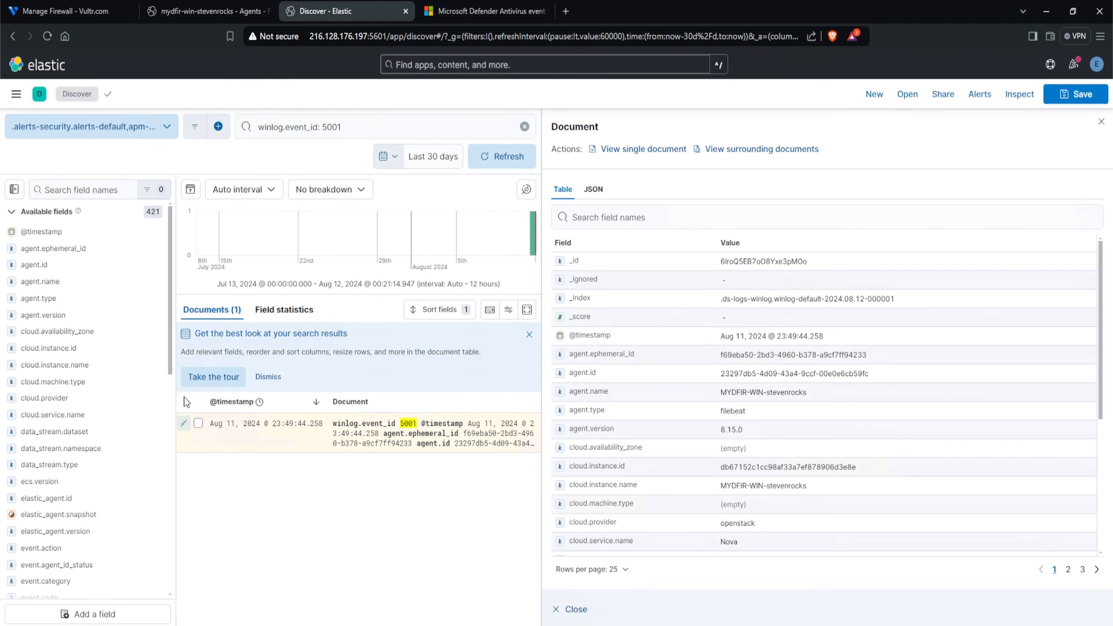
click(1068, 570)
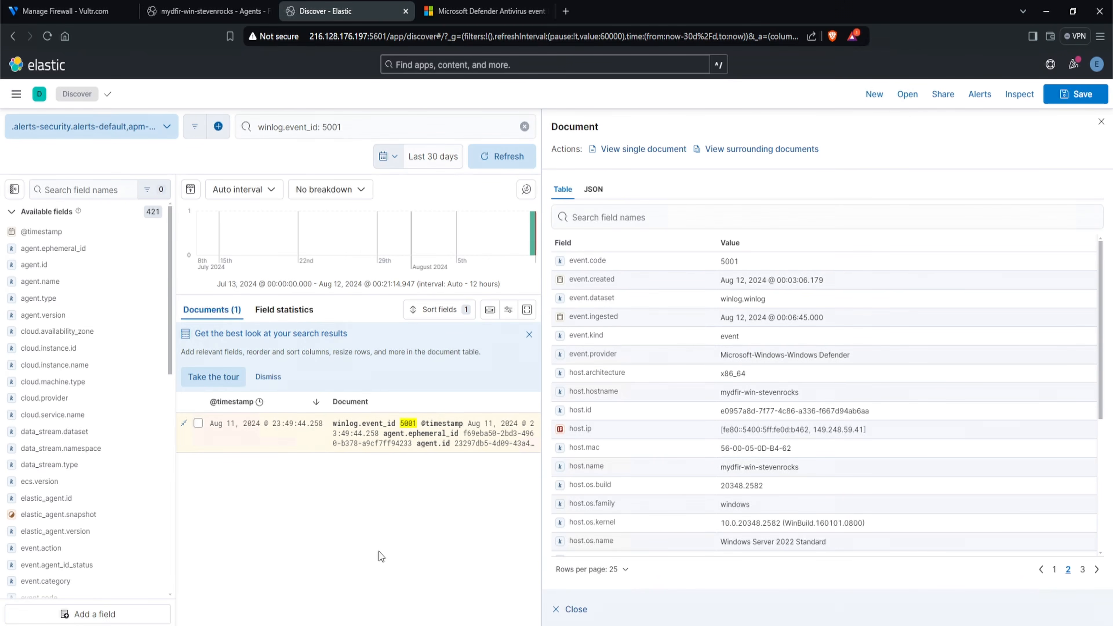
- Return to the Windows agent's details in Fleet and check its CPU, memory and status
click(194, 11)
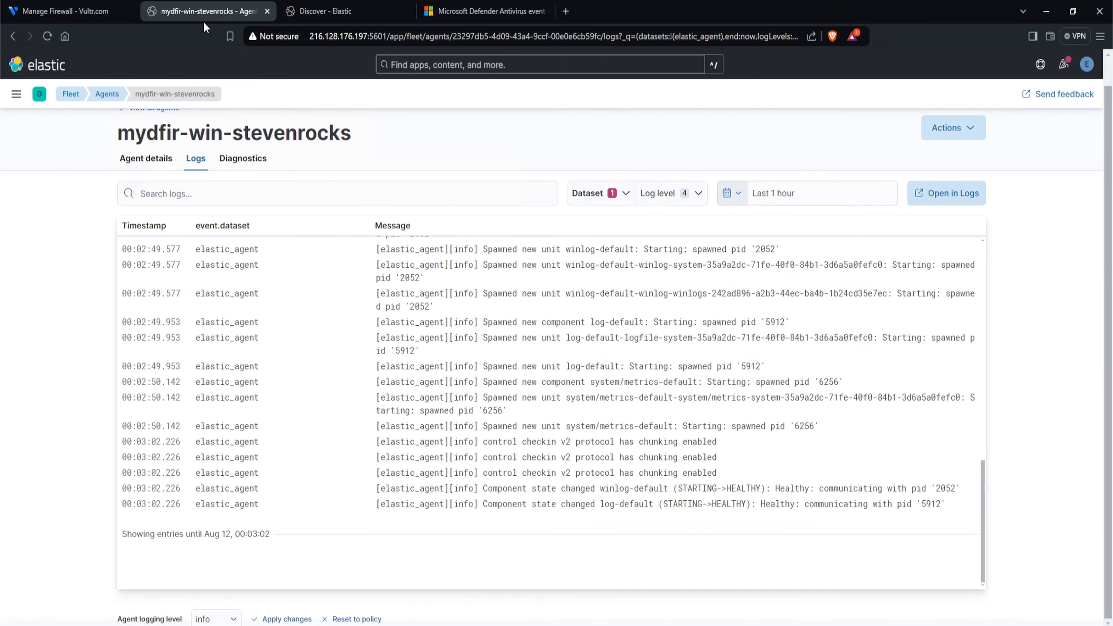
click(157, 164)
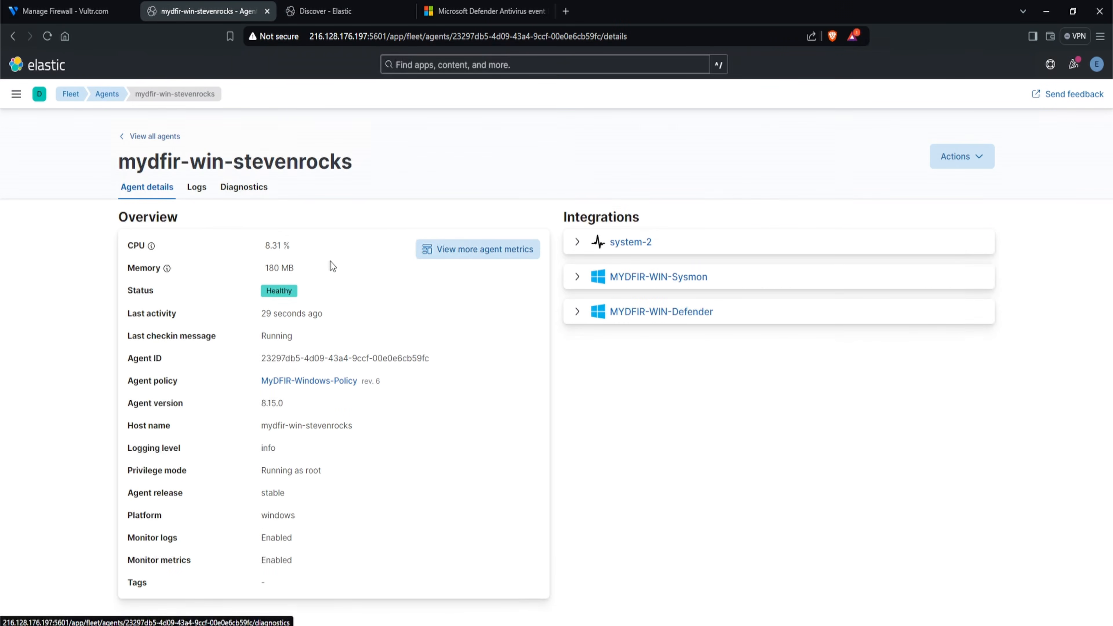